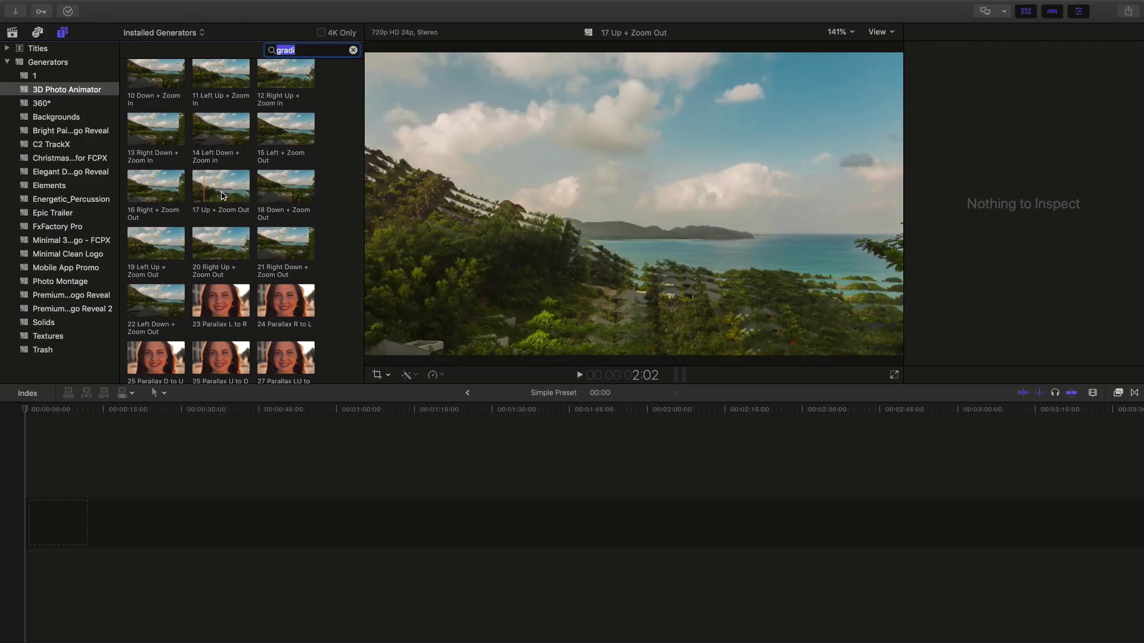
Step: Add the 01 Zoom In preset from the 3D Photo Animator generators to the start of the timeline and preview it at 4:12
scroll(215, 190, "up", 5)
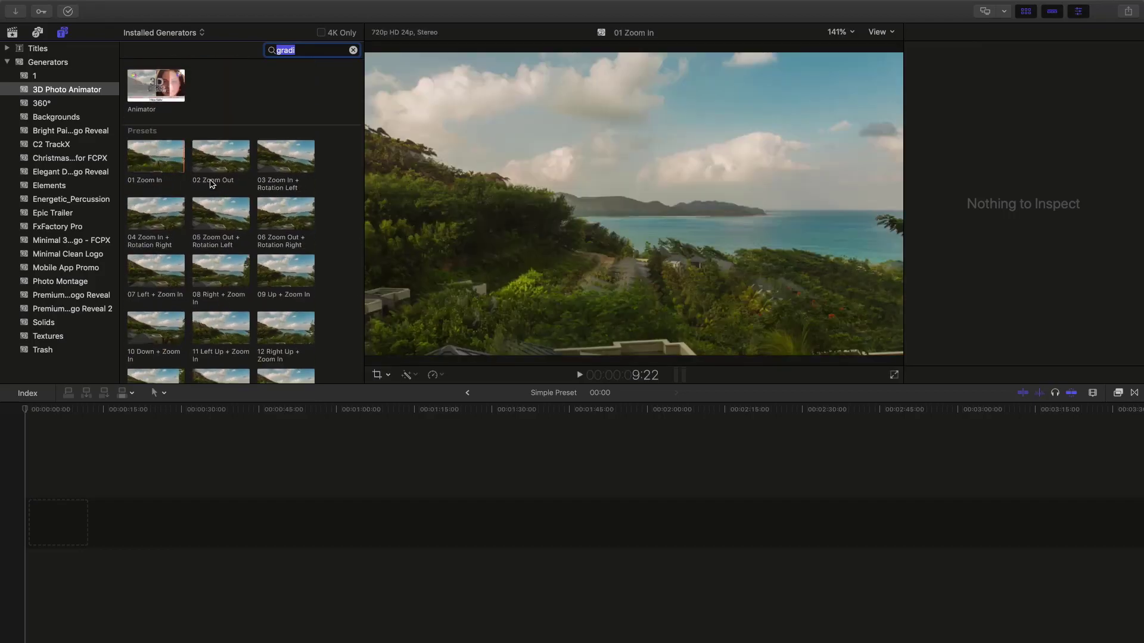
left_click(157, 158)
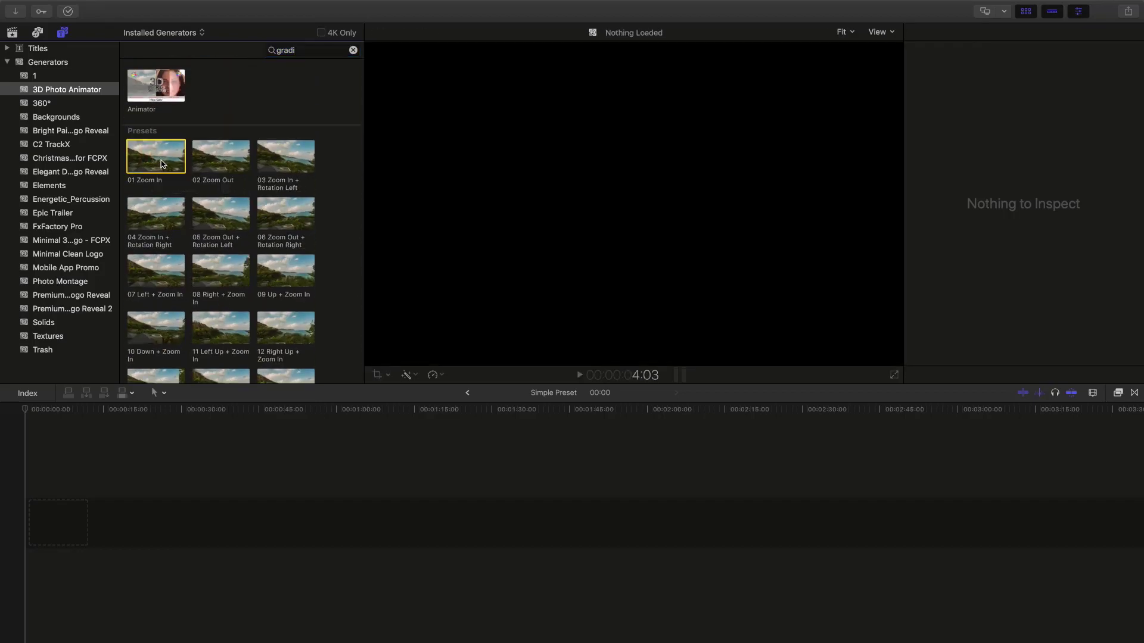
left_click_drag(158, 157, 37, 510)
left_click(38, 510)
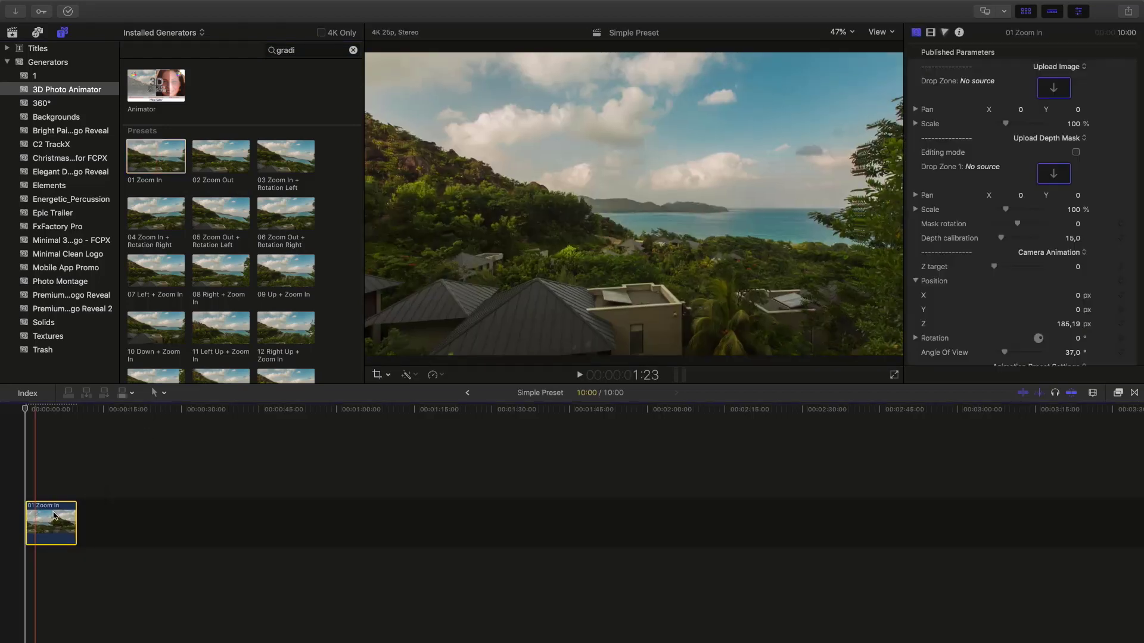
left_click(50, 410)
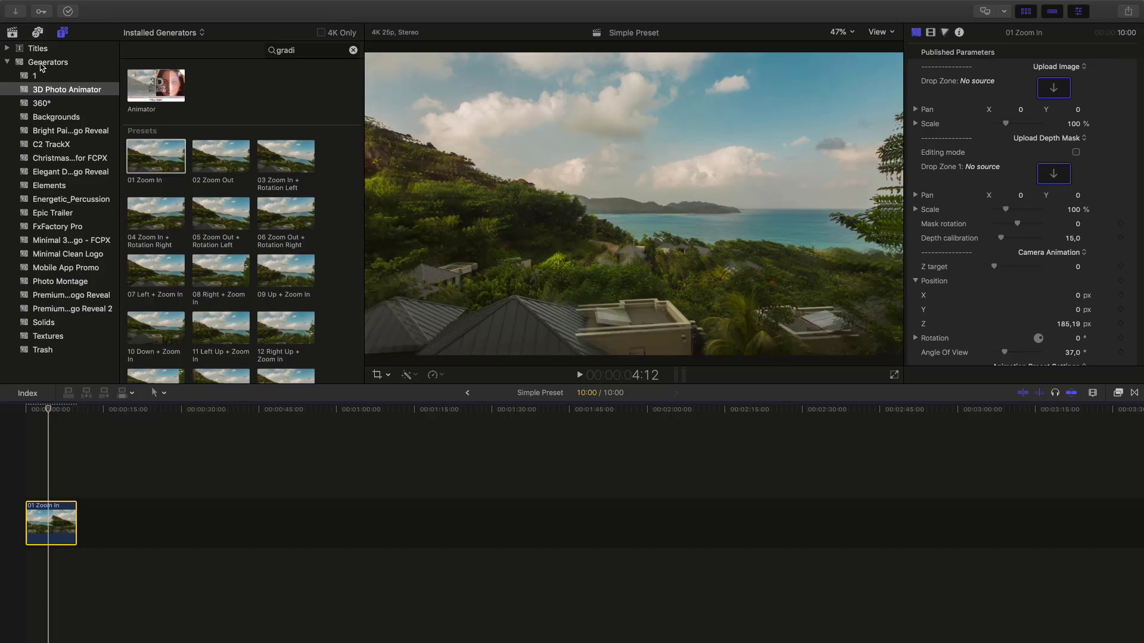
Step: Load the moonlit desert photo from the Pictures collection into the 01 Zoom In clip's Upload Image drop zone and preview it at 6:08
left_click(12, 32)
left_click(69, 132)
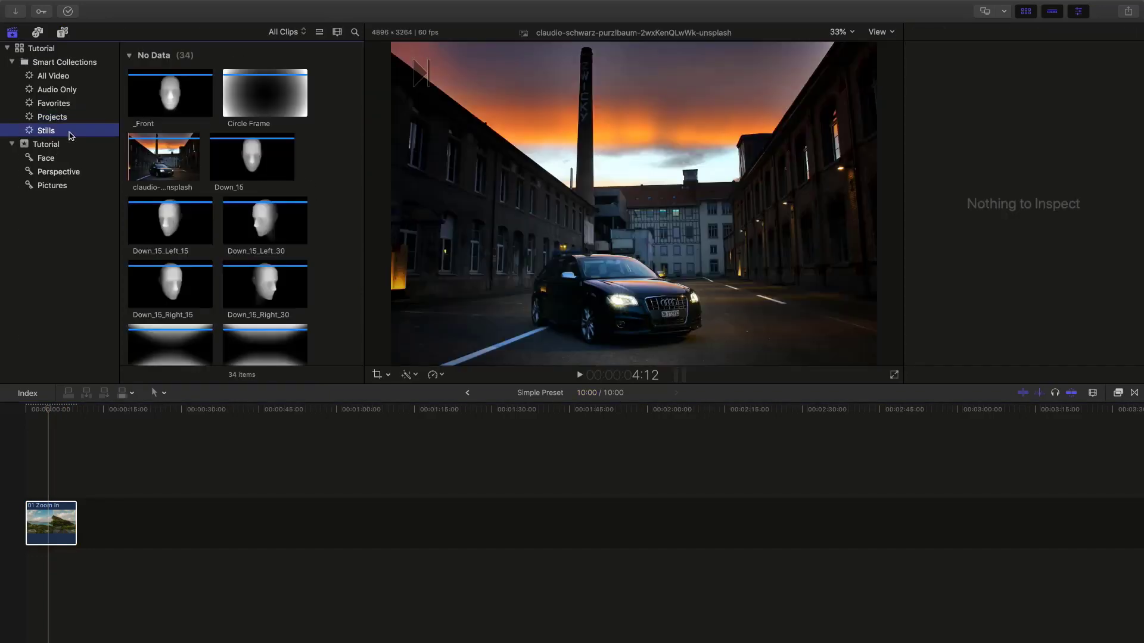
left_click(48, 159)
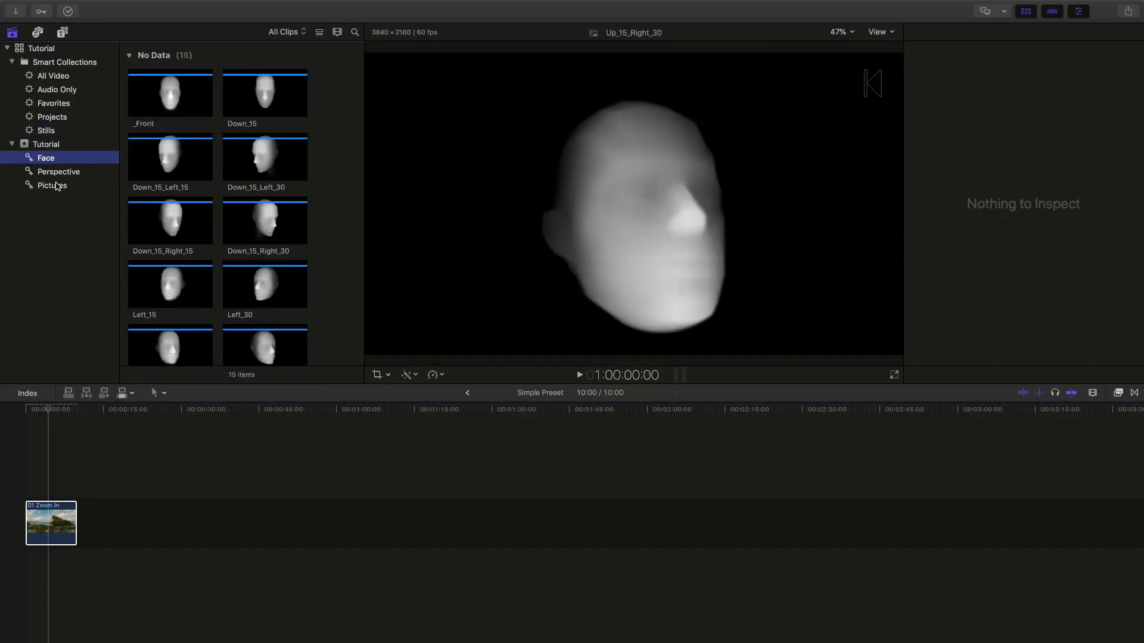
left_click(57, 187)
left_click(288, 100)
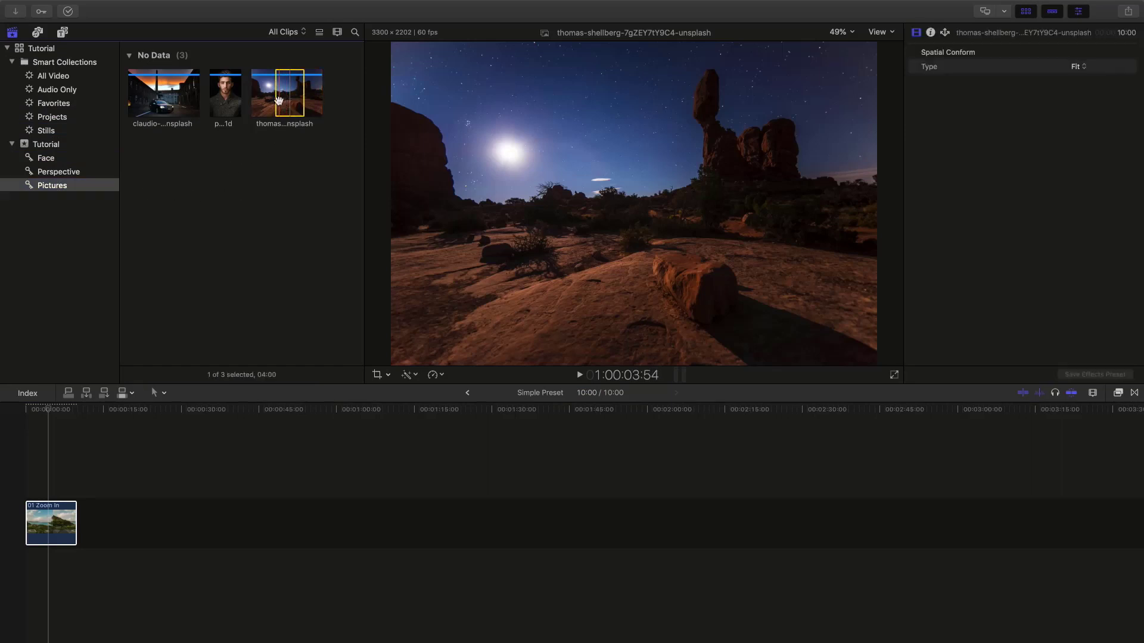
left_click(51, 516)
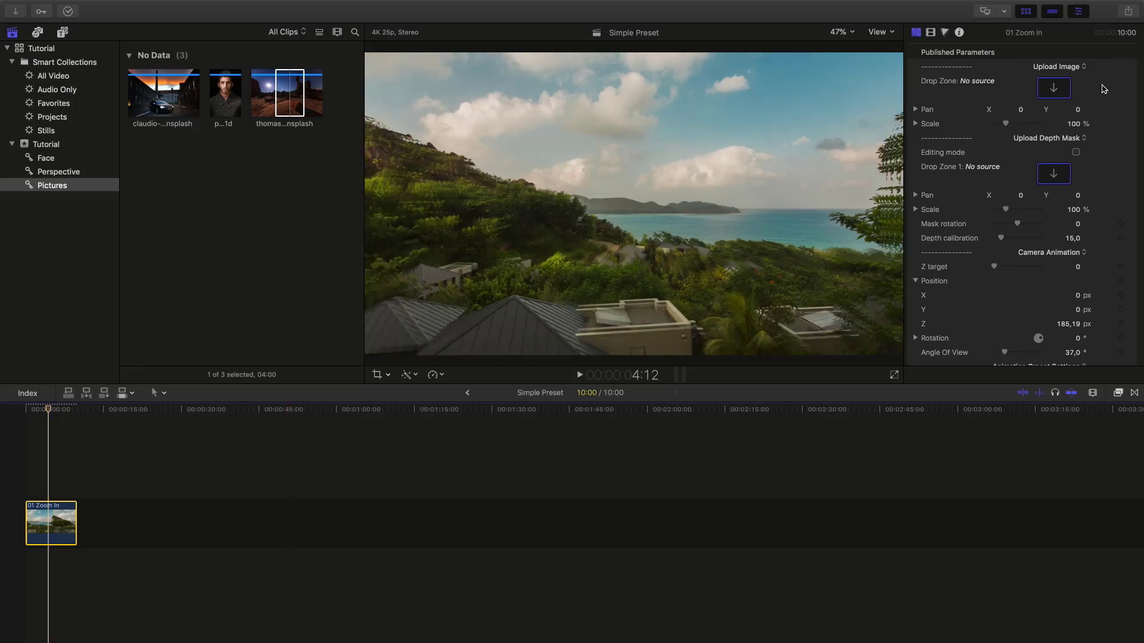
left_click(1060, 89)
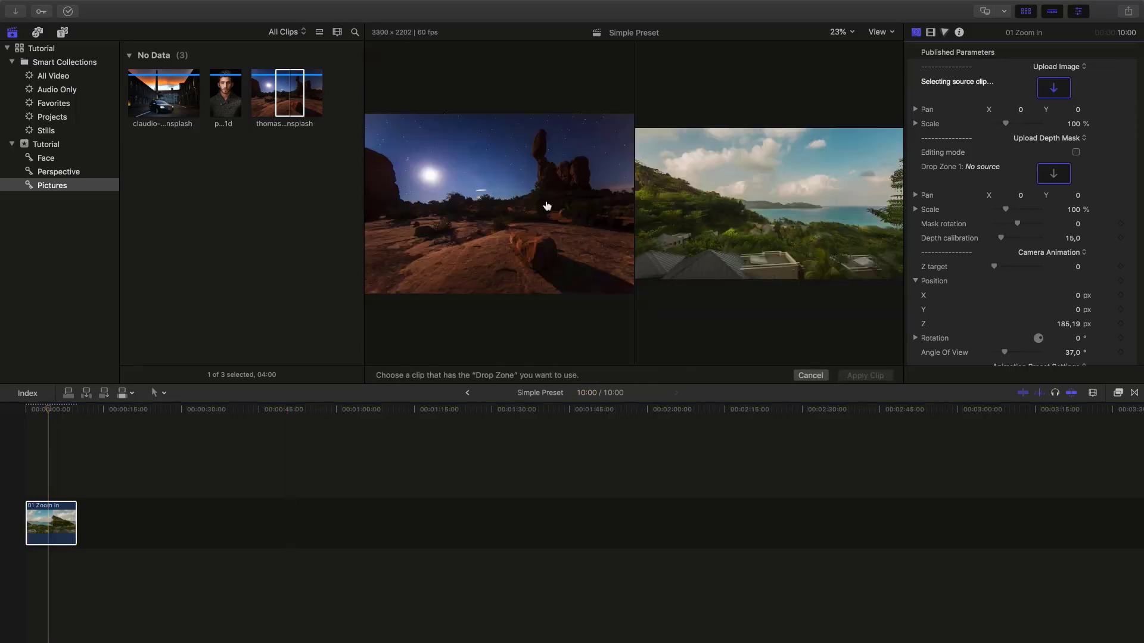
left_click(296, 98)
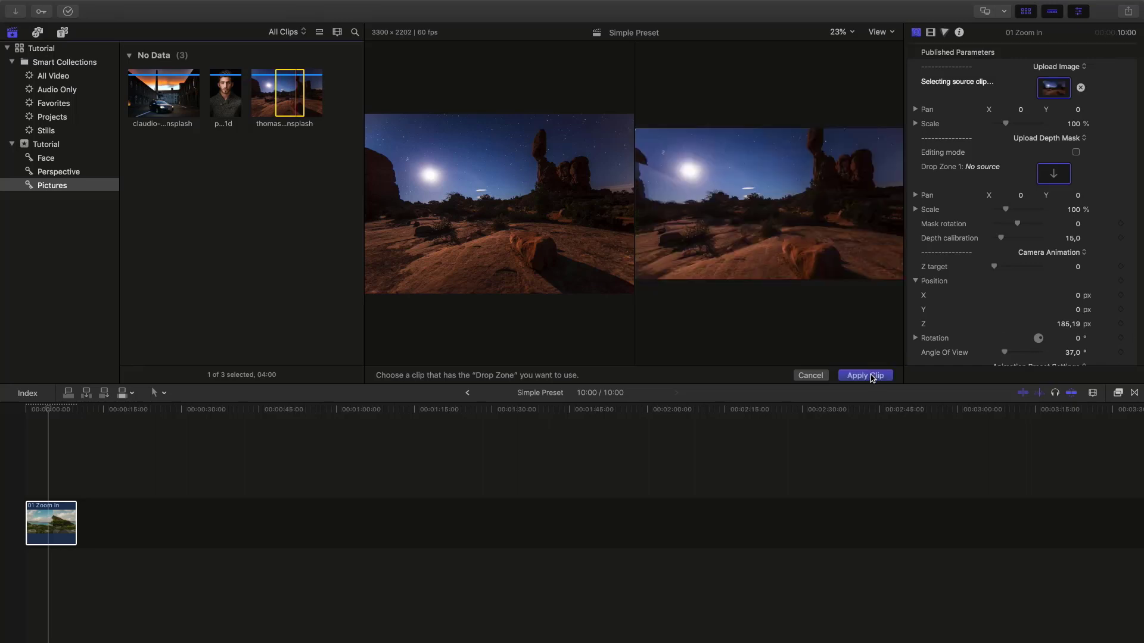
left_click(871, 375)
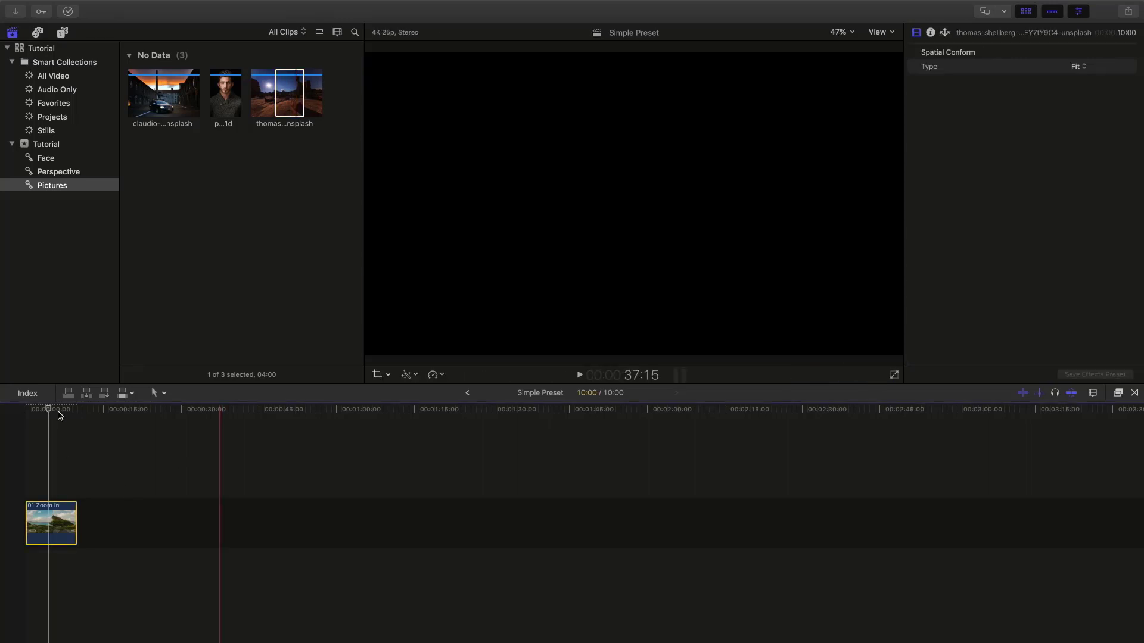
left_click(58, 411)
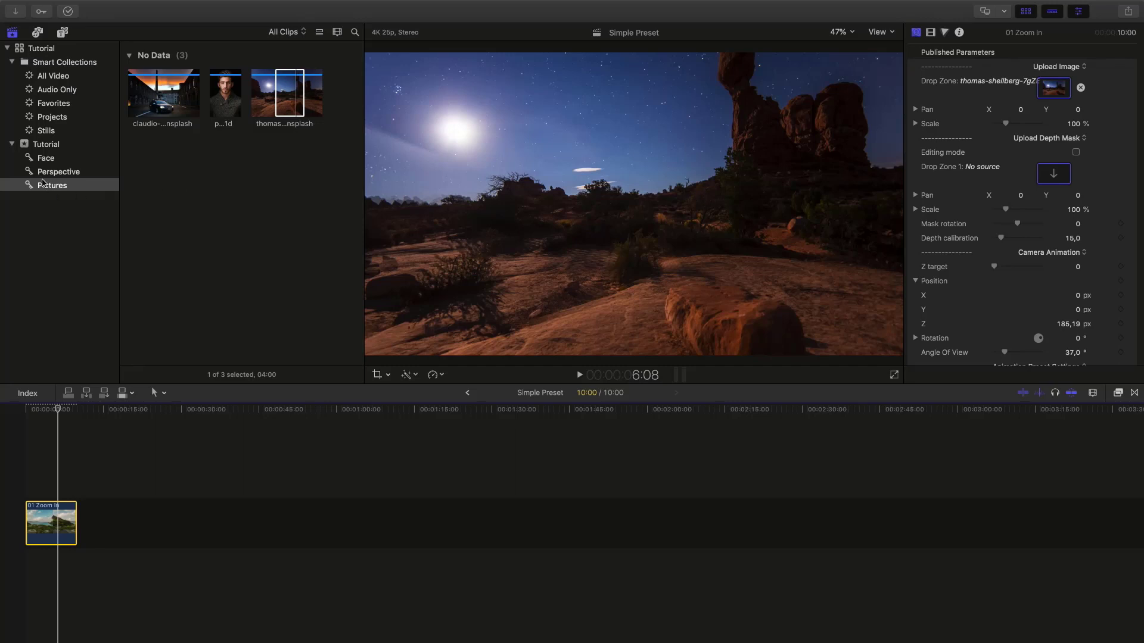
Step: Apply the Floor 3 mask from the Perspective collection to the clip's depth mask drop zone
left_click(60, 176)
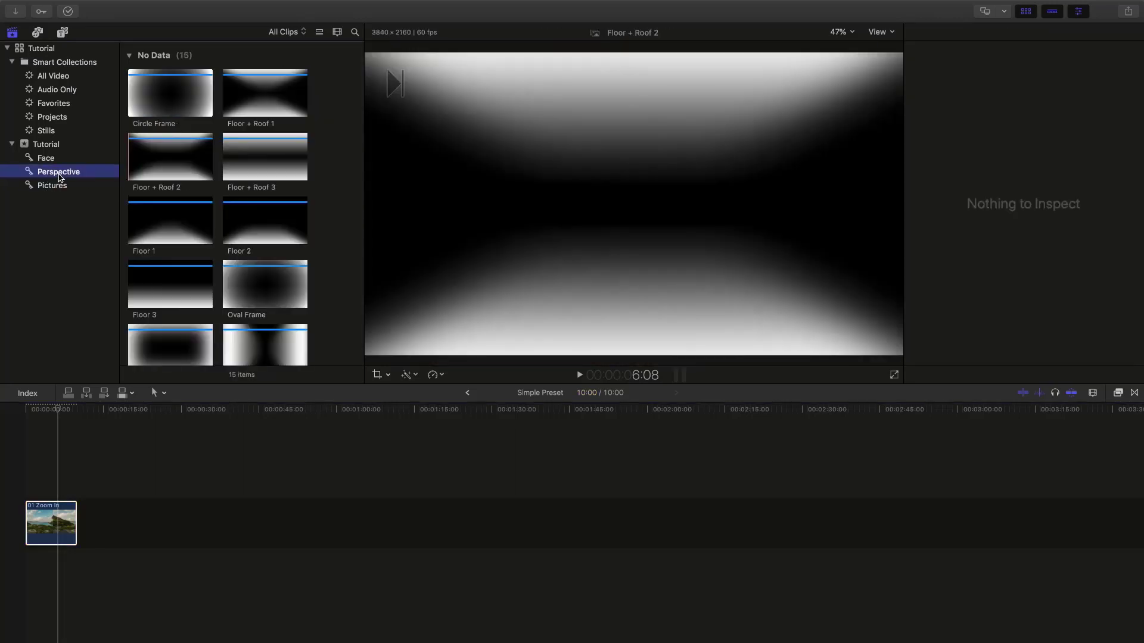
scroll(245, 204, "down", 3)
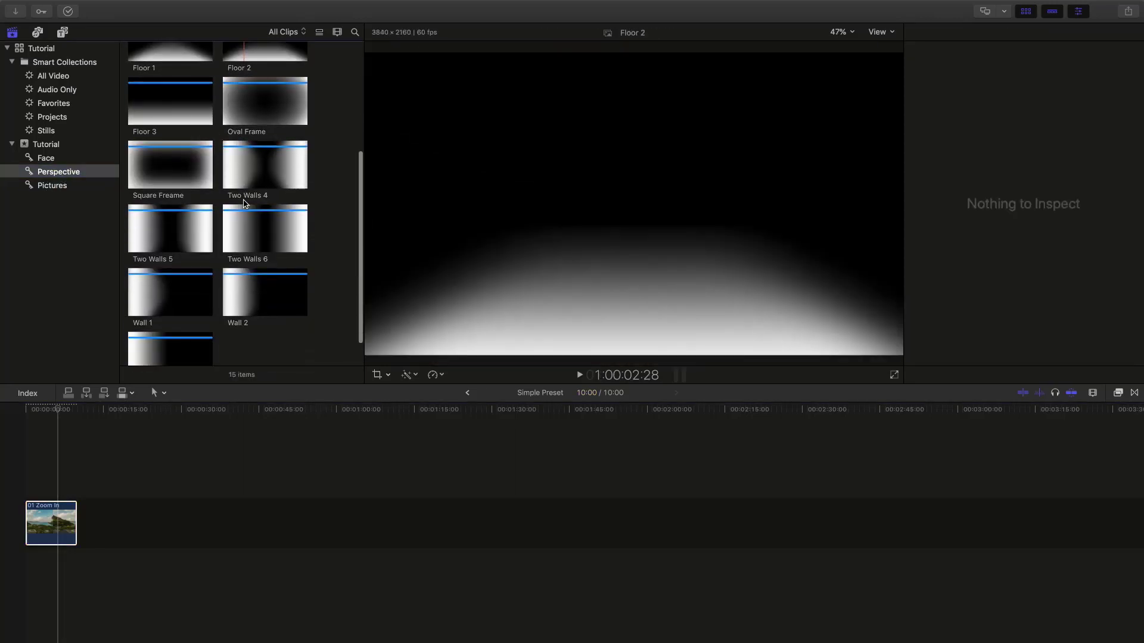
scroll(245, 203, "up", 3)
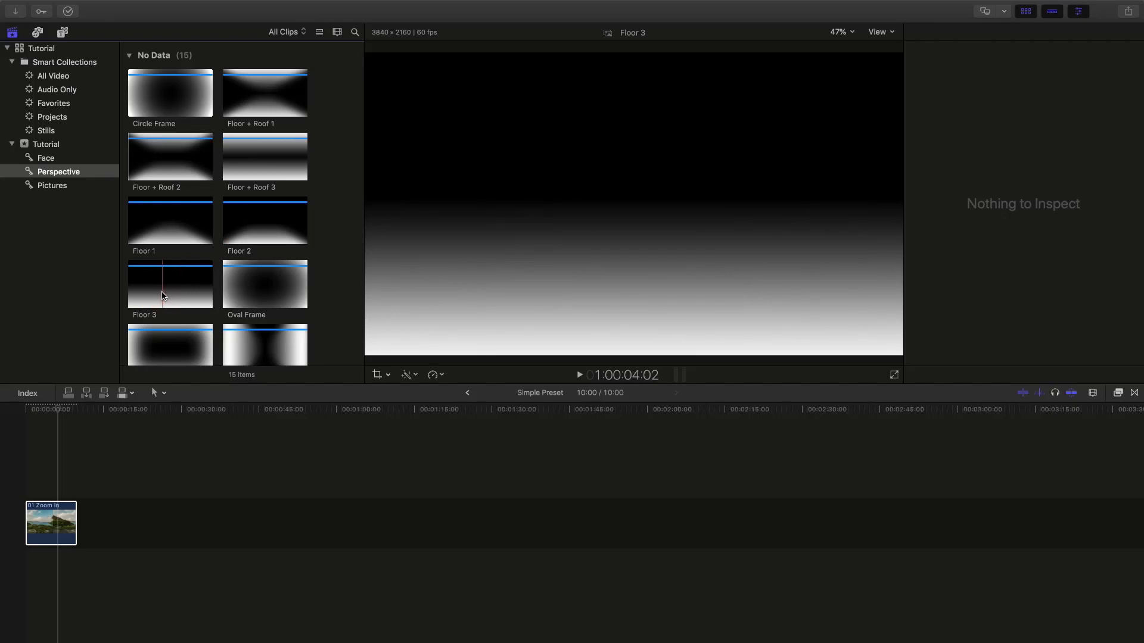
scroll(162, 295, "down", 1)
scroll(162, 295, "down", 3)
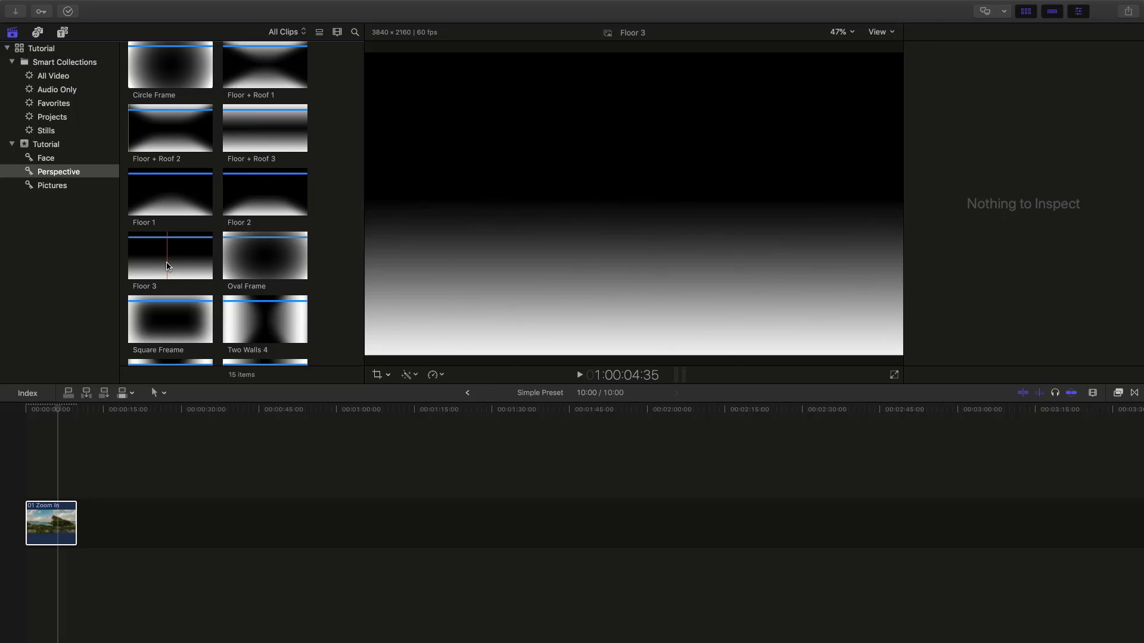
left_click(40, 517)
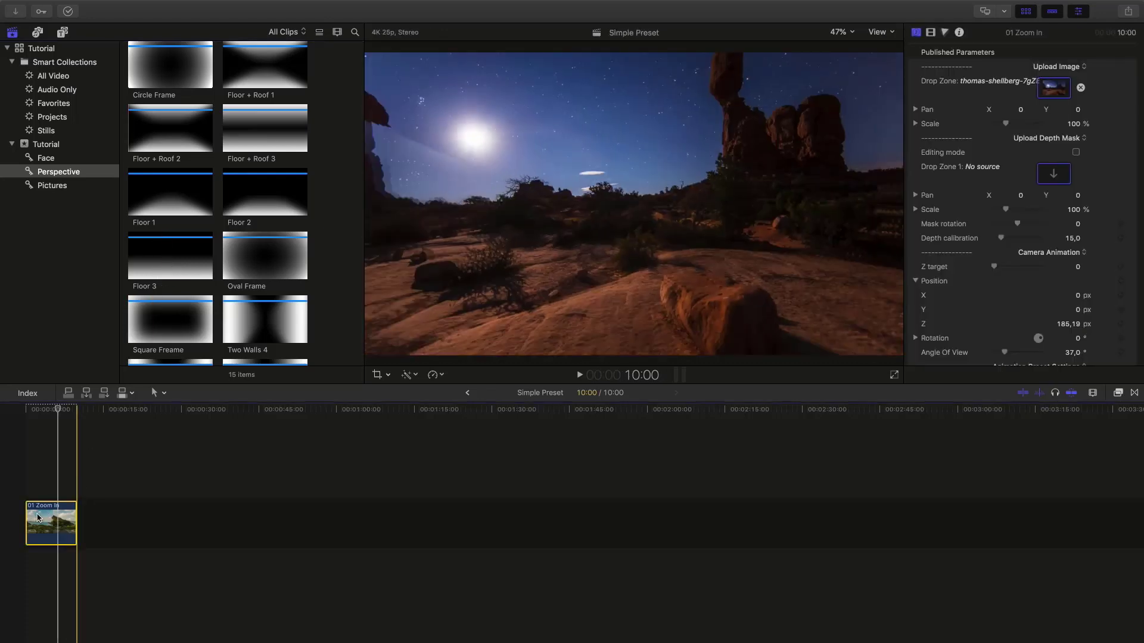
left_click(1052, 174)
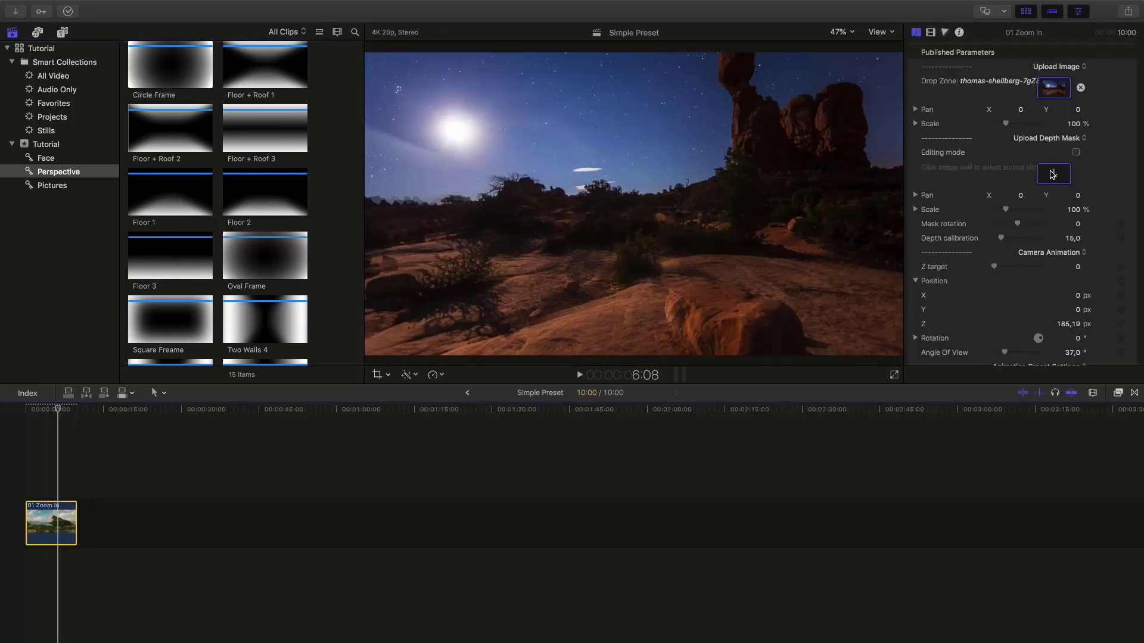
left_click(1054, 174)
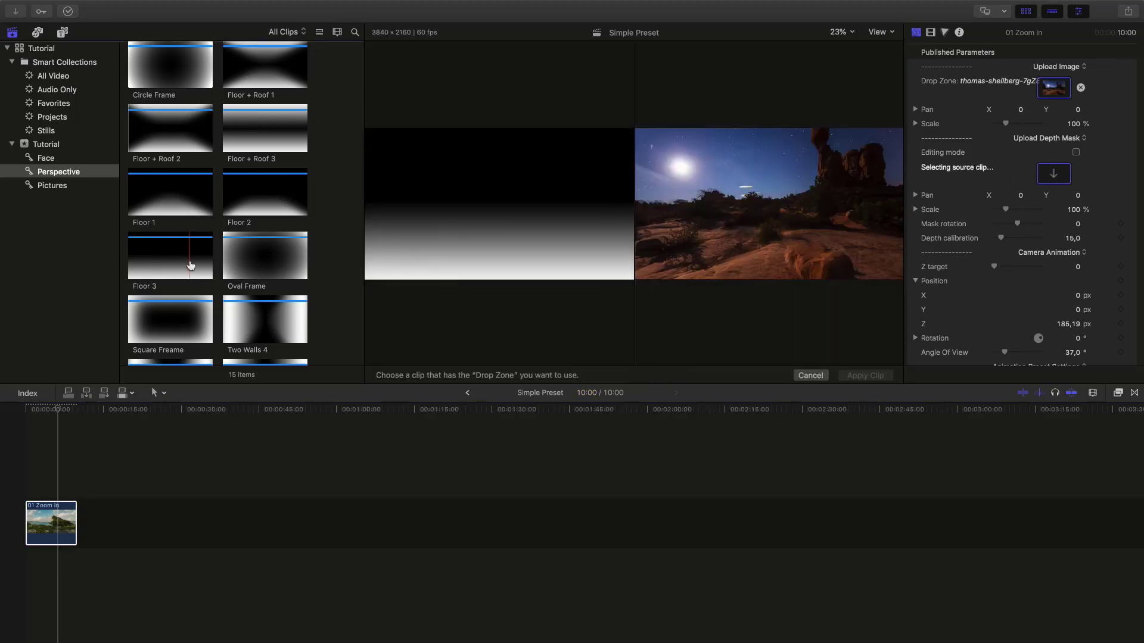
left_click(168, 260)
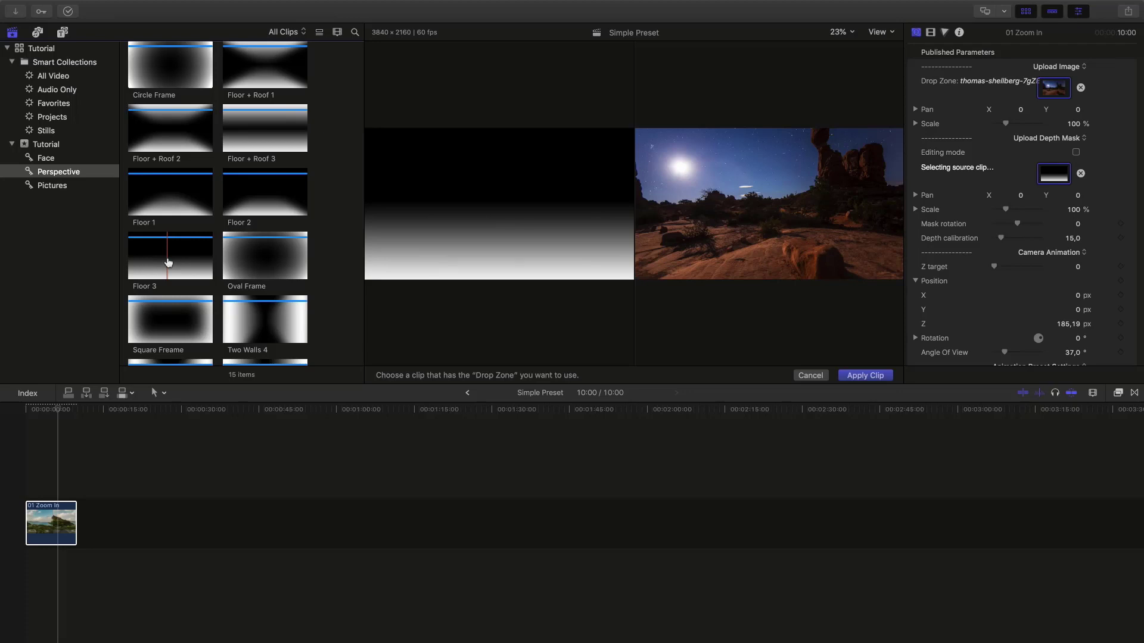
left_click(886, 378)
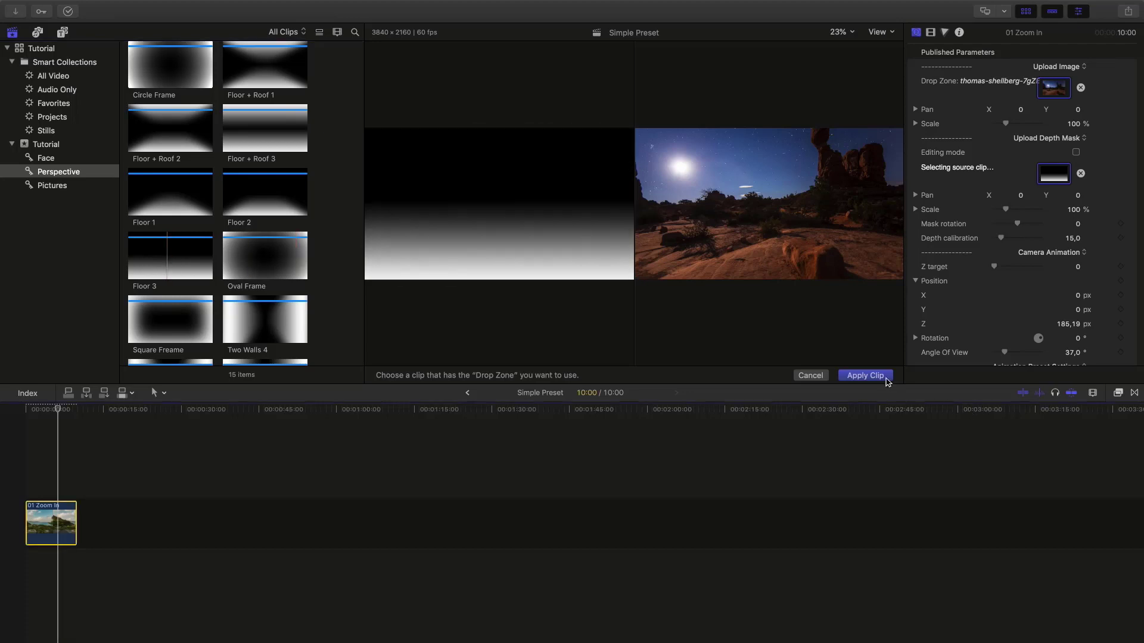
left_click(874, 375)
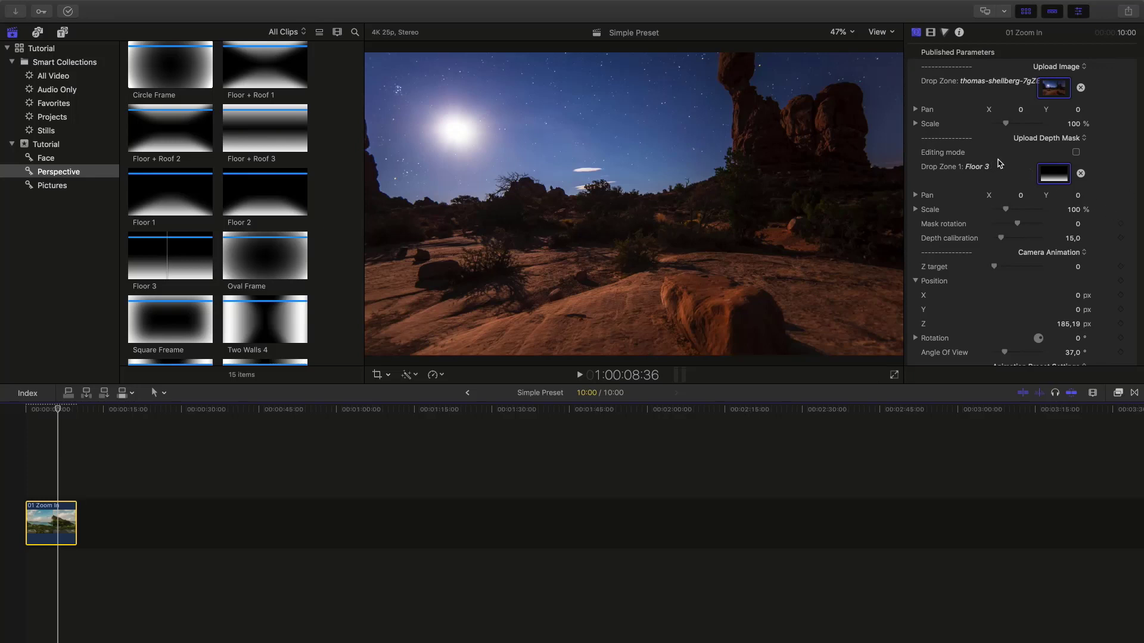
Step: Fit the depth mask to the desert ground in editing mode with Pan Y 18,4 and Scale 142 %, leaving editing mode when done
left_click(1077, 155)
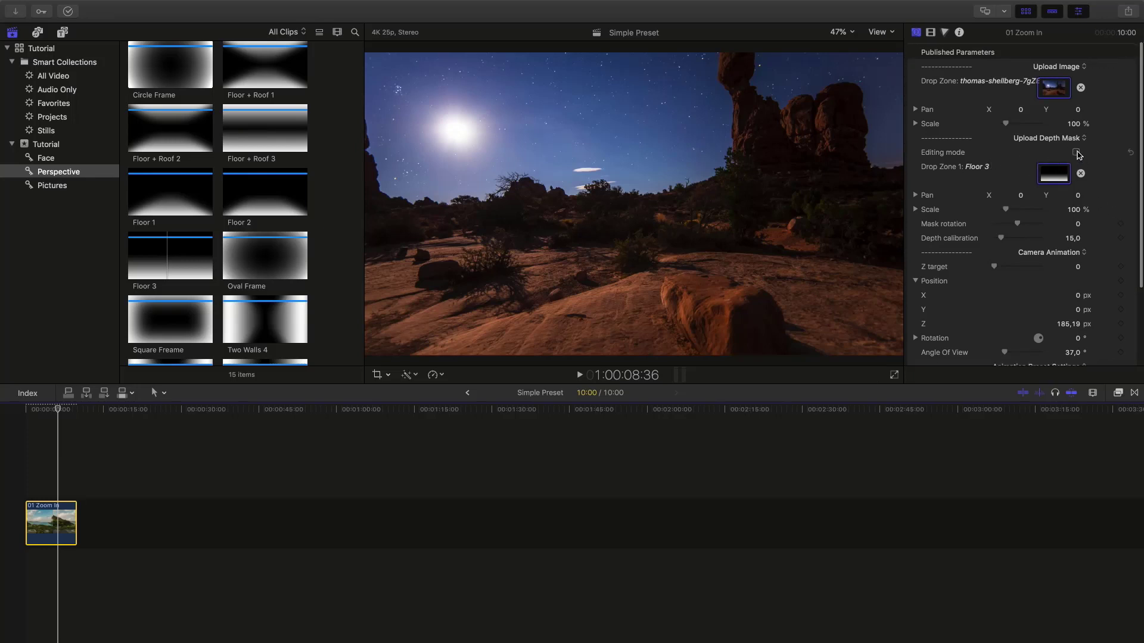
left_click(1077, 154)
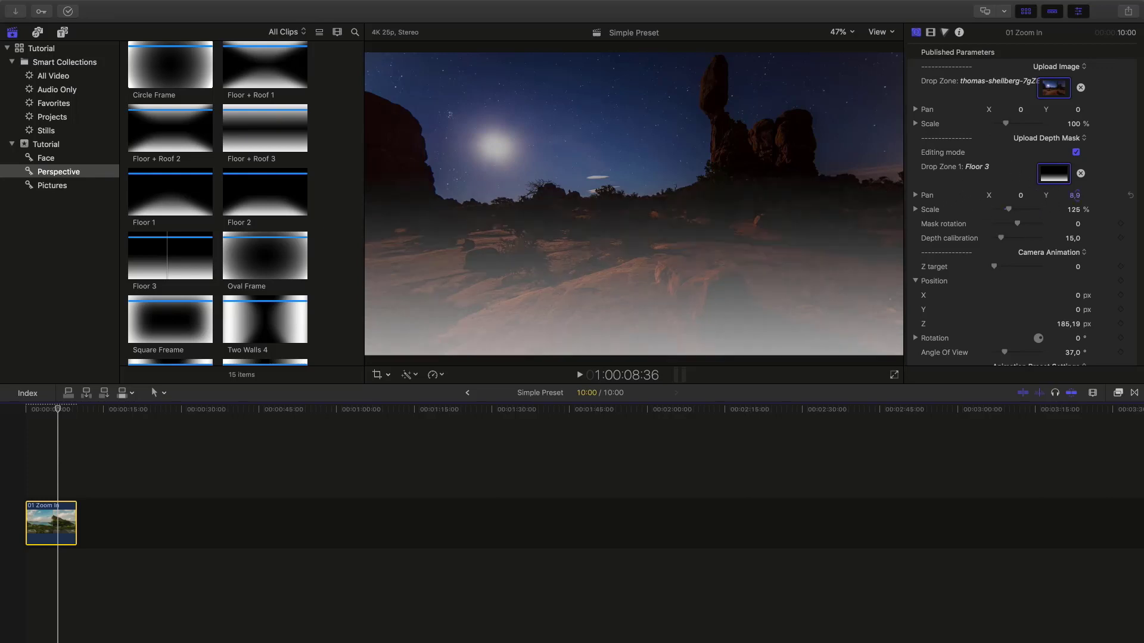
left_click_drag(1011, 211, 1073, 199)
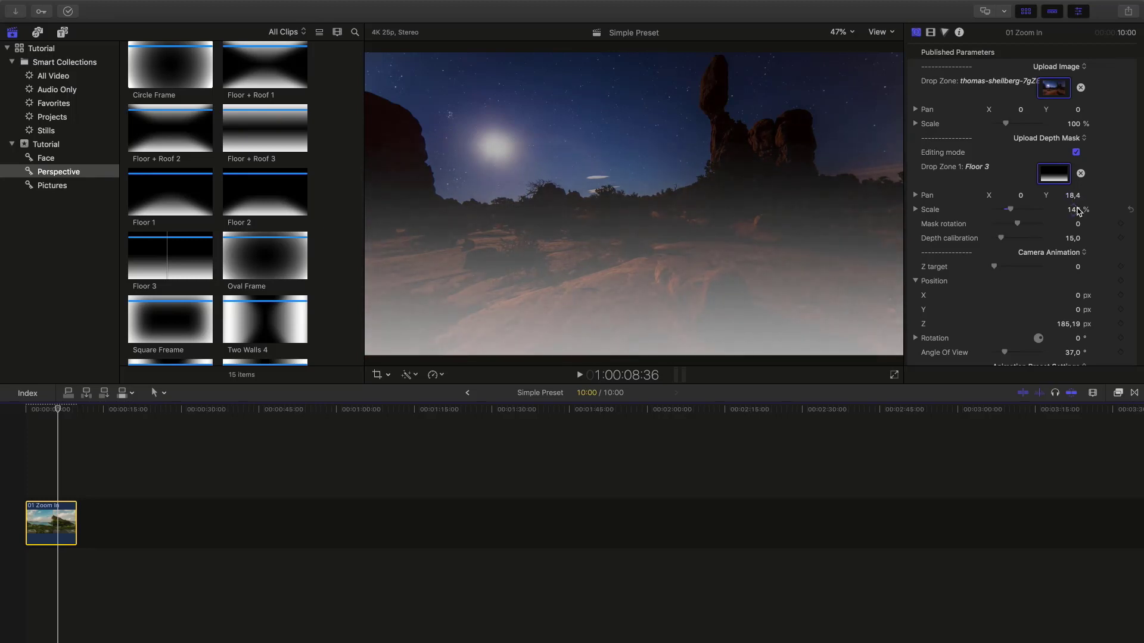
left_click(1076, 153)
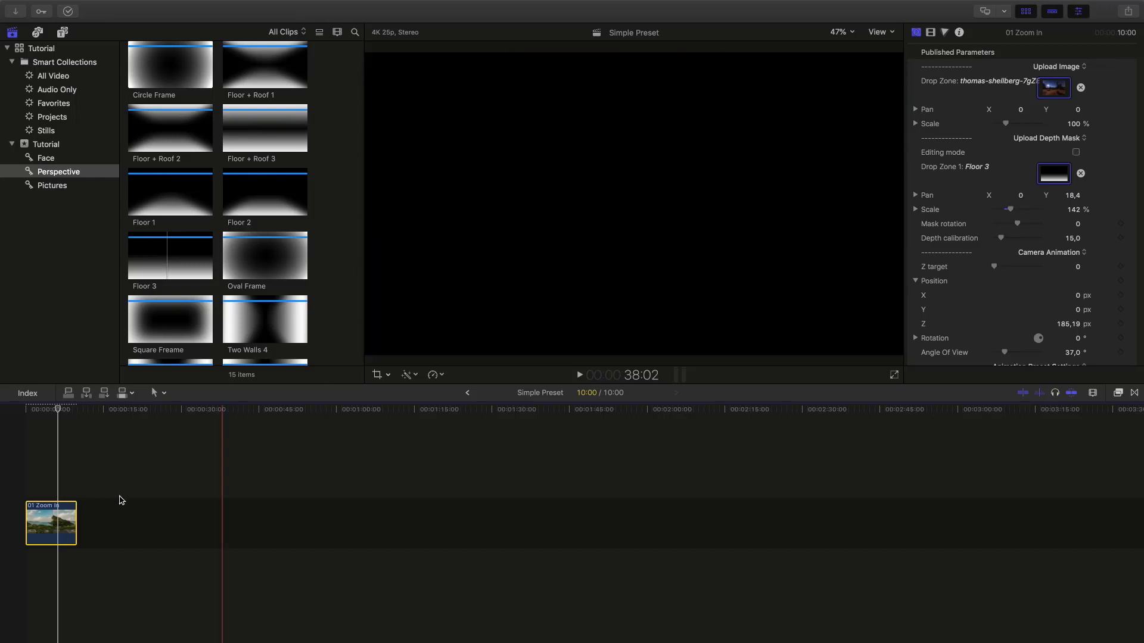
Step: Trim the end of the 01 Zoom In clip to a duration of 1:24
scroll(454, 498, "up", 5)
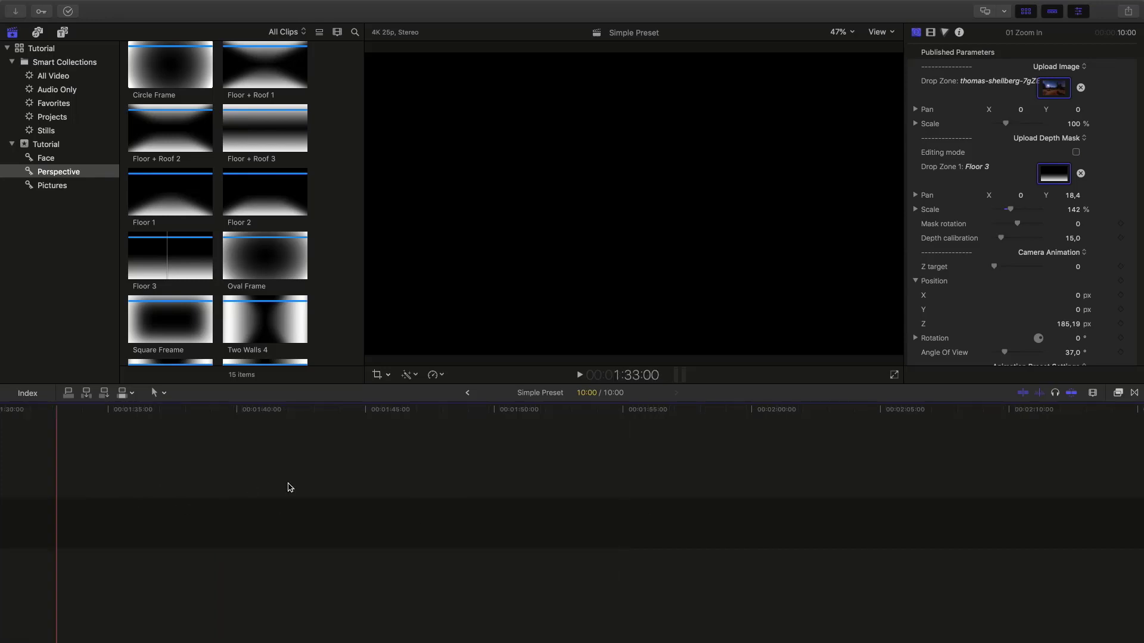
scroll(160, 485, "left", 10)
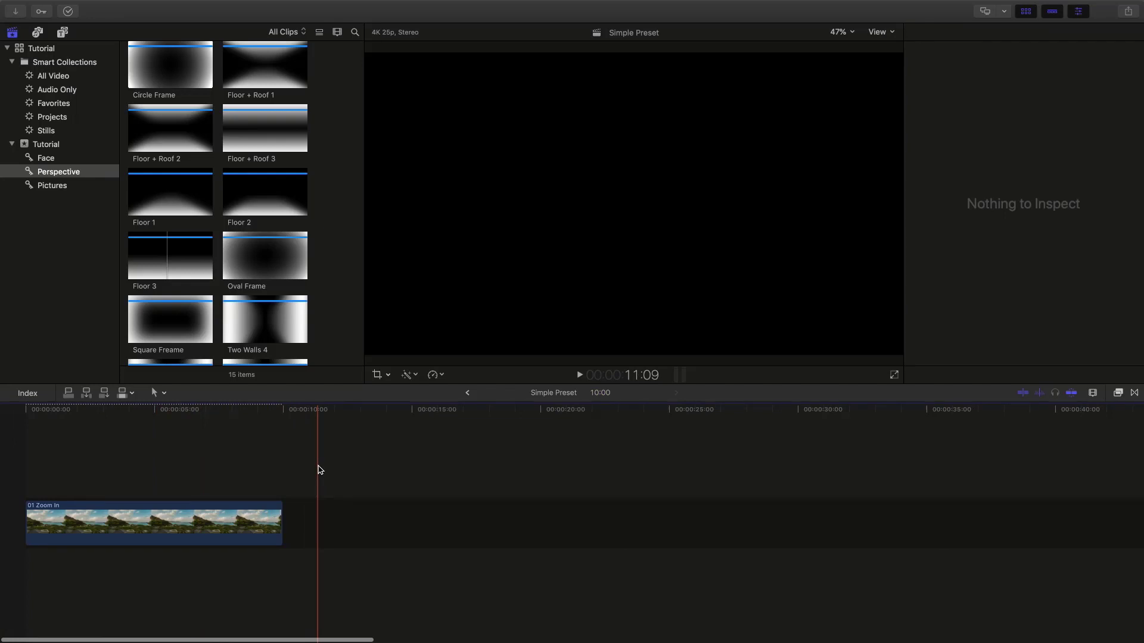
left_click(90, 417)
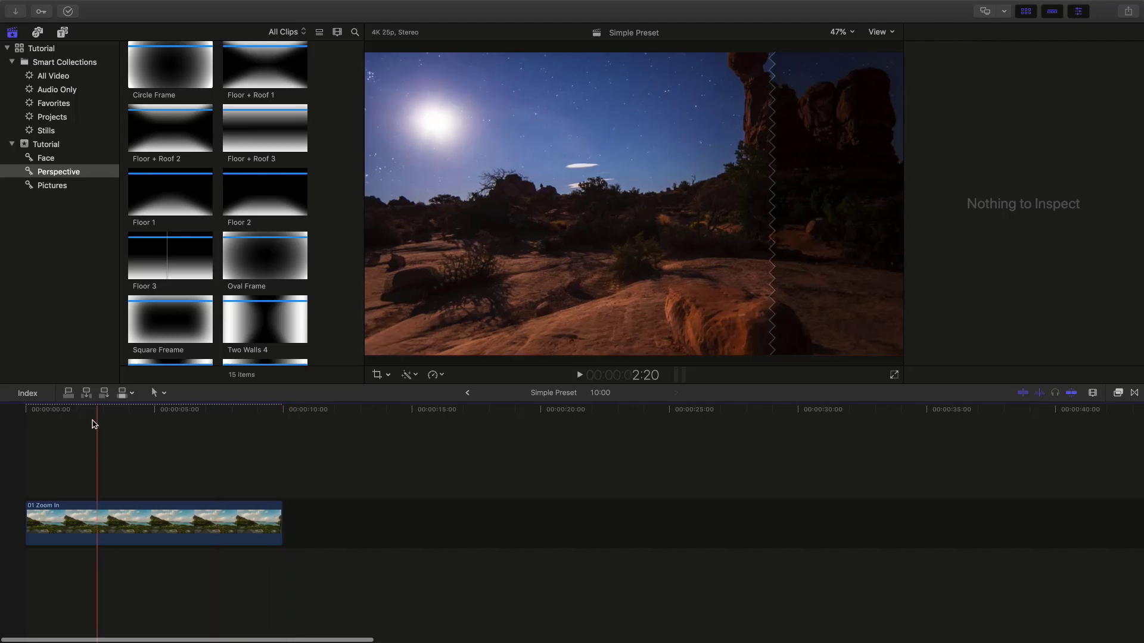
left_click(74, 411)
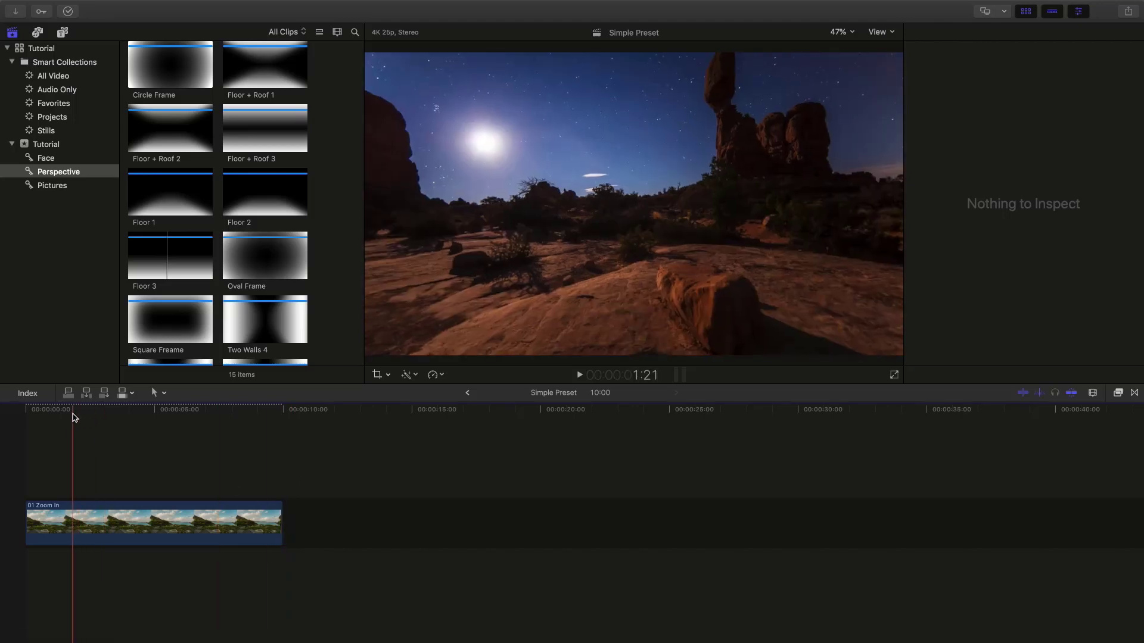
left_click(278, 526)
left_click_drag(277, 526, 77, 528)
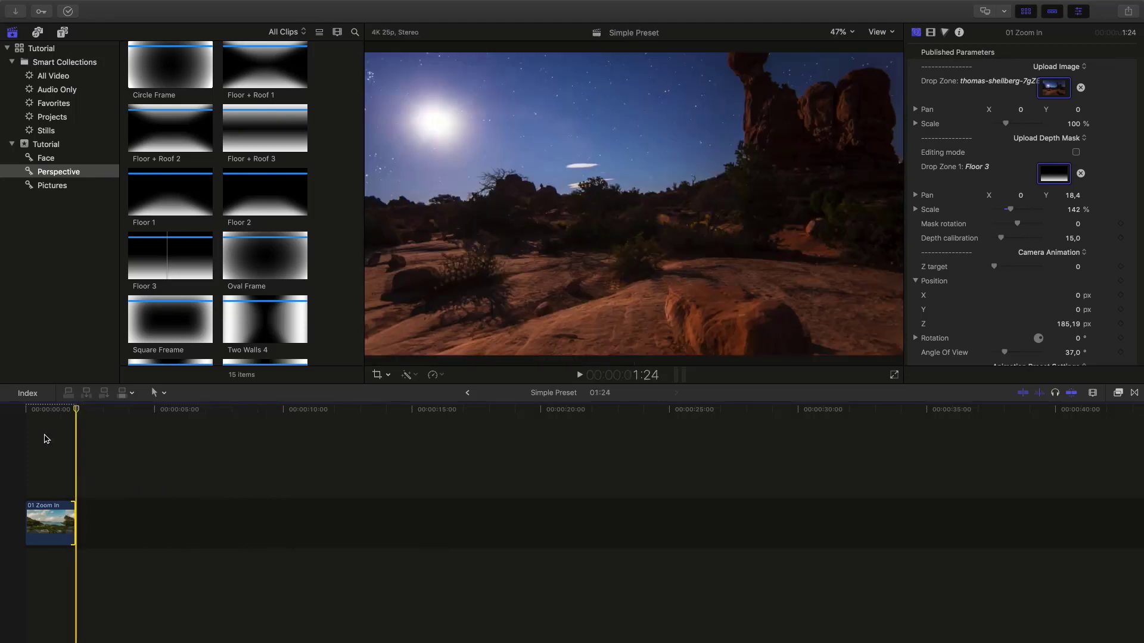
Step: Render only the selected 01 Zoom In clip, with the playhead at frame 20
left_click(46, 413)
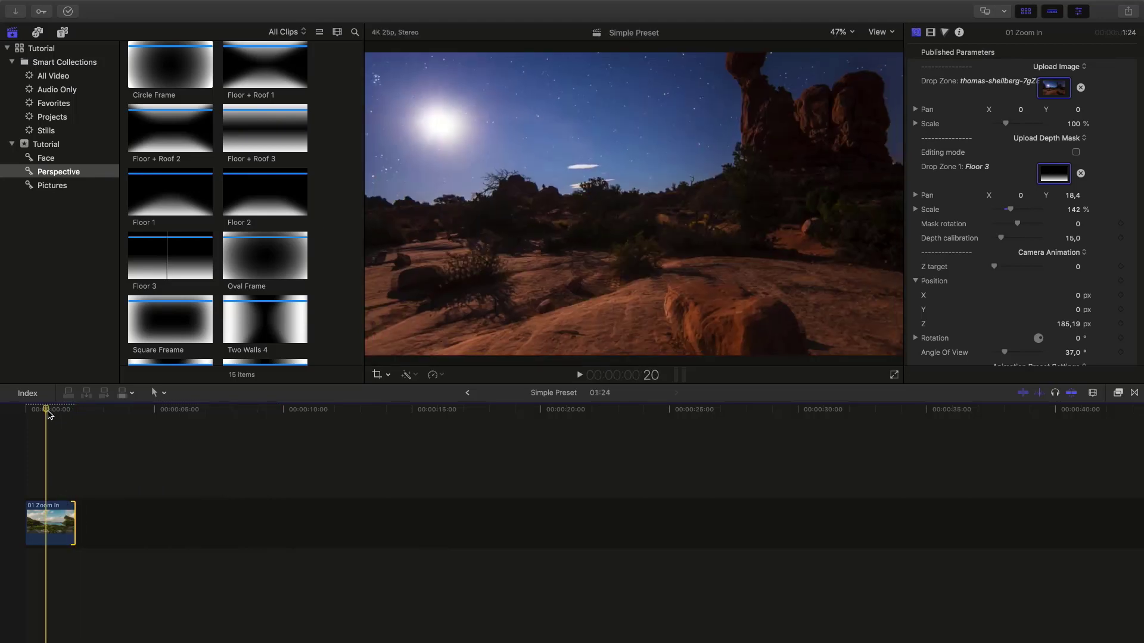
left_click(50, 523)
mouse_move(132, 4)
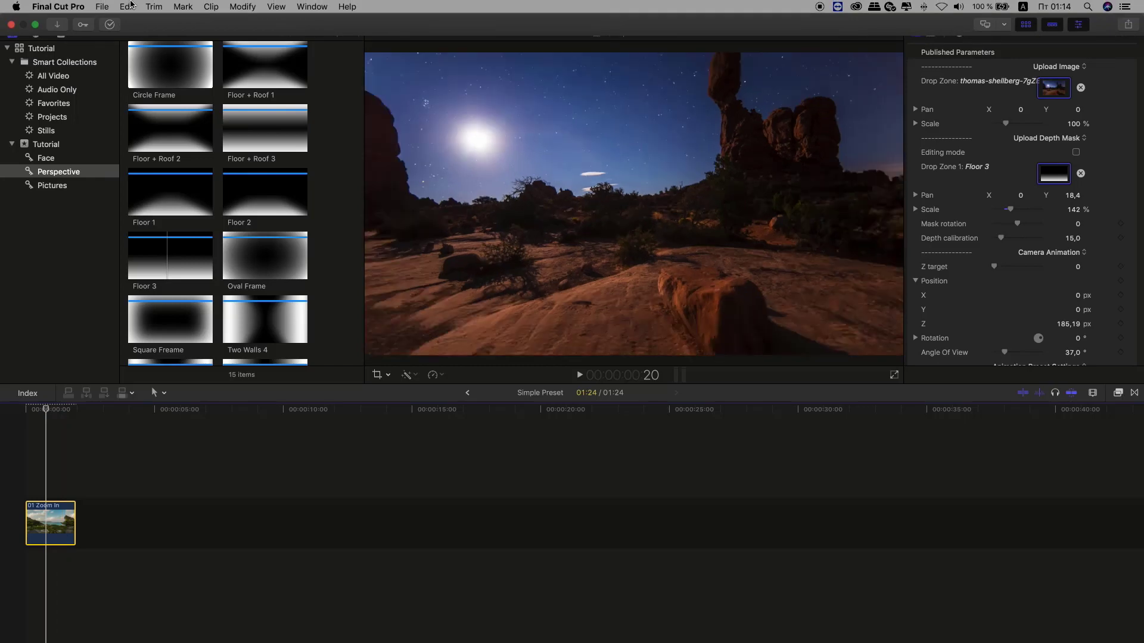
left_click(179, 6)
mouse_move(236, 4)
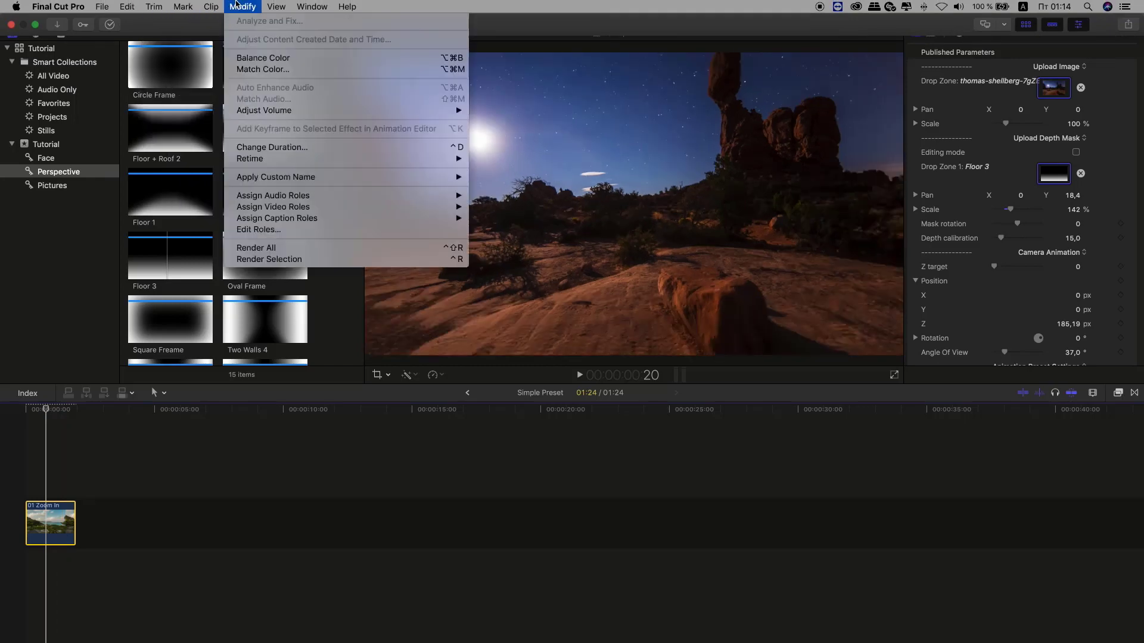
left_click(311, 261)
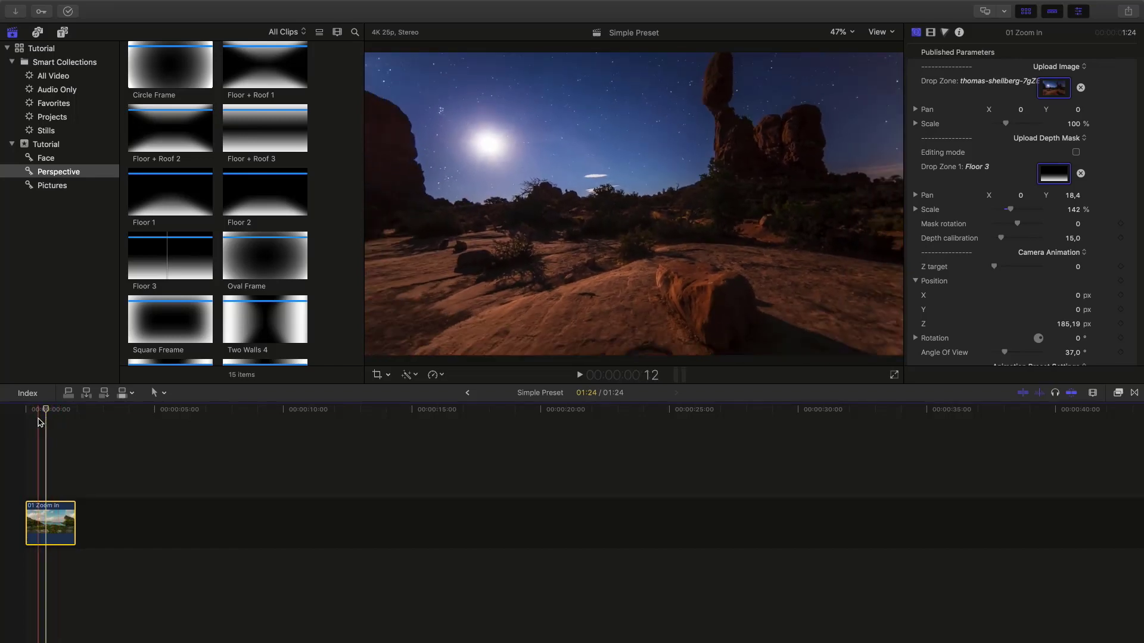
Step: Play back the rendered zoom and examine the clip's Camera Animation and Animation Preset Settings parameters
left_click(29, 411)
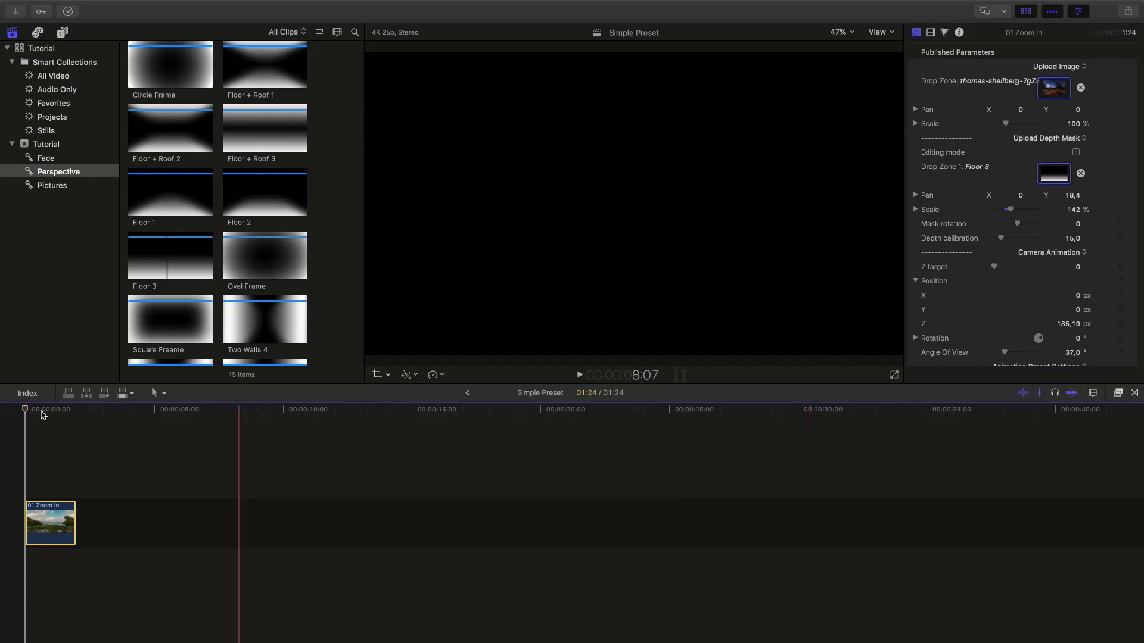
left_click(40, 411)
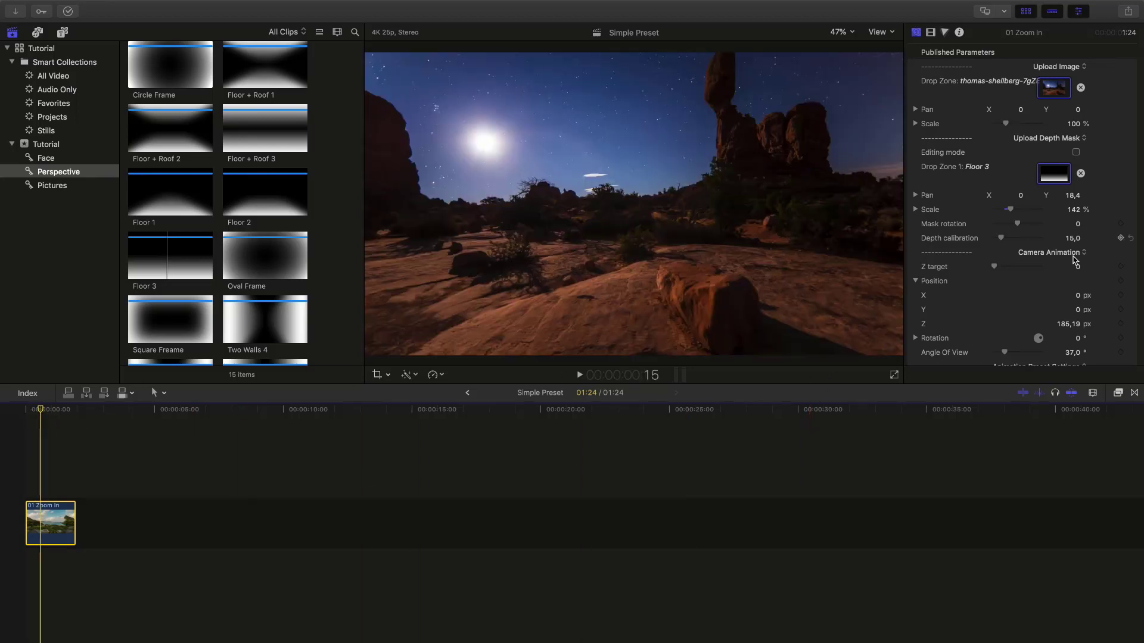
scroll(1032, 291, "down", 2)
scroll(1033, 291, "down", 5)
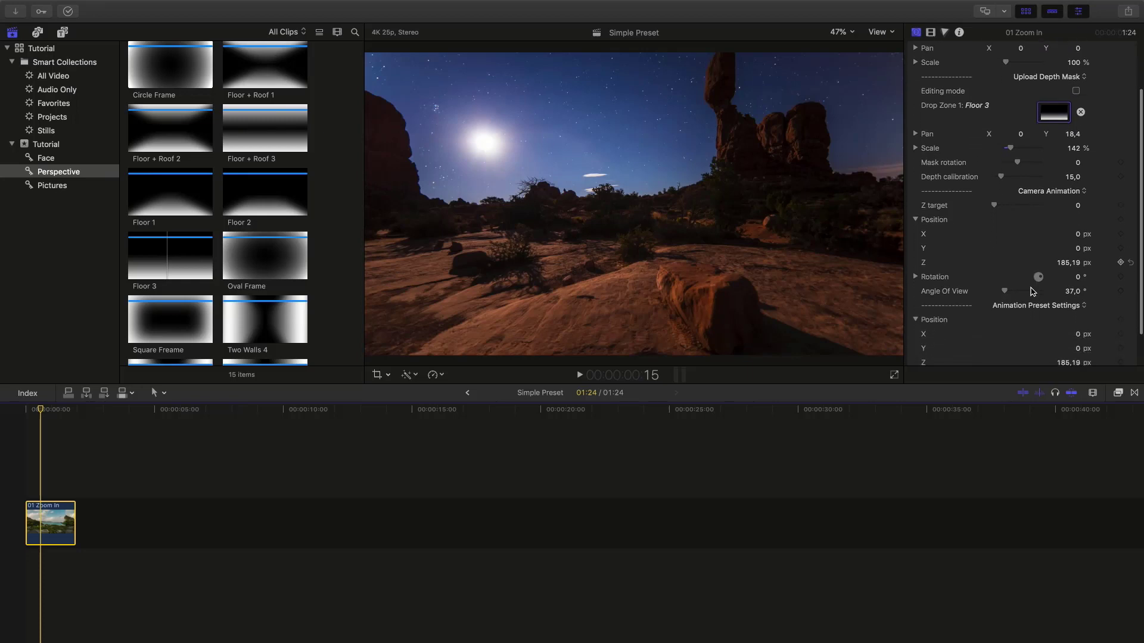
scroll(1032, 292, "up", 3)
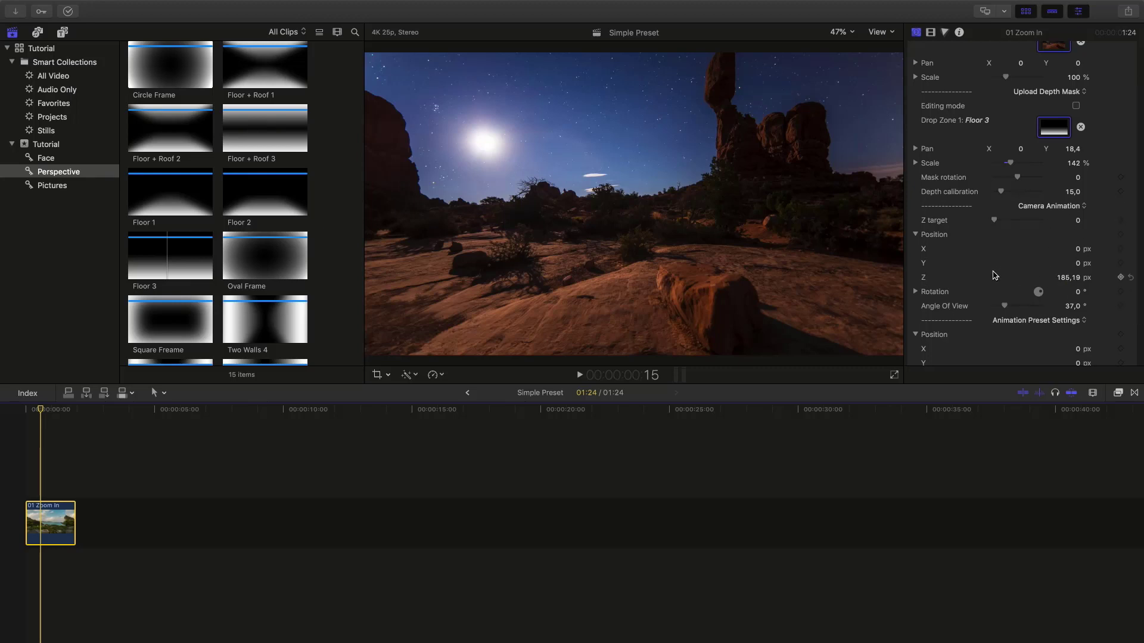
scroll(1054, 280, "down", 2)
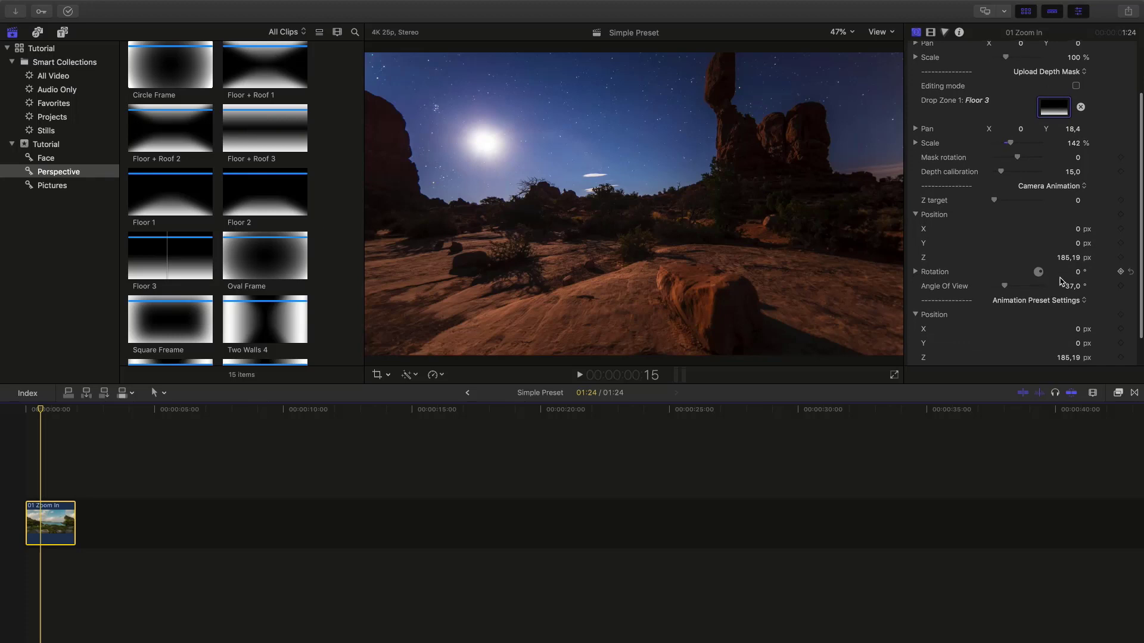
scroll(1034, 282, "down", 4)
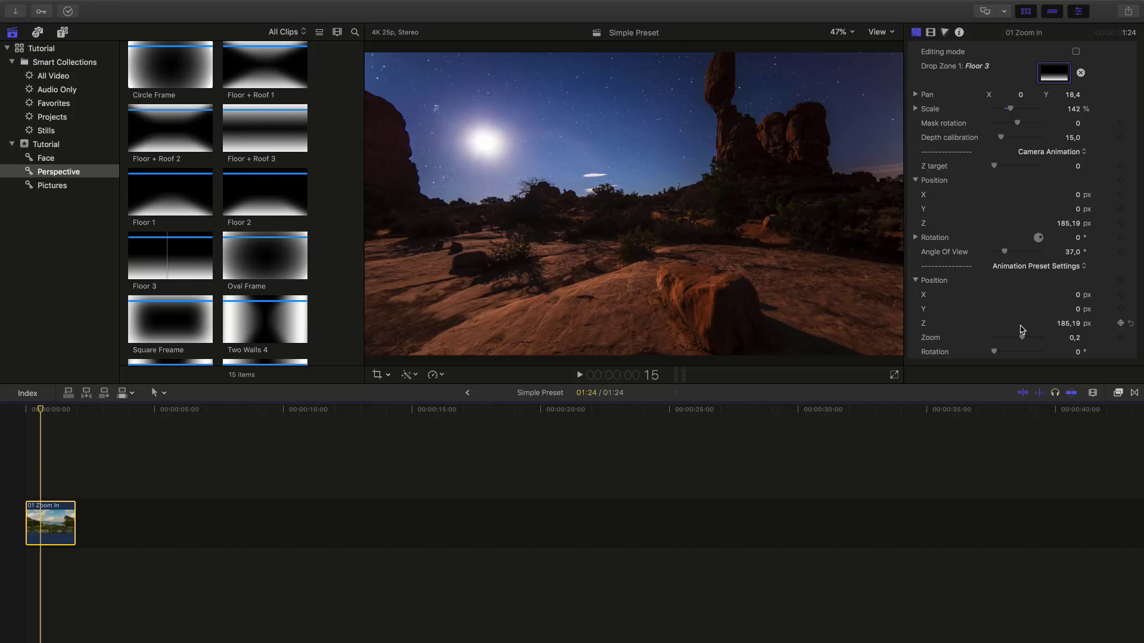
left_click(58, 414)
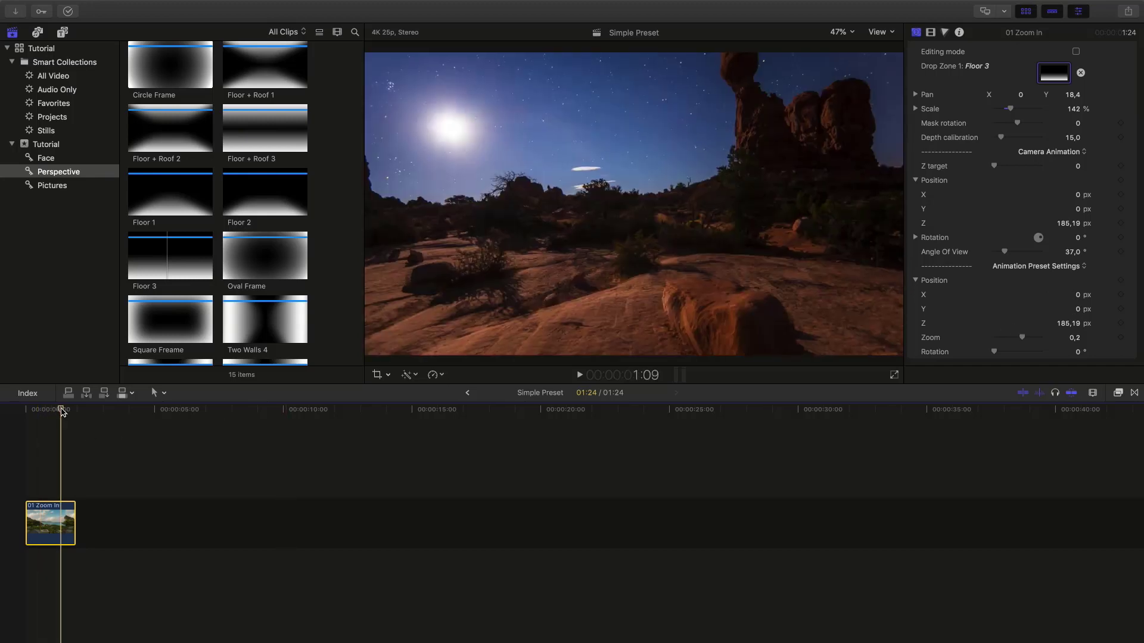
mouse_move(57, 414)
left_mouse_down()
mouse_move(22, 411)
mouse_move(45, 410)
left_mouse_up()
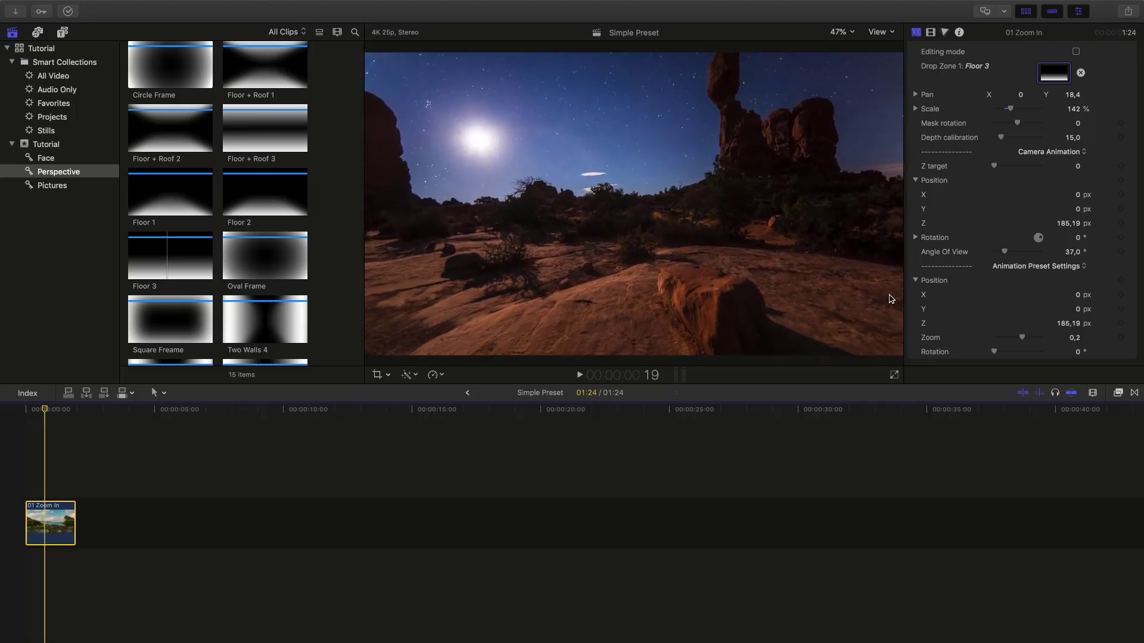
Step: Set the Z position in the clip's Animation Preset Settings to 210 px
left_click(1073, 325)
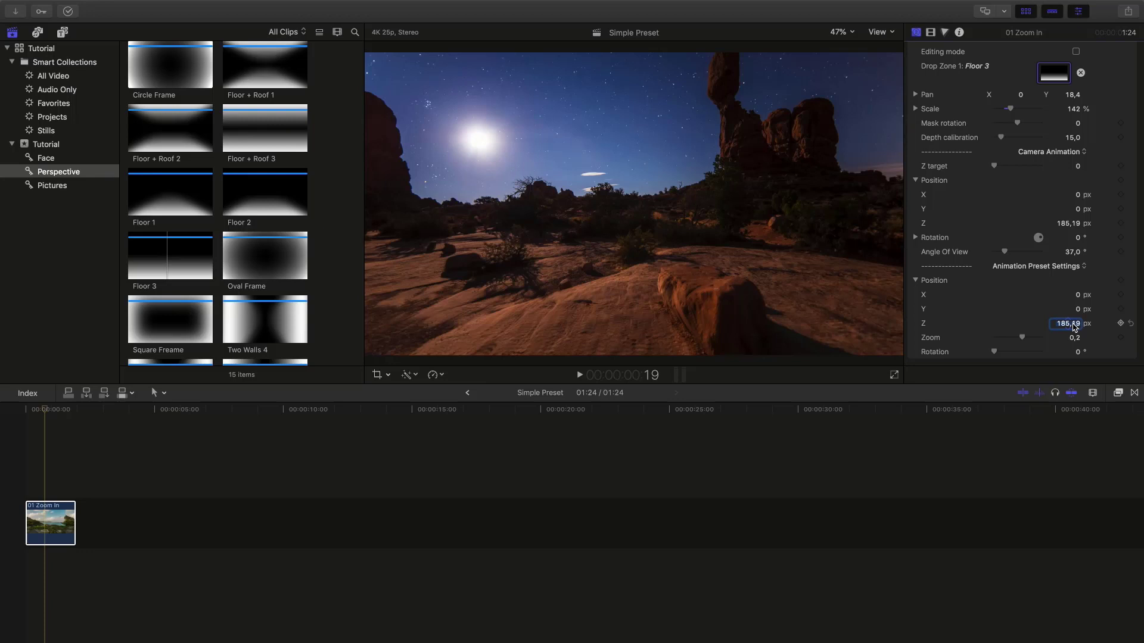
type("210")
key("Return")
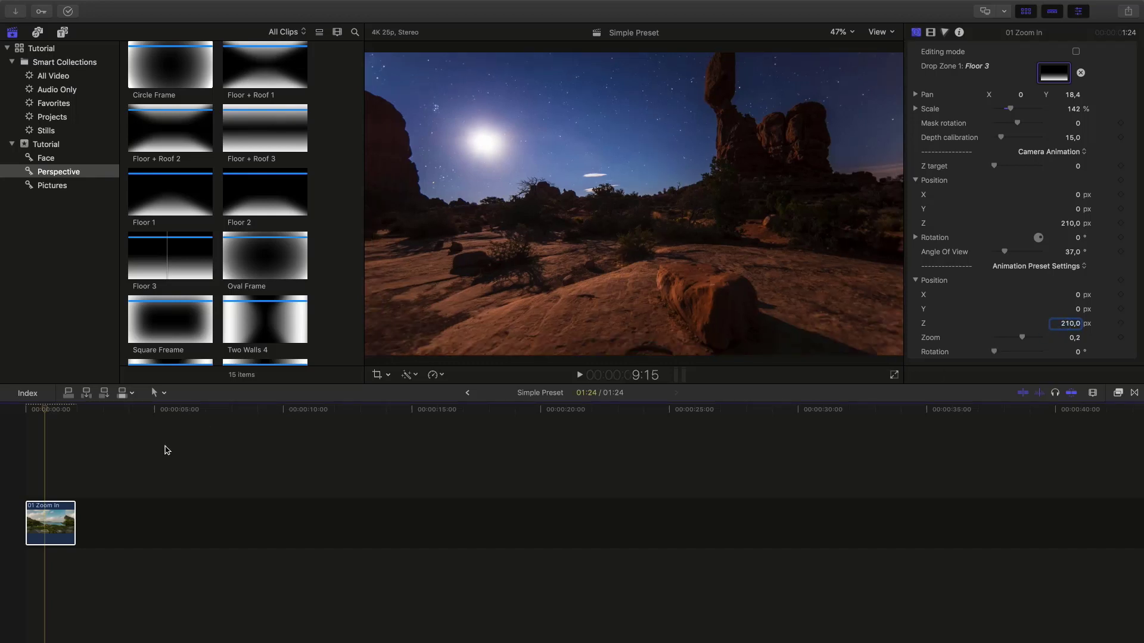
left_click(31, 423)
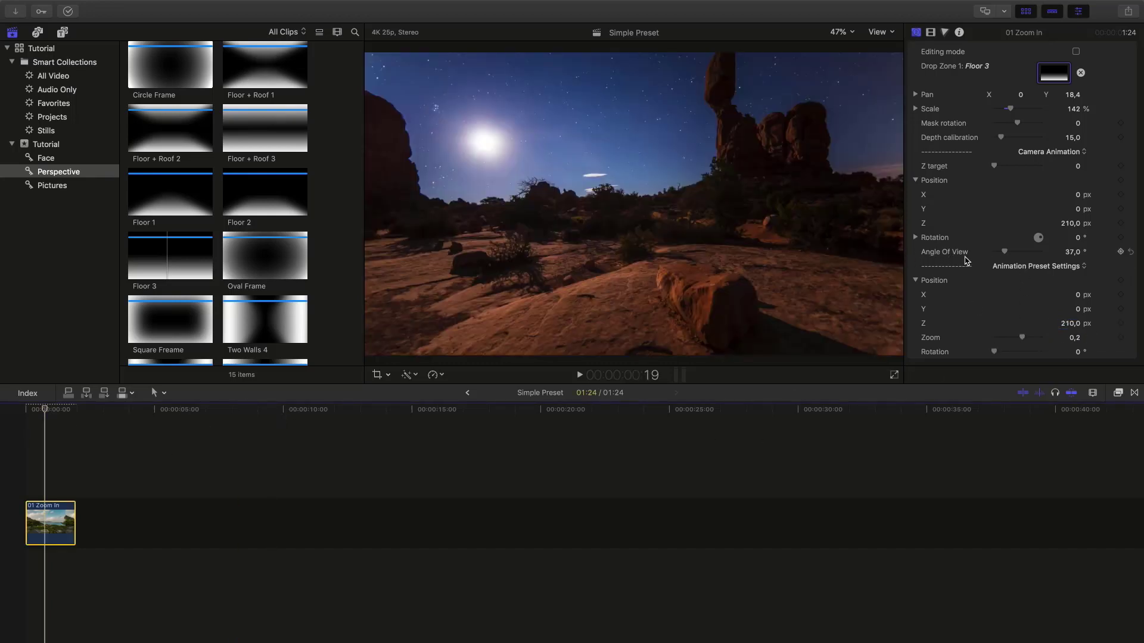
Step: Set the Zoom in the Animation Preset Settings to 0 and check the clip with the playhead at 1:04
left_click(1073, 340)
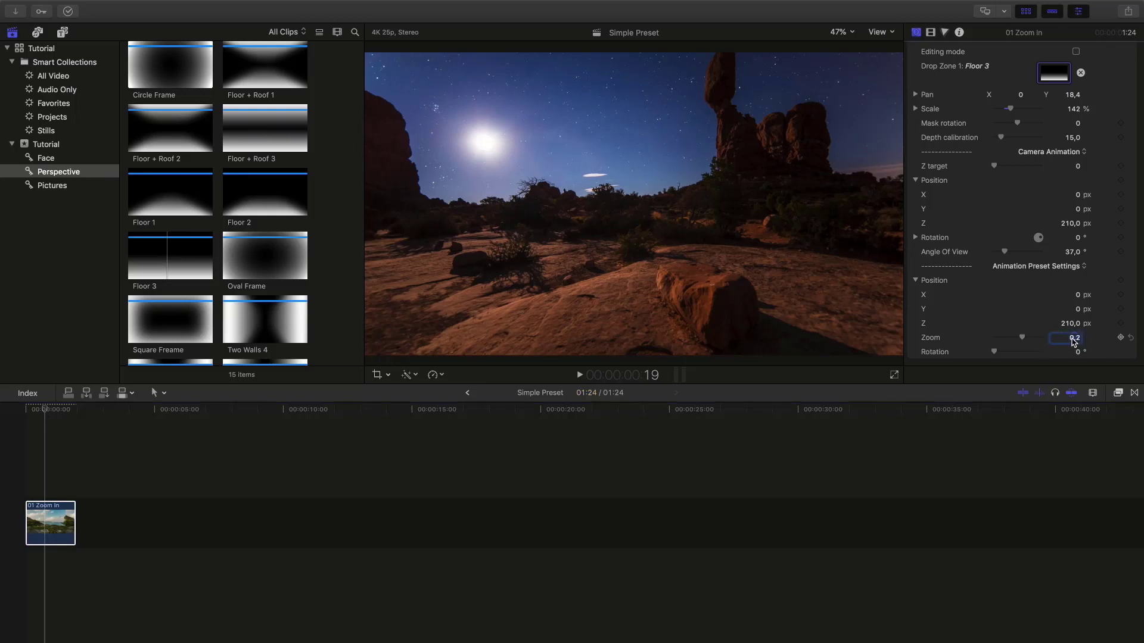
type("0")
key("Return")
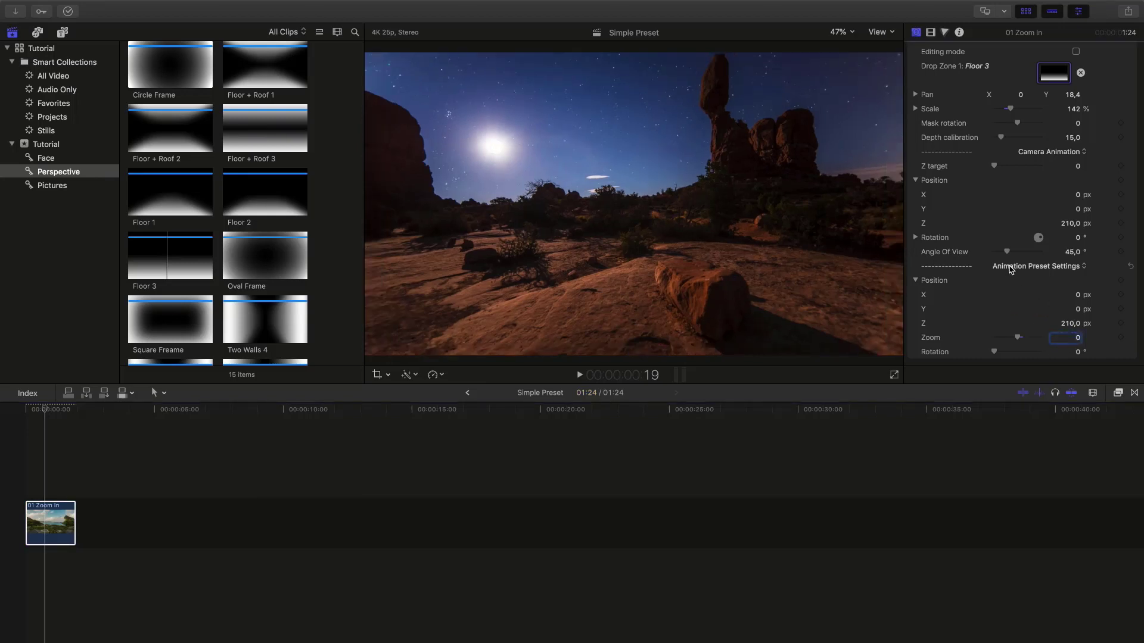
left_click(102, 476)
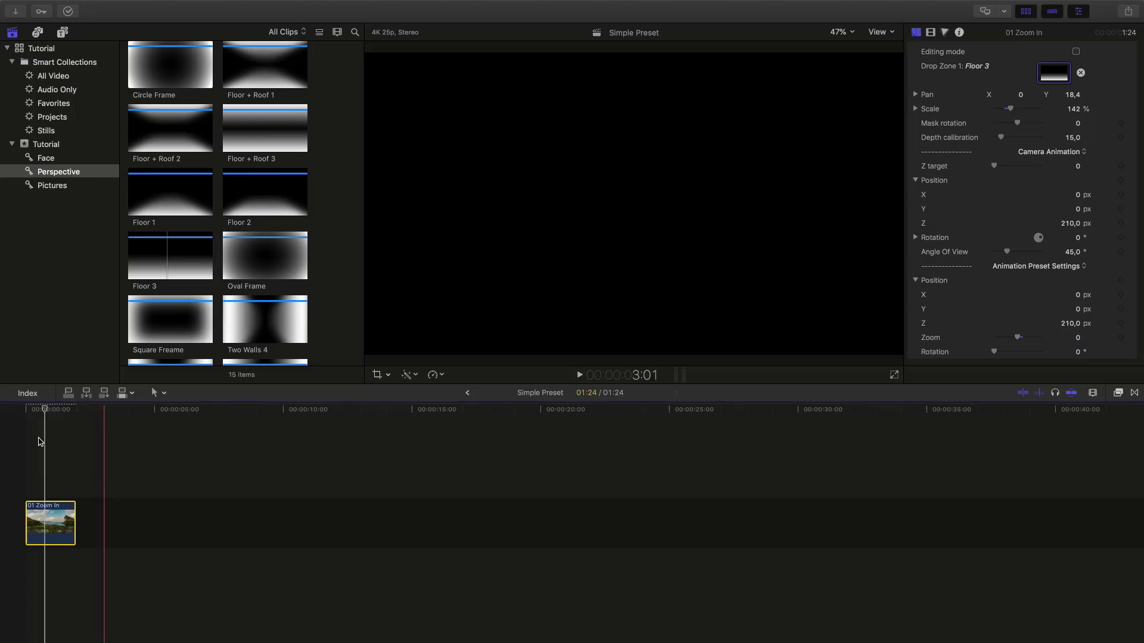
left_click(55, 411)
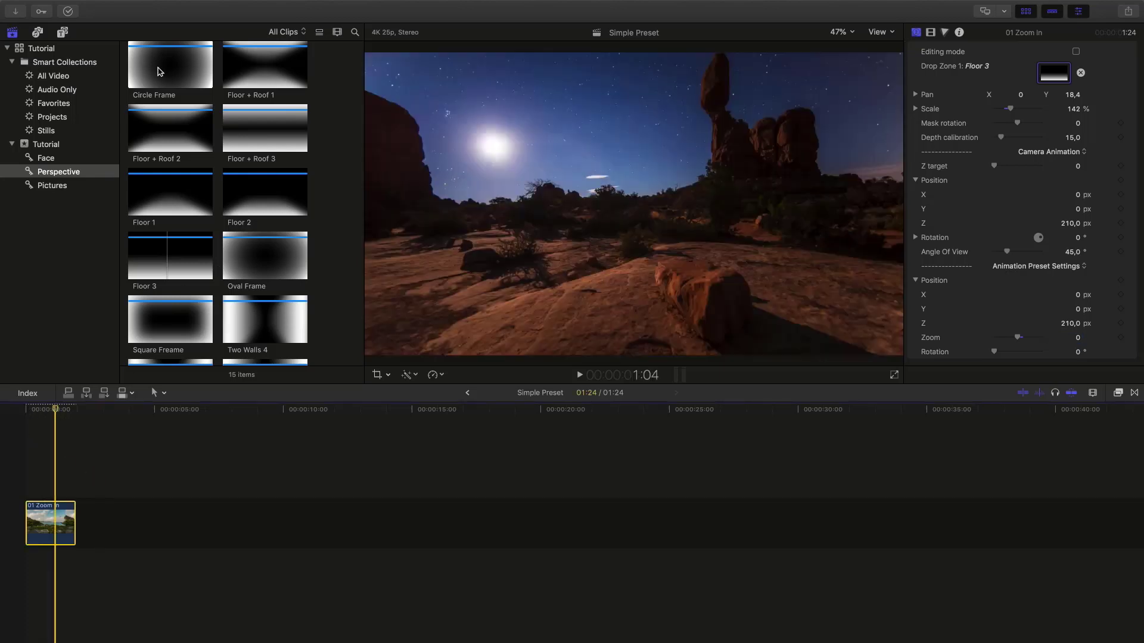
left_click(241, 6)
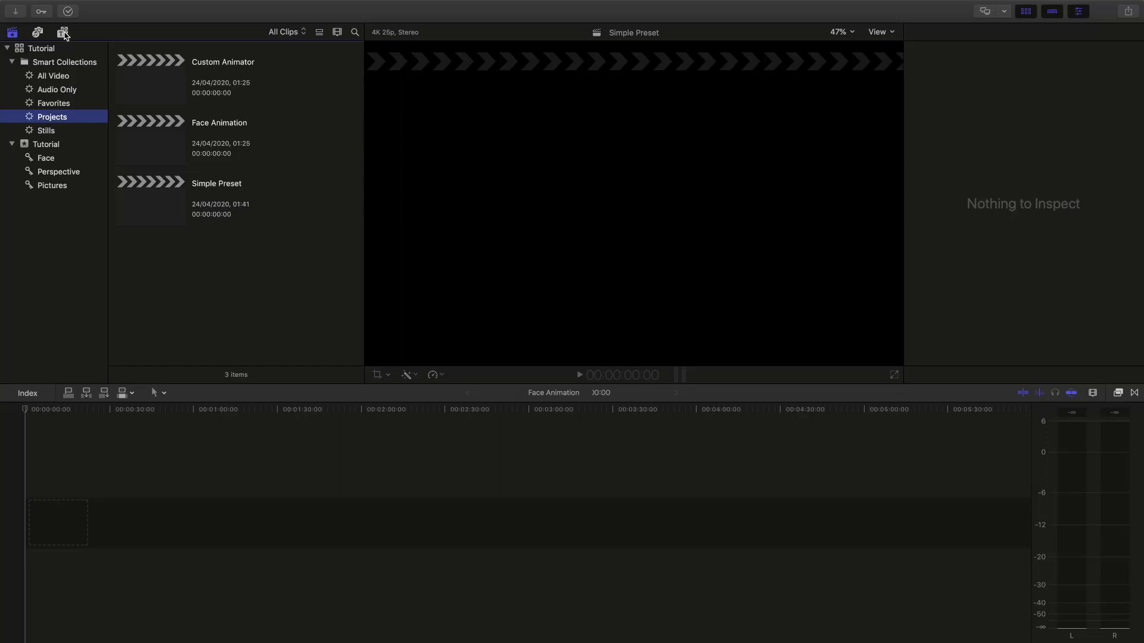
Step: Browse the 3D Photo Animator generators and preview the Parallax presets for the face animation
left_click(63, 32)
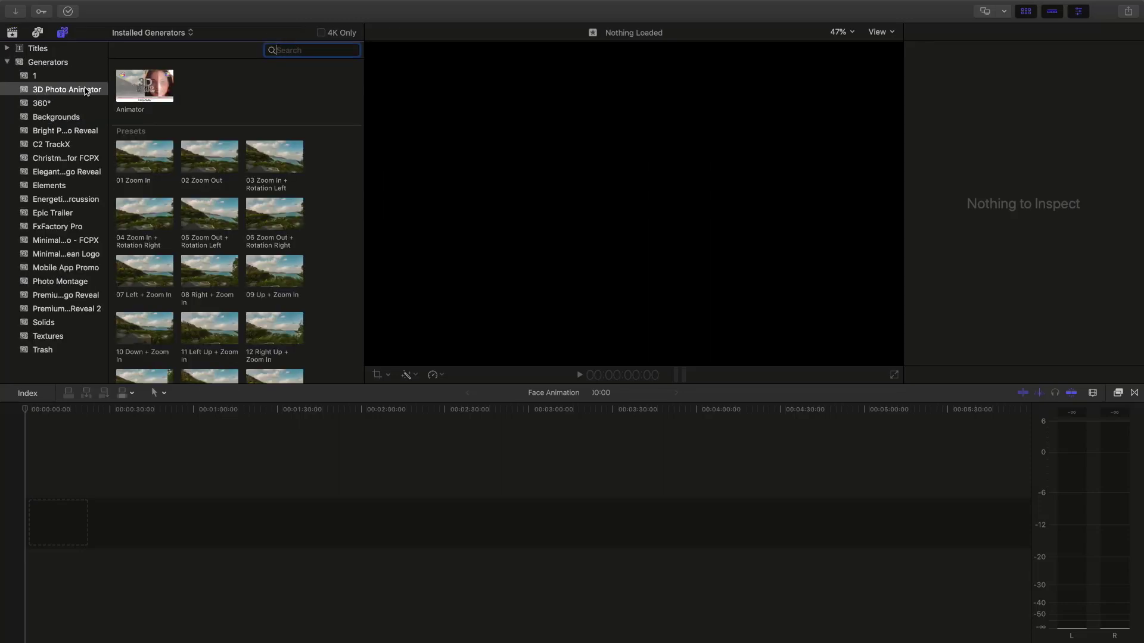
left_click(162, 179)
scroll(317, 308, "down", 10)
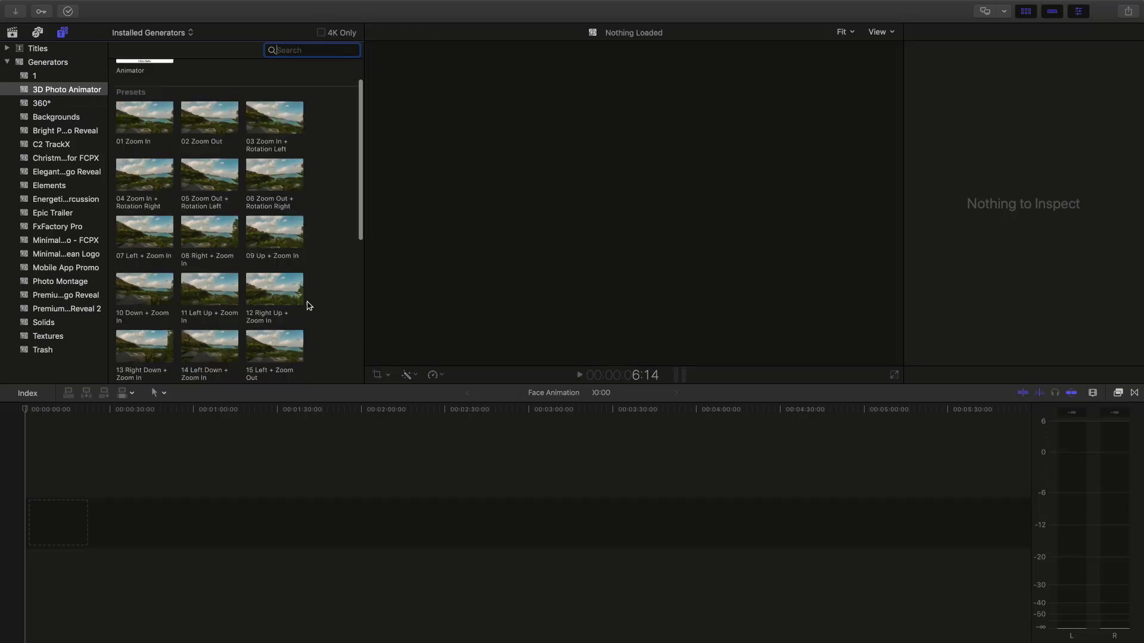
left_click(275, 291)
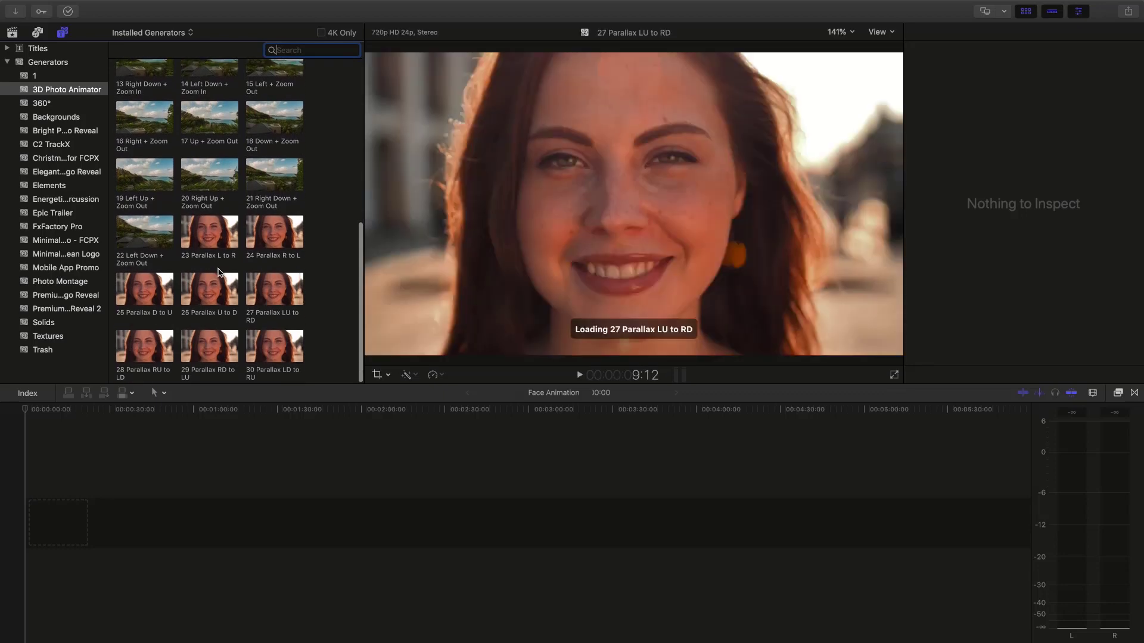
key("Left")
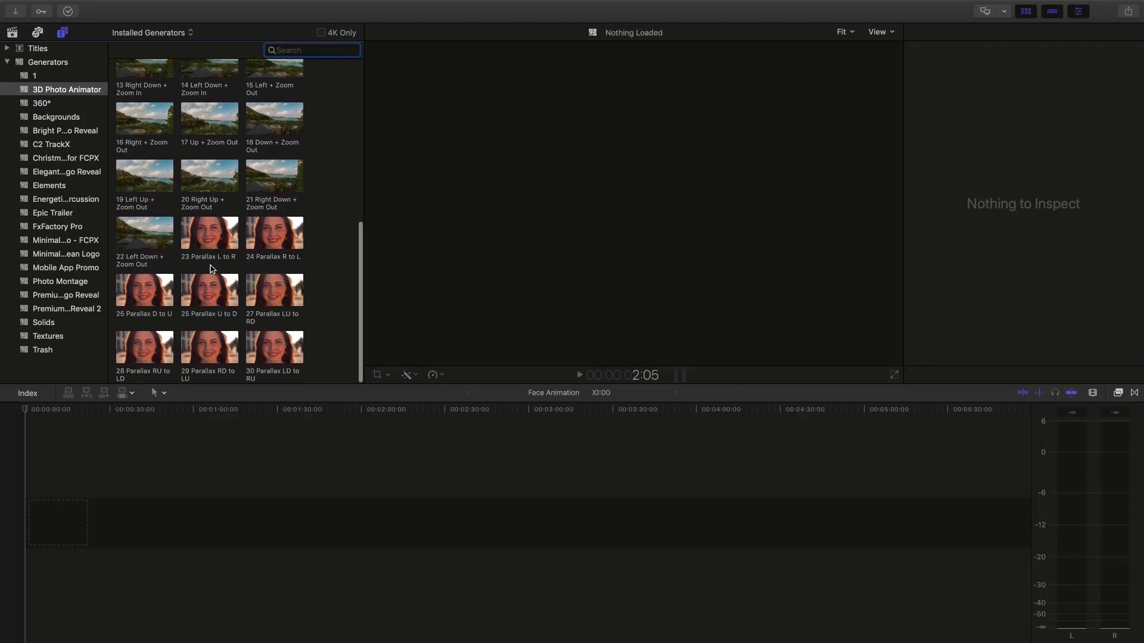
left_click(282, 242)
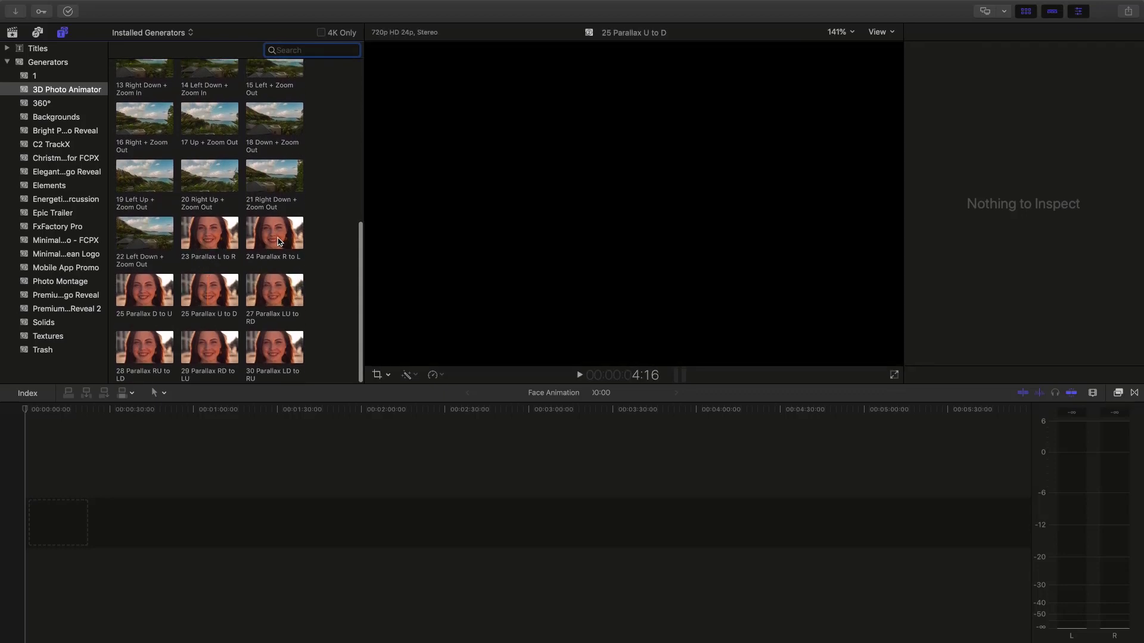
left_click(278, 349)
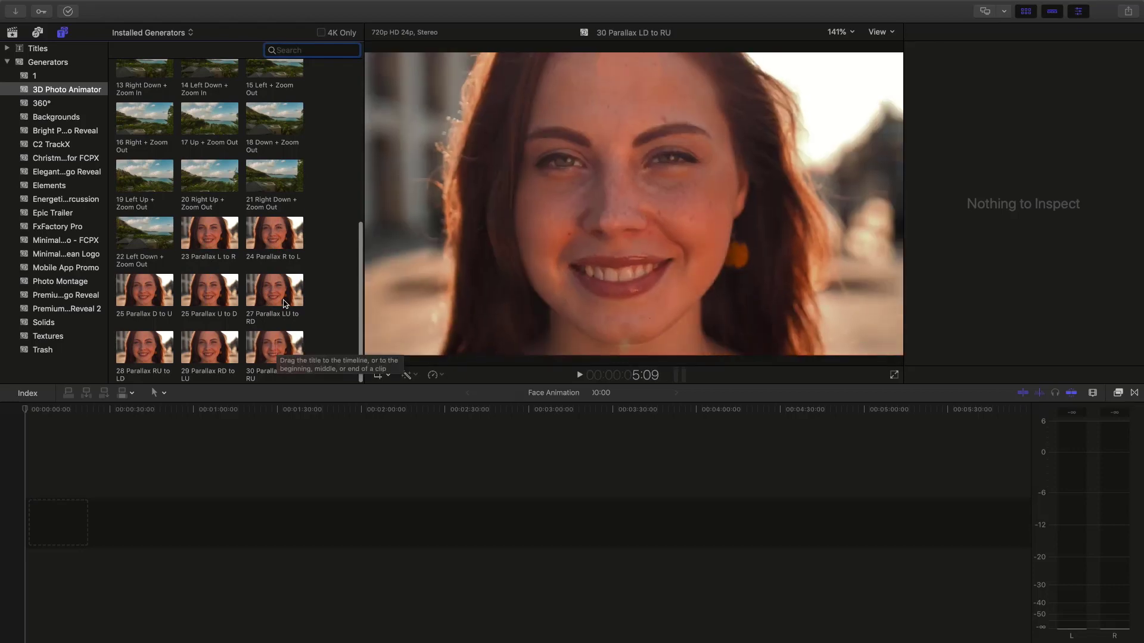
left_click(269, 245)
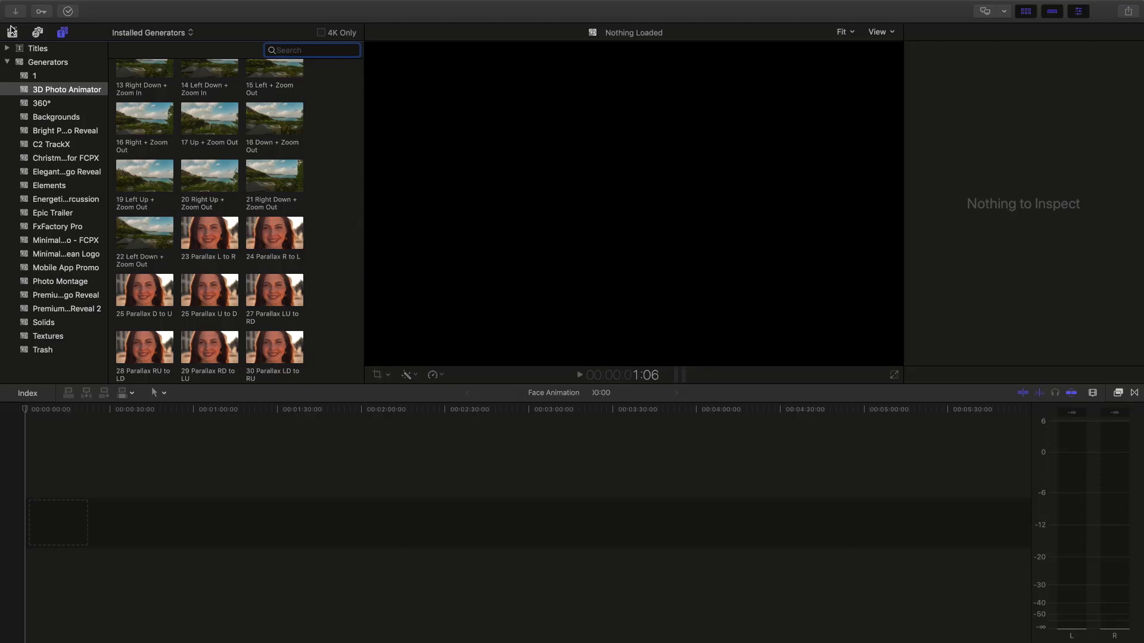
left_click(12, 33)
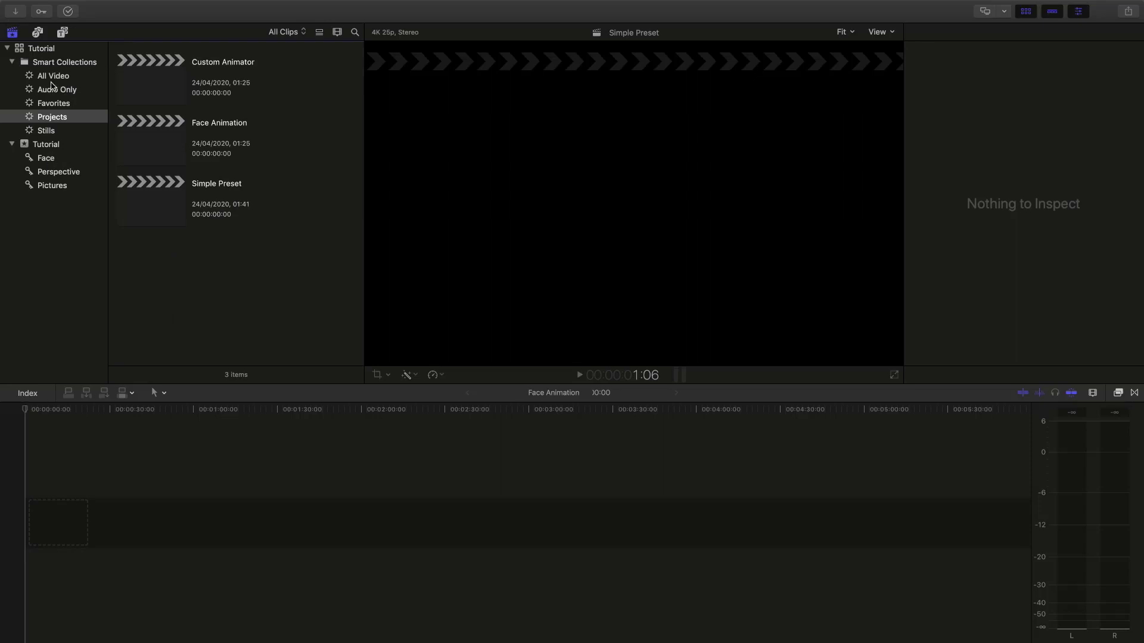
left_click(63, 32)
scroll(283, 352, "down", 5)
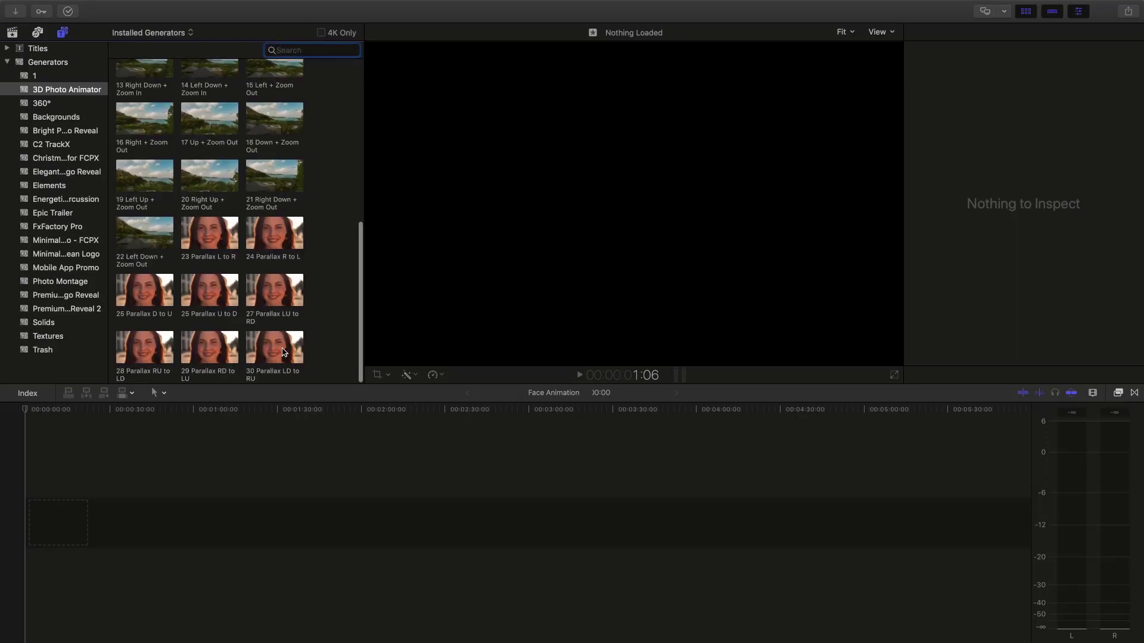
left_click(277, 357)
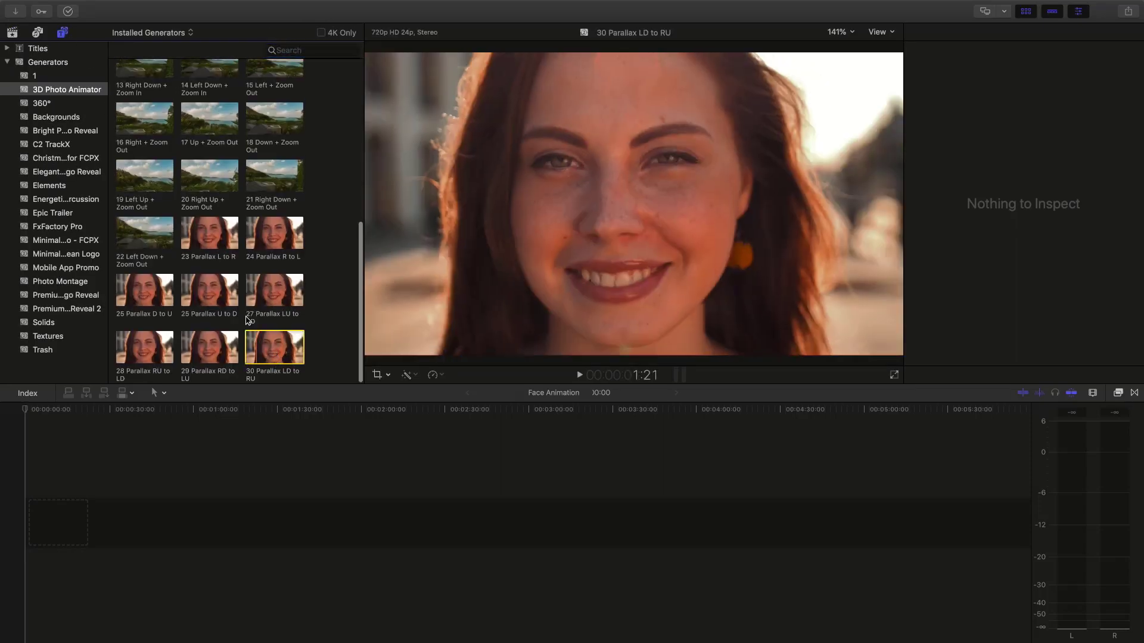
Step: Add the 23 Parallax L to R preset at the start of the empty Face Animation timeline and select the clip
left_click(202, 236)
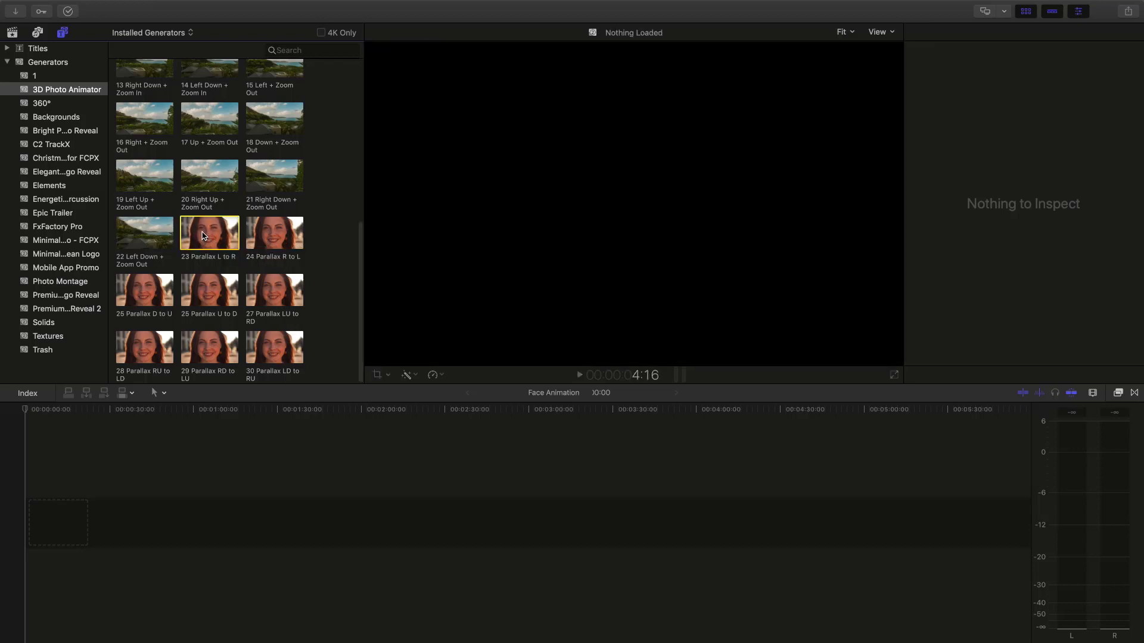
left_click_drag(212, 230, 28, 511)
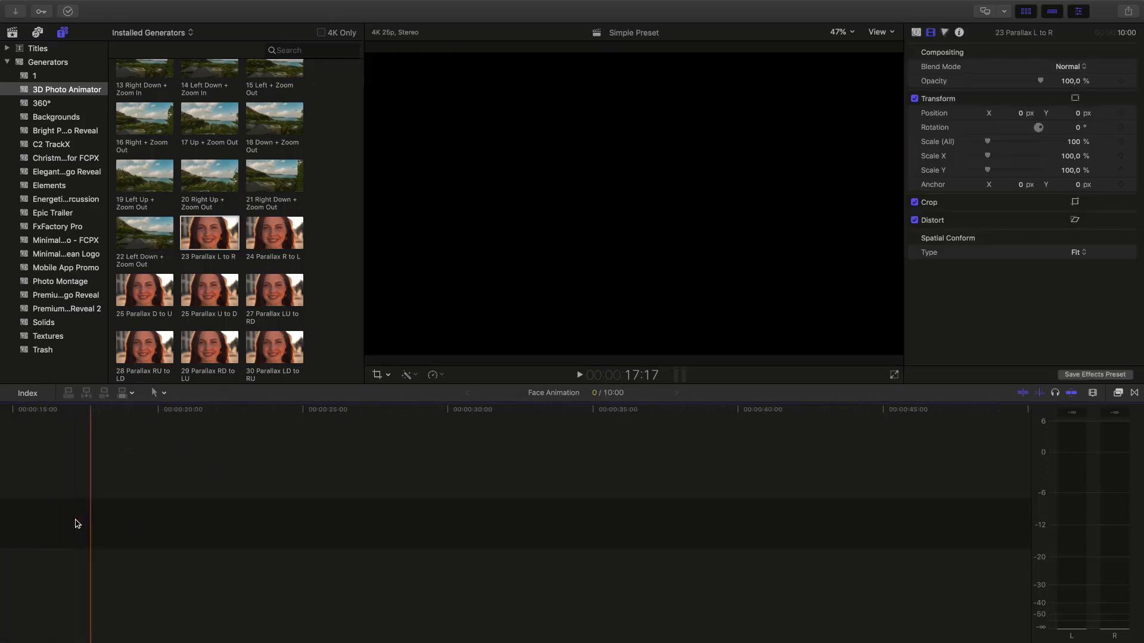
key("super+equal")
key("super+equal")
key("super+equal")
left_click(140, 486)
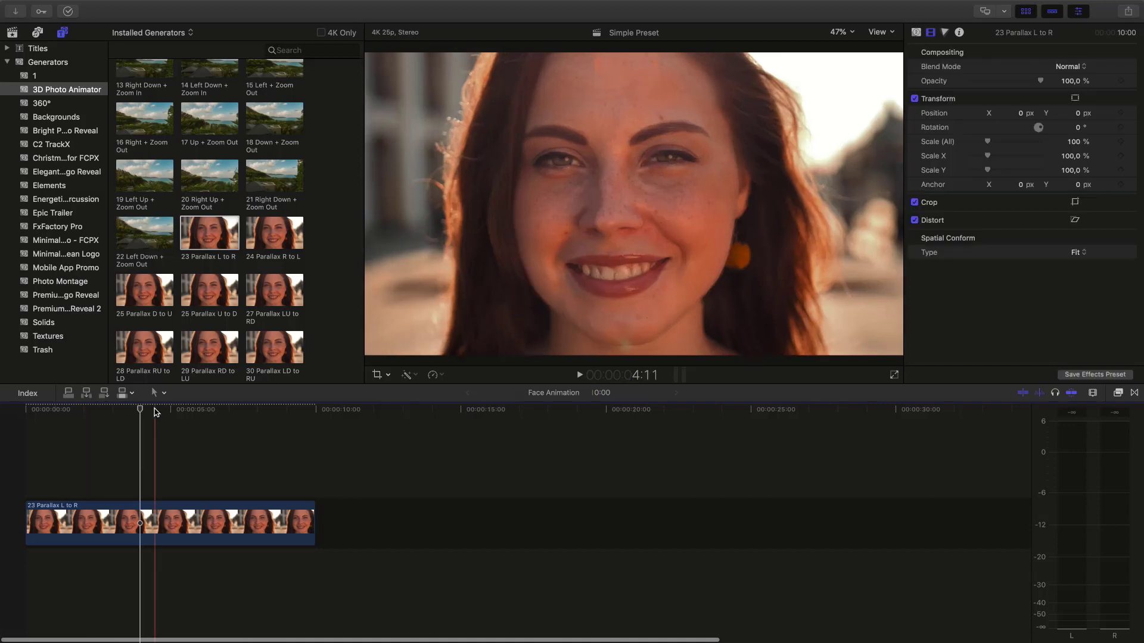
left_click(154, 522)
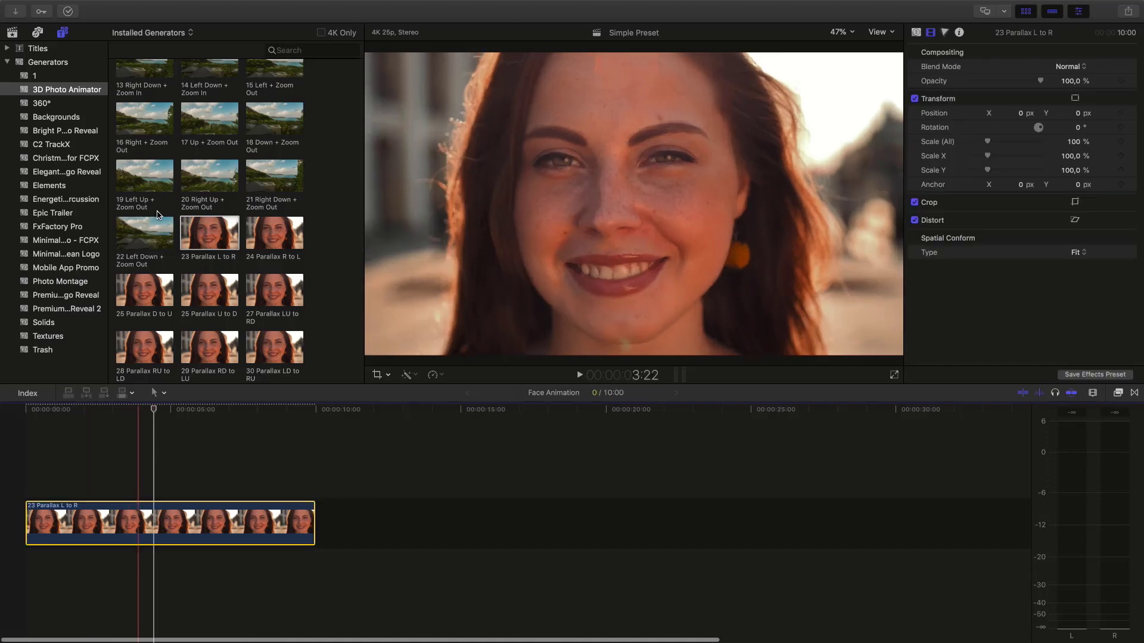
Step: Show the Pictures collection and trim the end of the 23 Parallax L to R clip to a duration of 1:24, with the playhead at 1:03
left_click(12, 33)
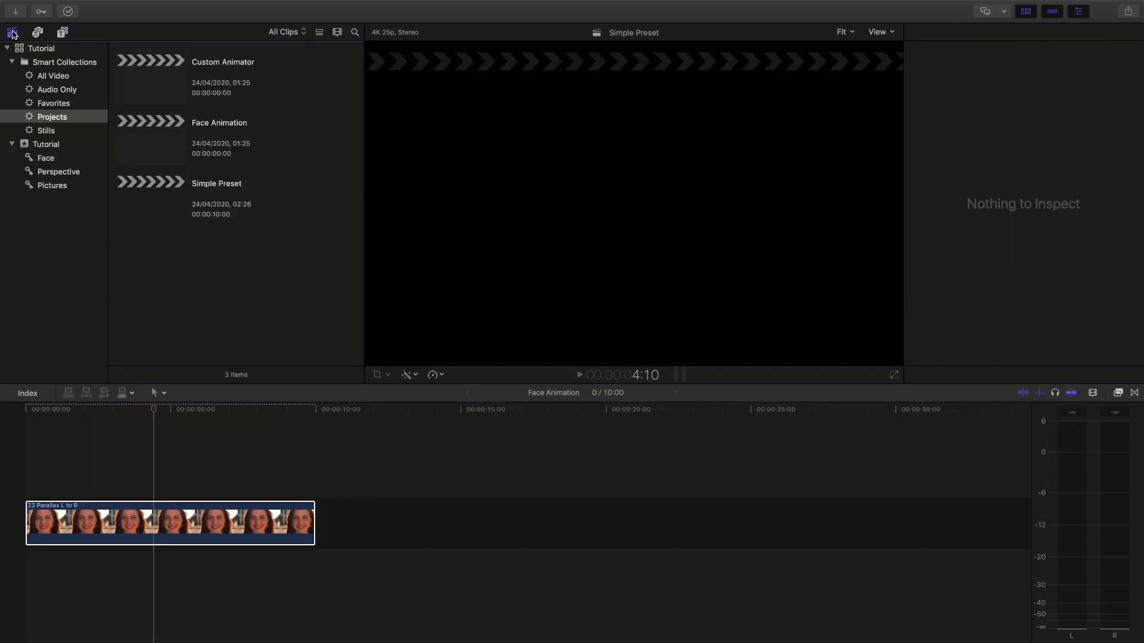
left_click(50, 185)
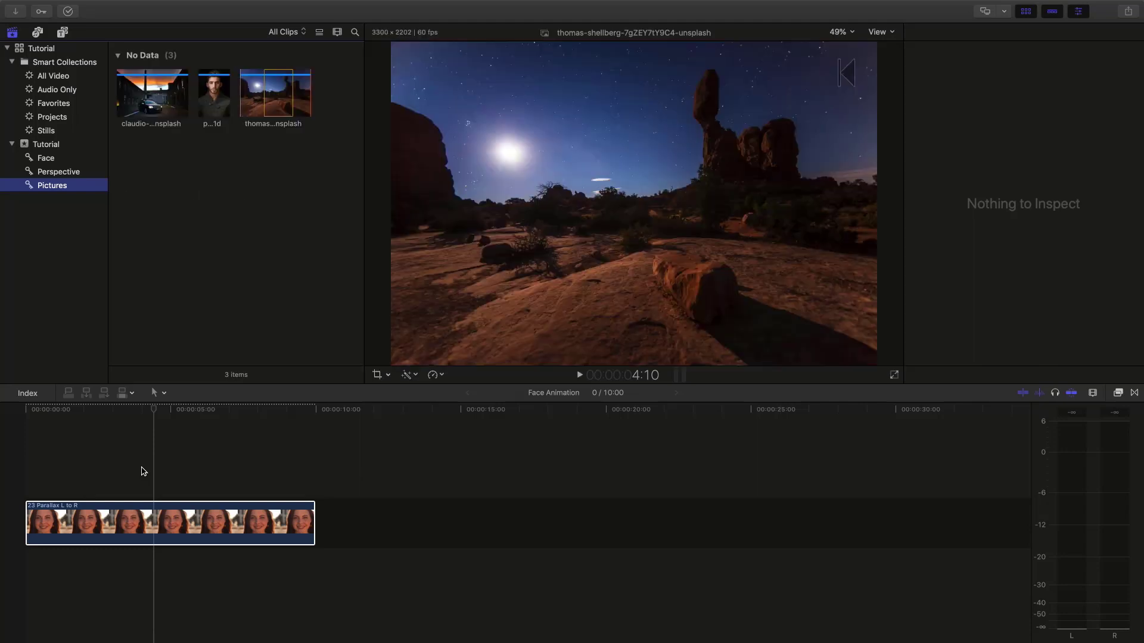
left_click(146, 523)
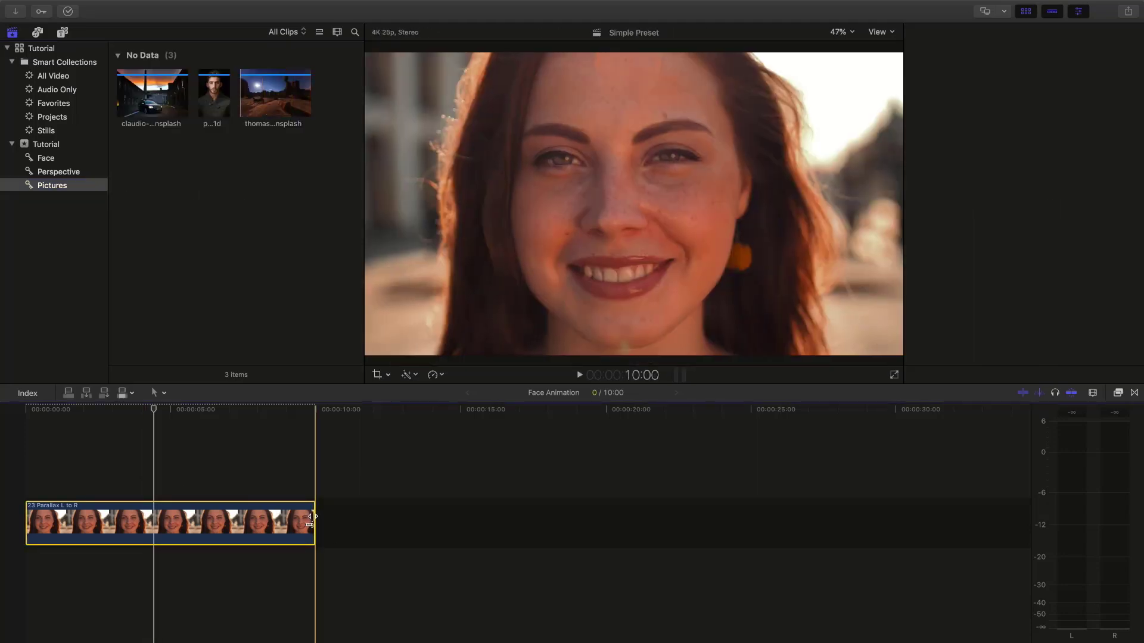
left_click_drag(316, 521, 80, 527)
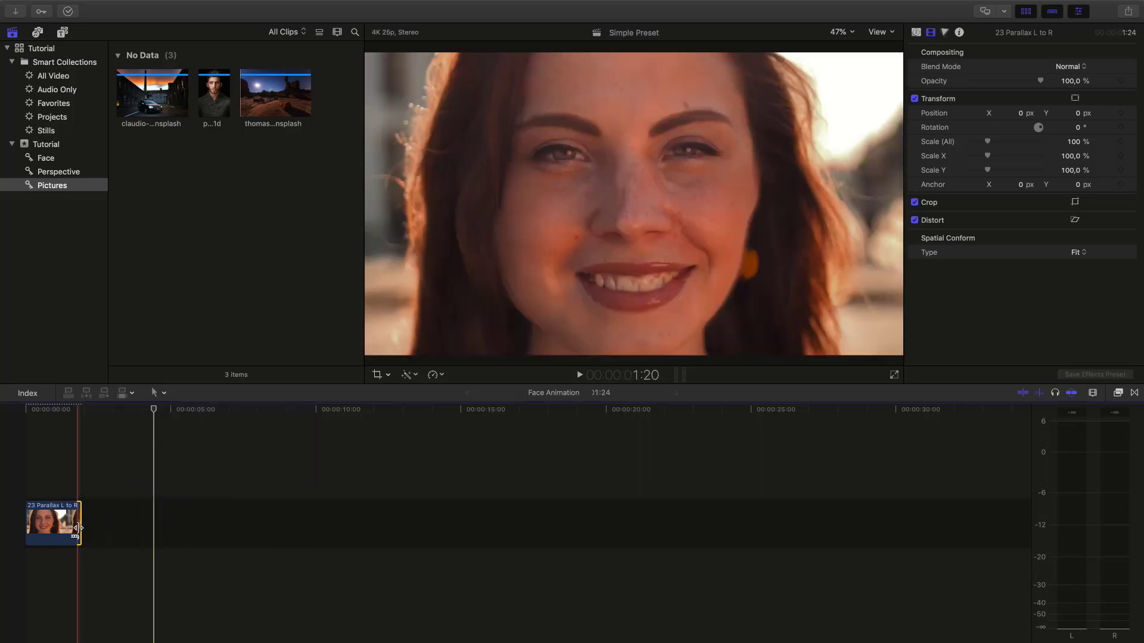
left_click(59, 411)
left_click(60, 516)
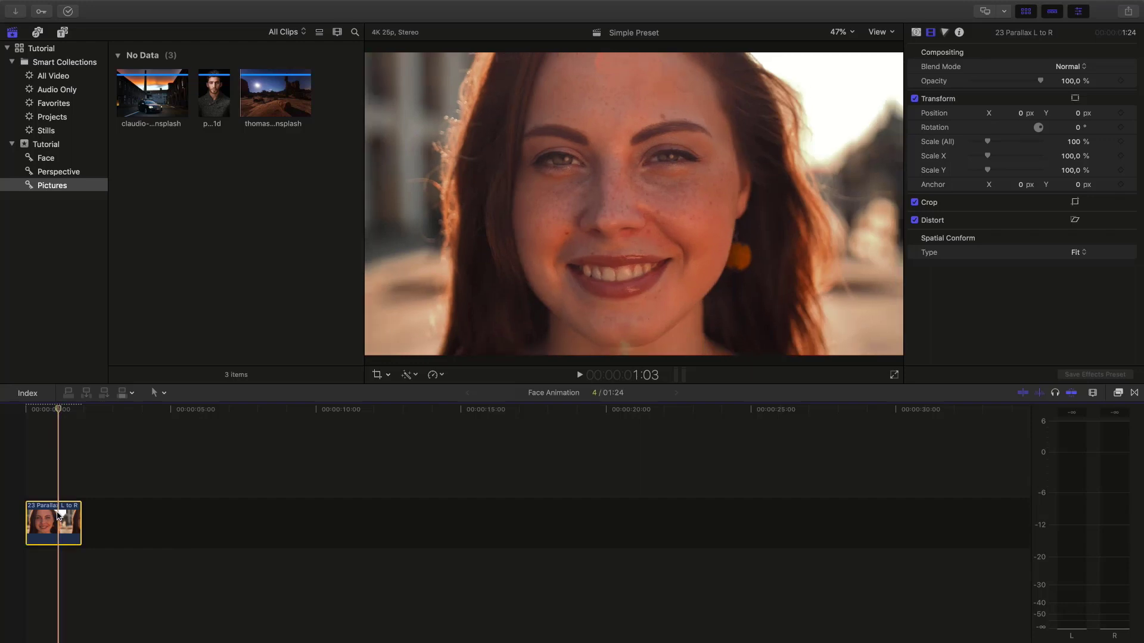
Step: Load the man's portrait into the clip's image Drop Zone and set its Pan Y to -40.4 so the face is framed
left_click(917, 32)
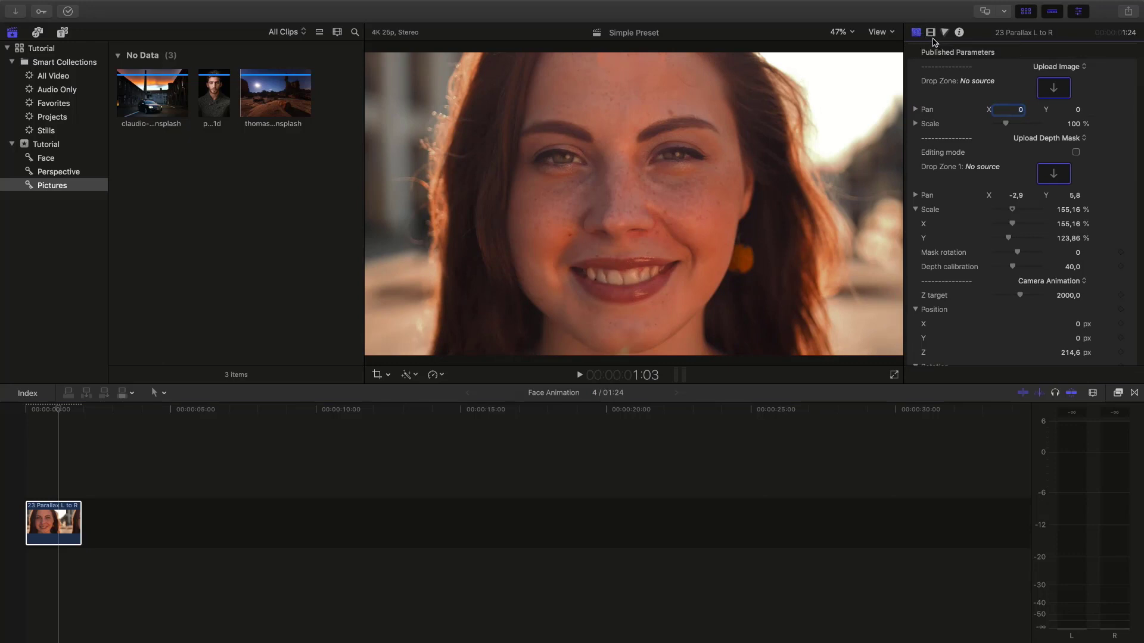
left_click(1054, 90)
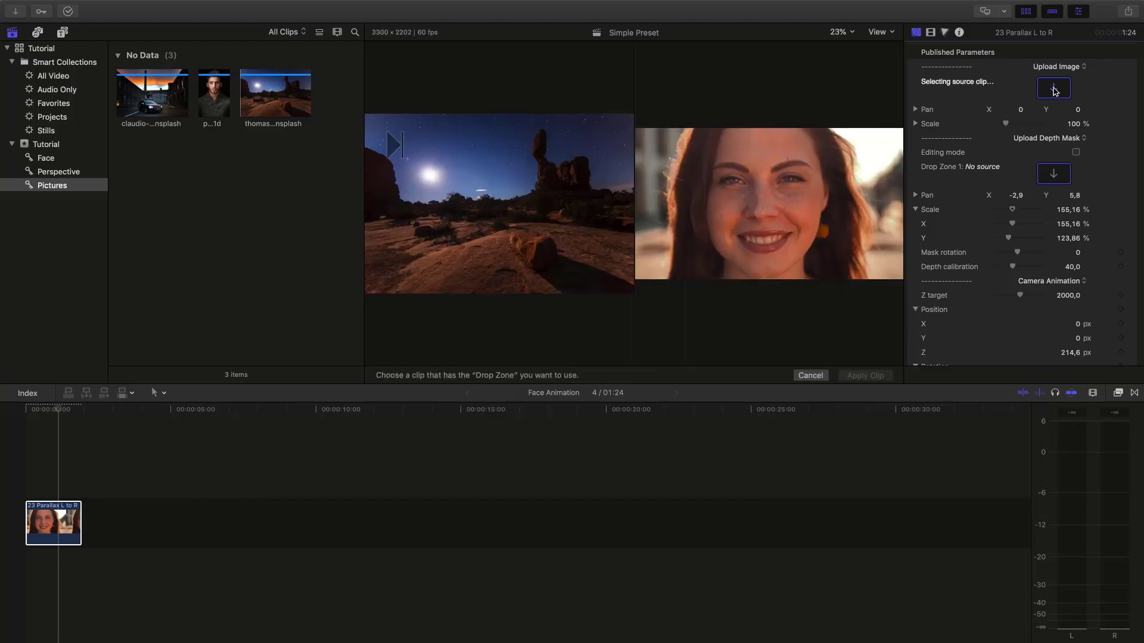
left_click(213, 87)
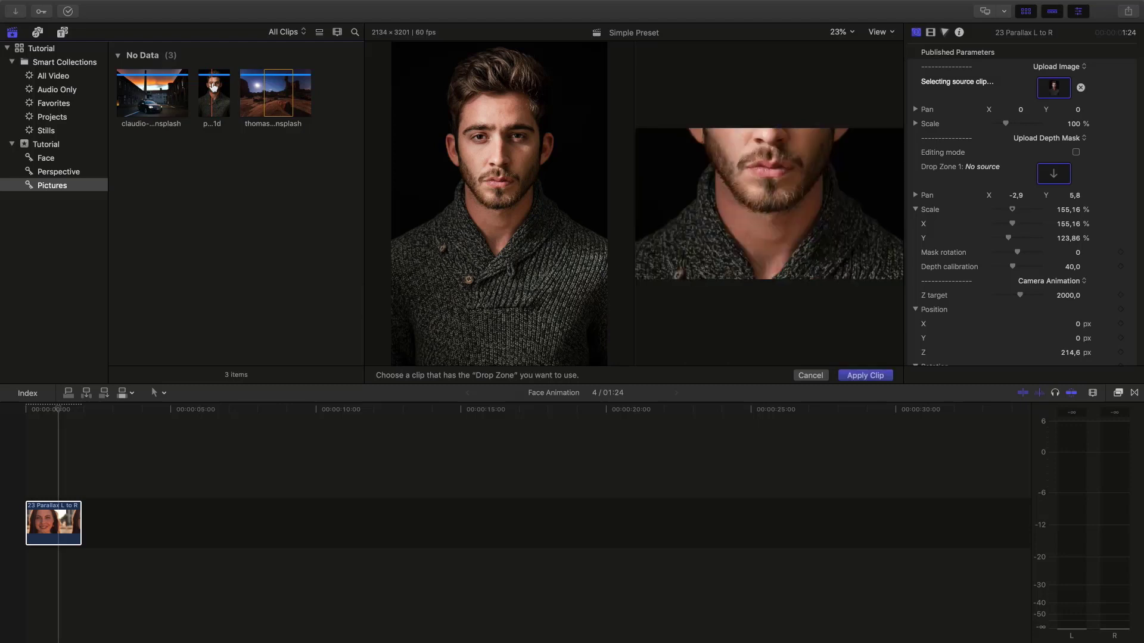
left_click(880, 376)
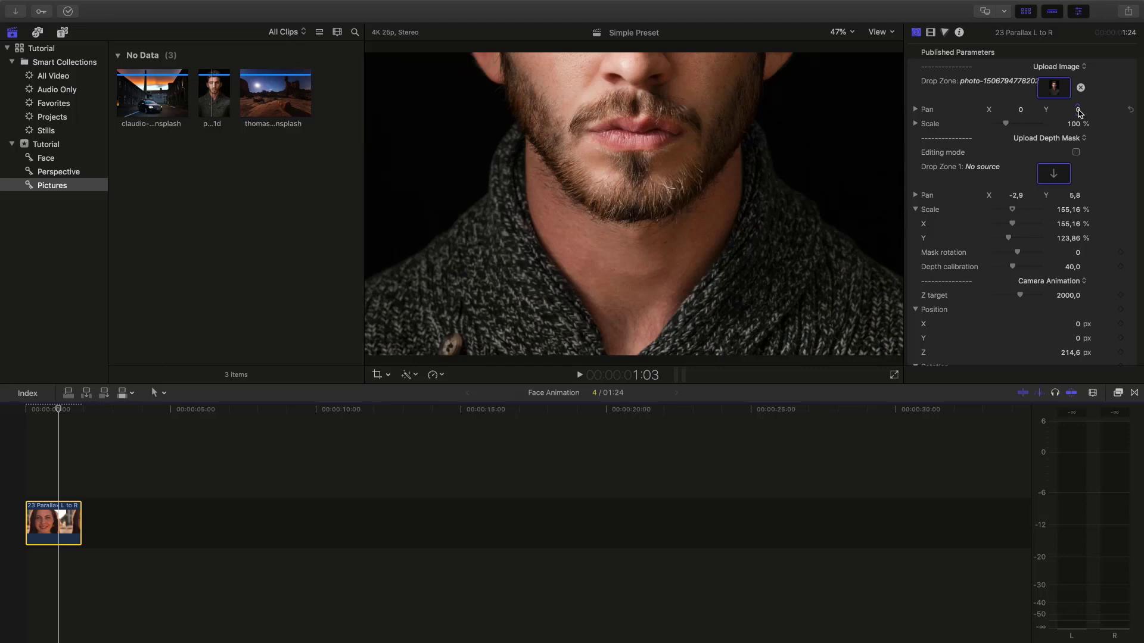
left_click_drag(1075, 110, 1075, 109)
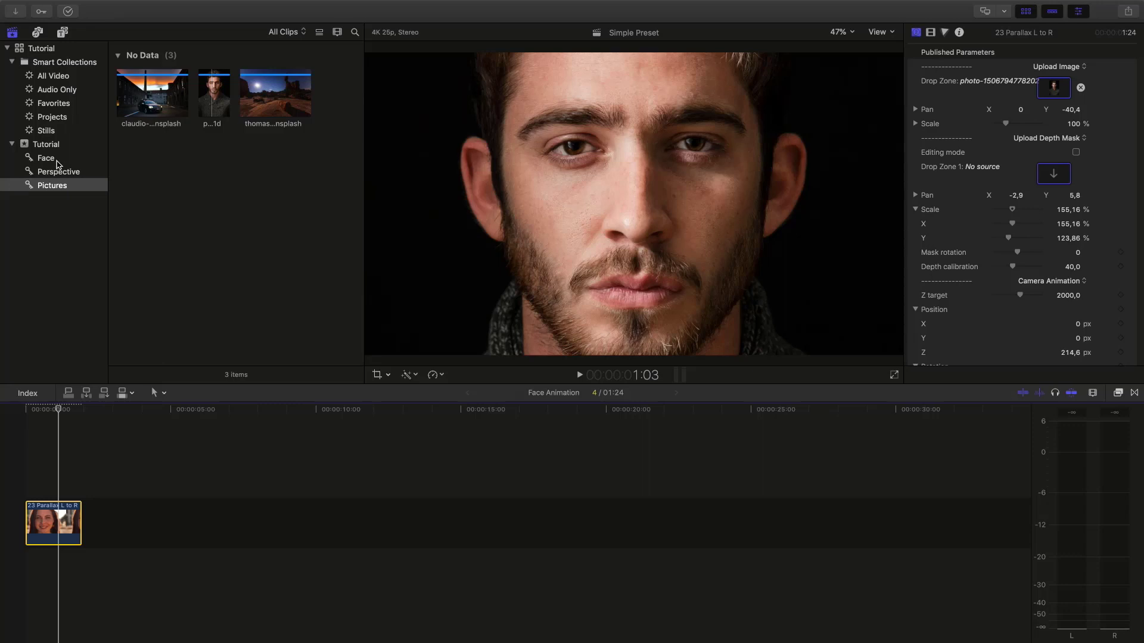
Step: Browse the depth masks in the Face collection and select the _Front mask
left_click(46, 158)
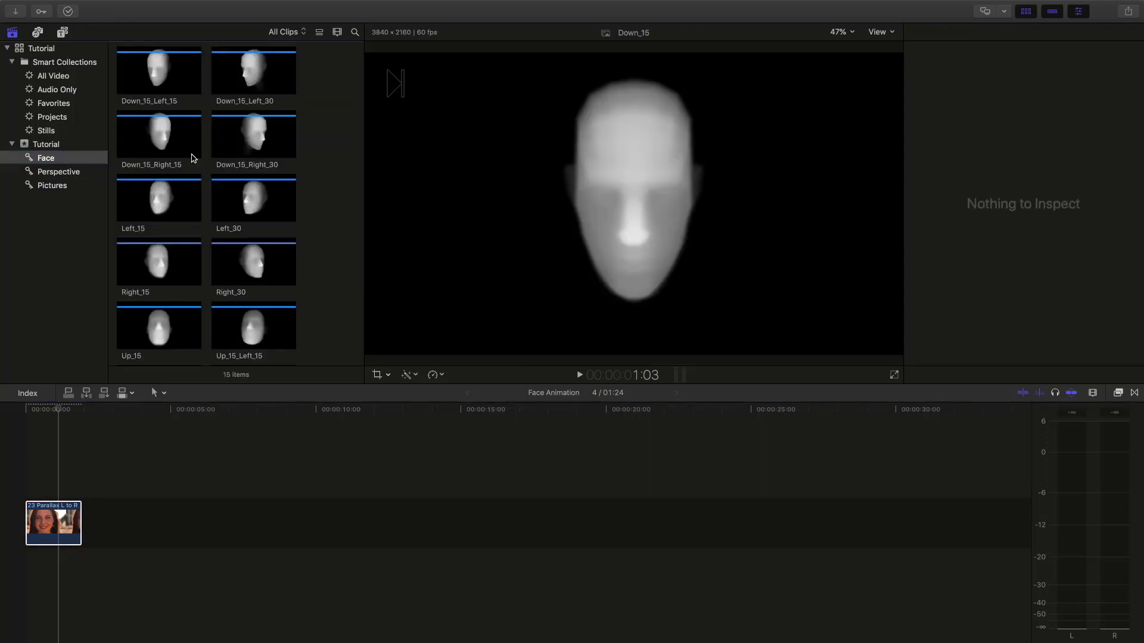
scroll(199, 161, "up", 1)
scroll(198, 161, "up", 3)
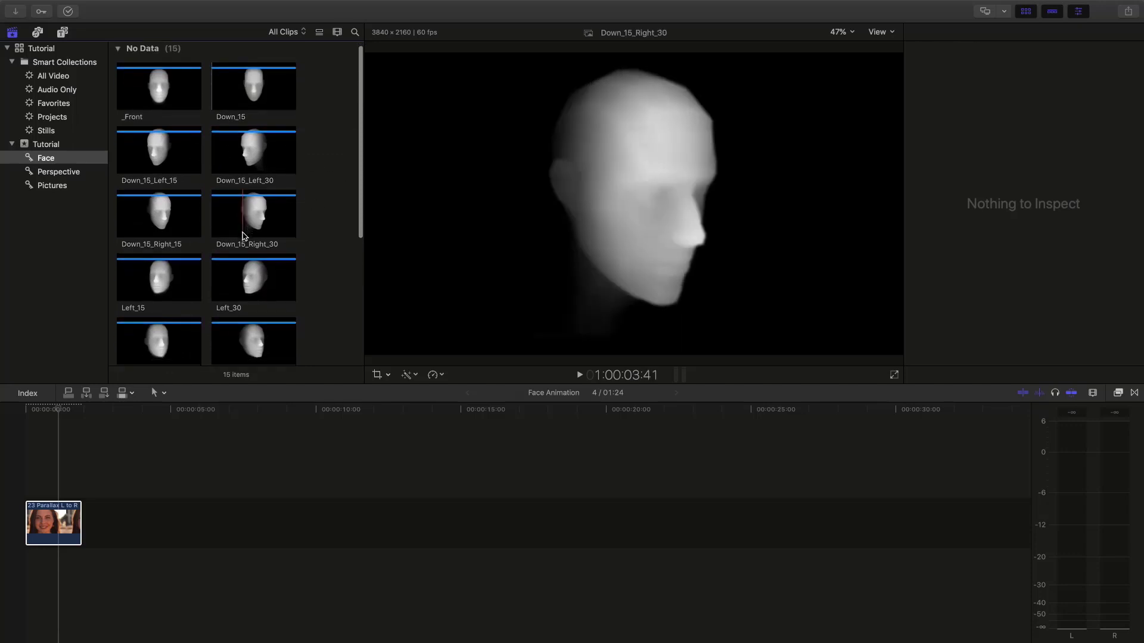
scroll(244, 236, "down", 4)
left_click_drag(251, 217, 285, 216)
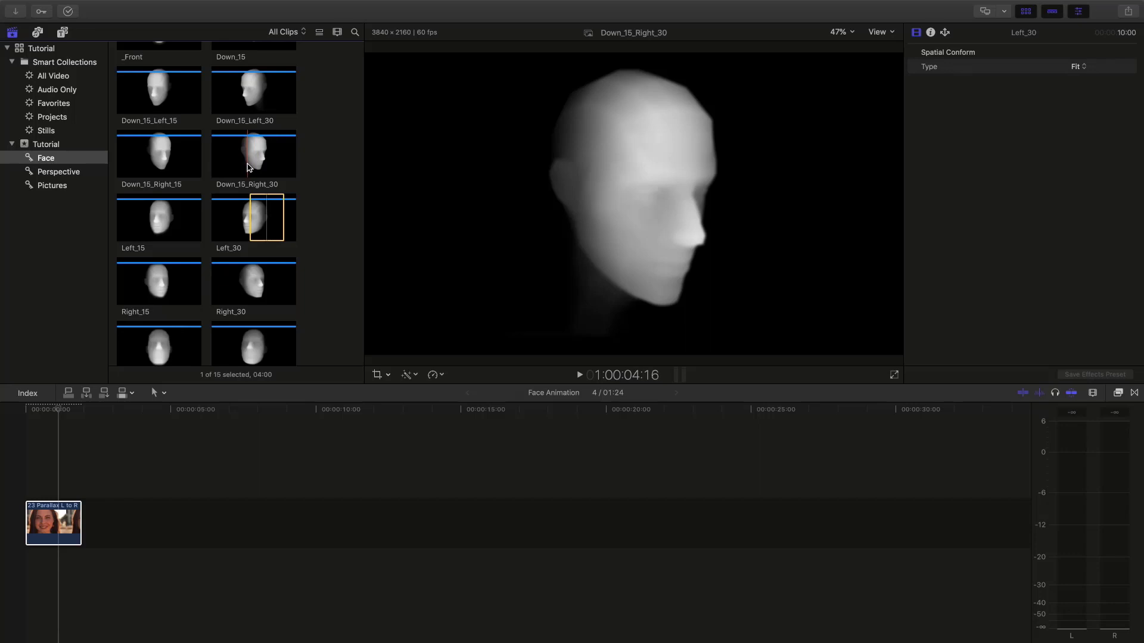
scroll(248, 166, "up", 3)
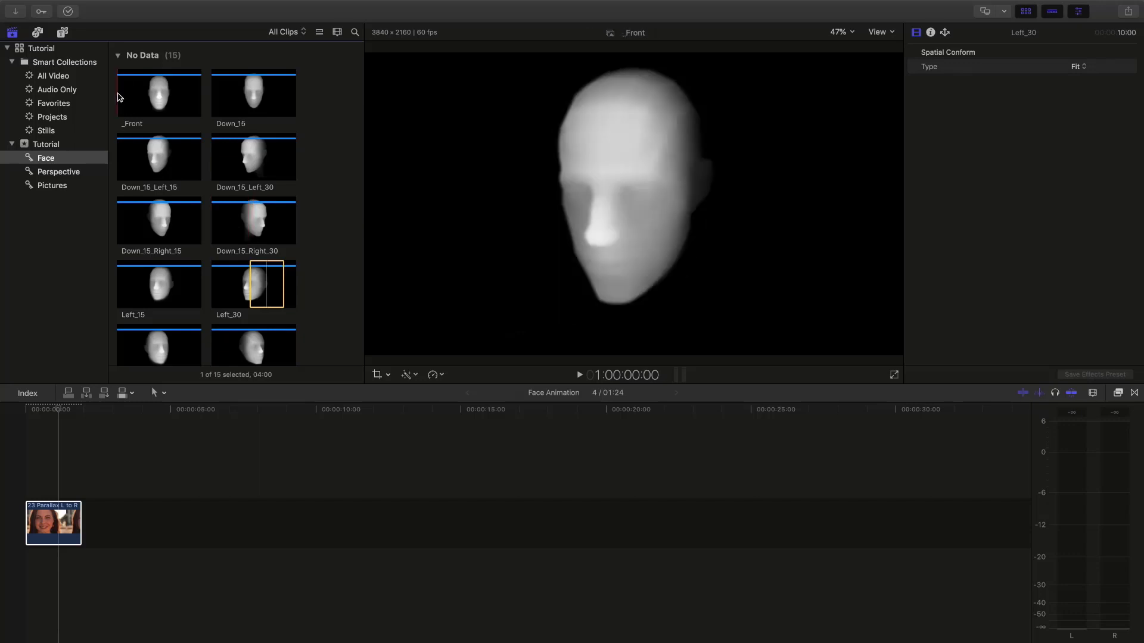
left_click(155, 104)
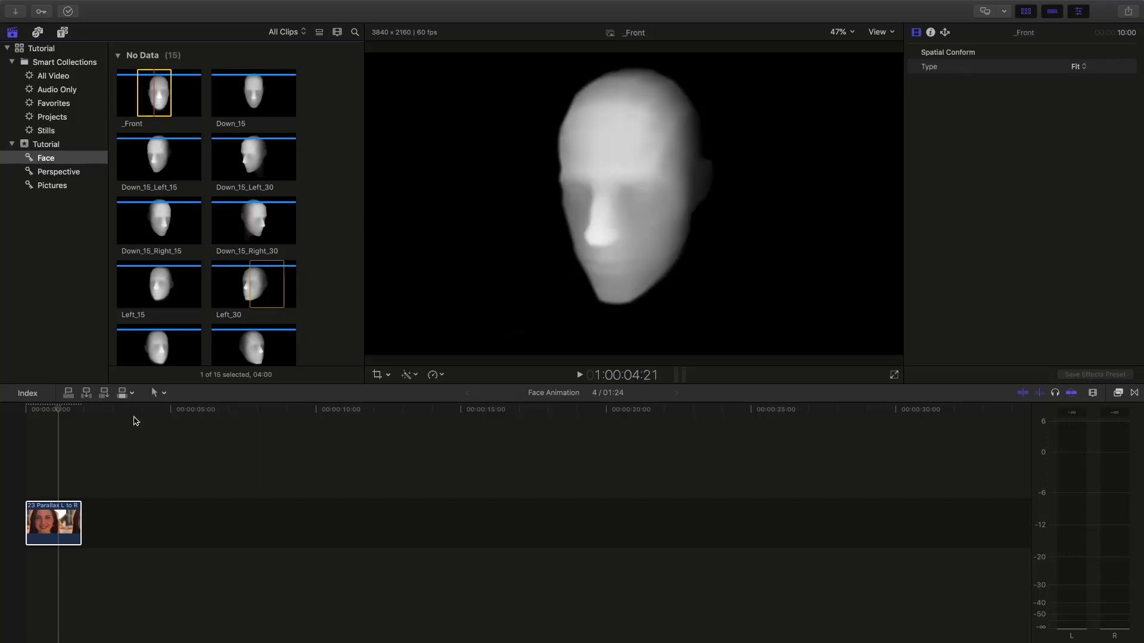
Step: Apply the _Front mask to Drop Zone 1 of the 23 Parallax L to R clip
left_click(53, 517)
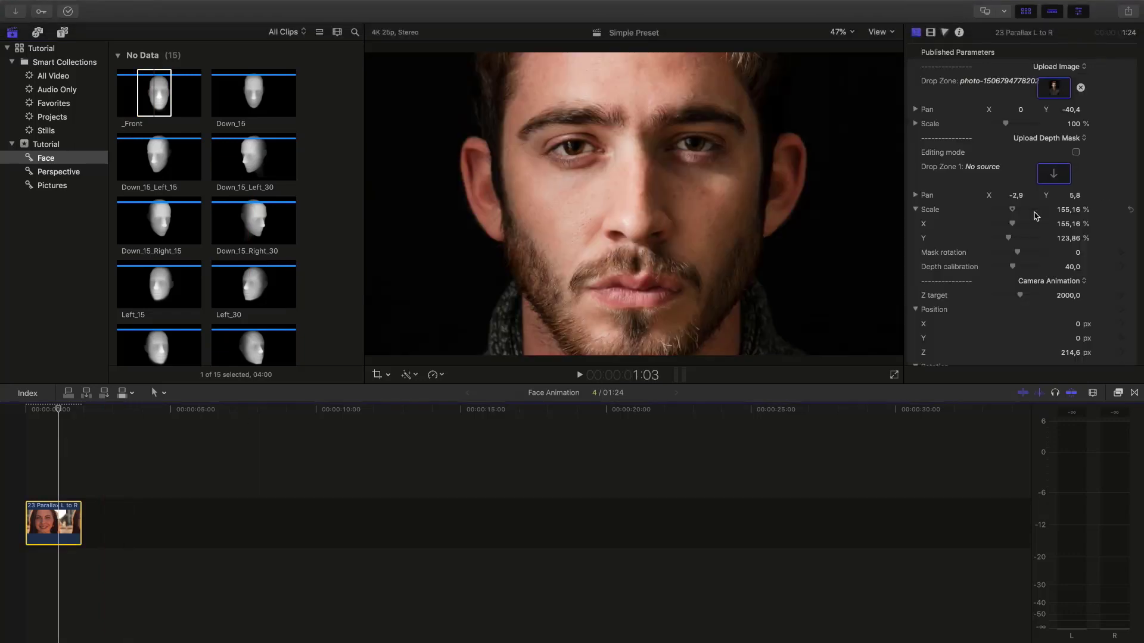
left_click(1059, 173)
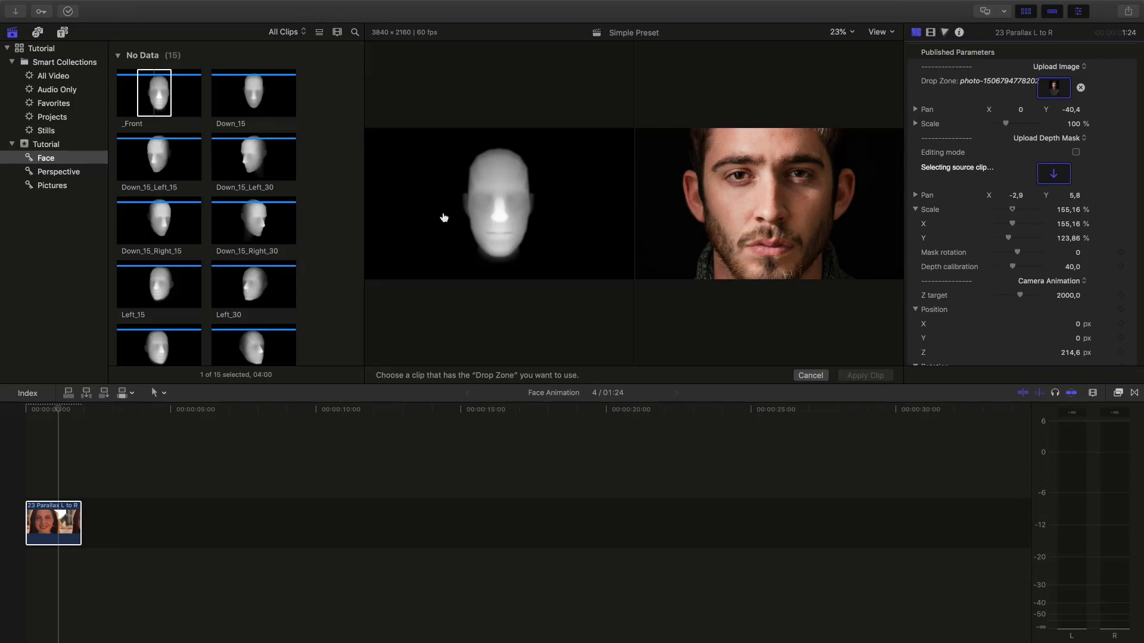
left_click(161, 91)
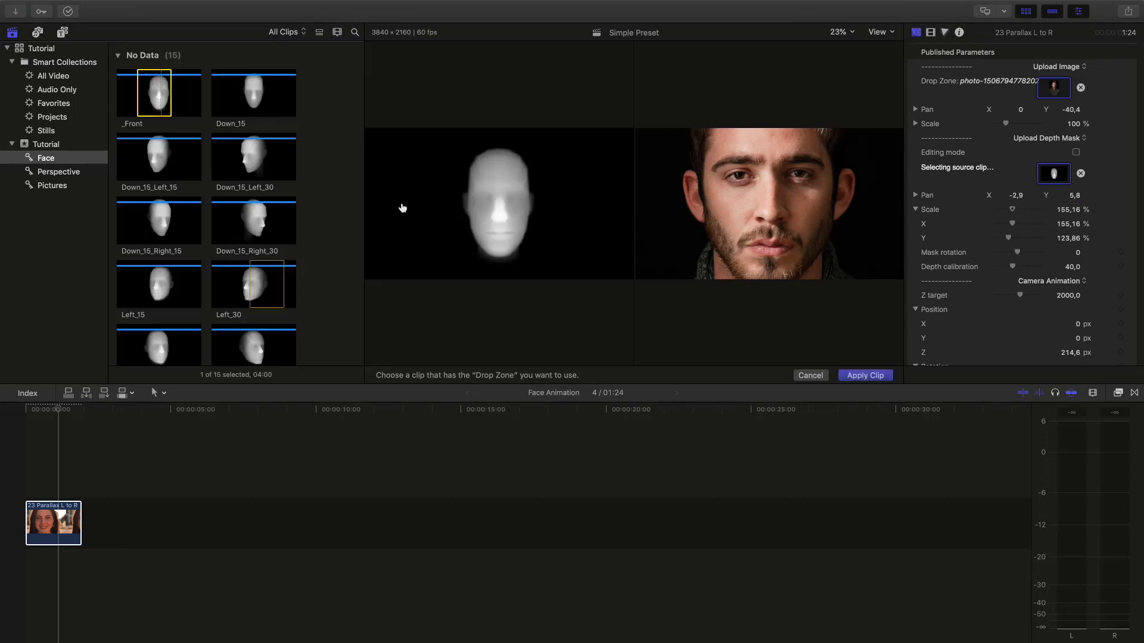
left_click(871, 375)
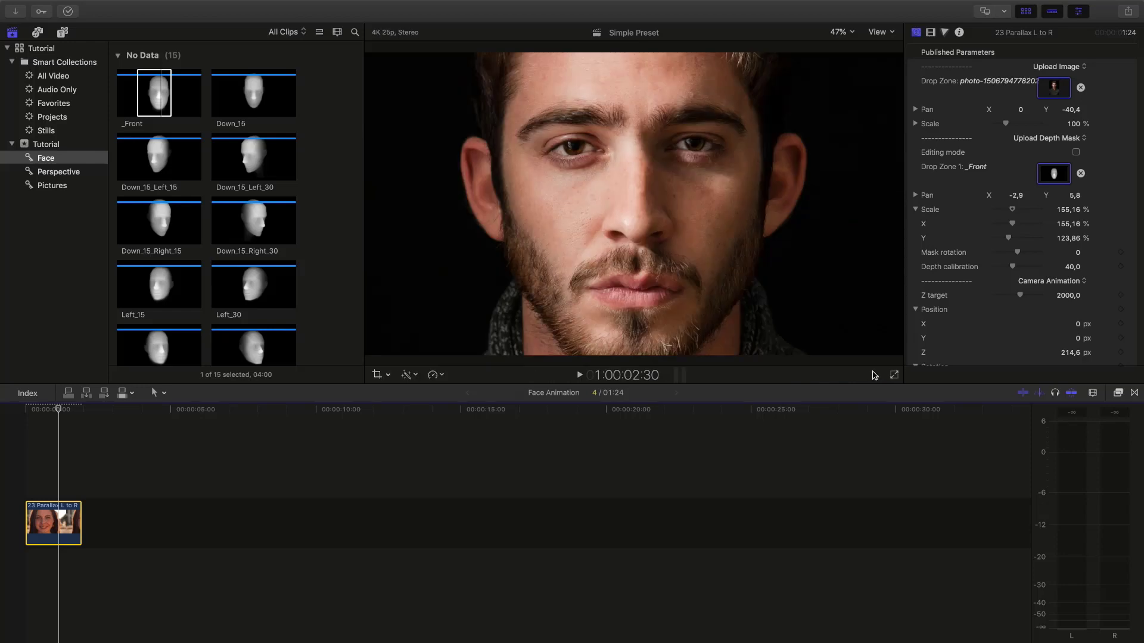
Step: In Editing mode, fit the depth mask to the face with Pan X -0.8, Scale X 180.04% and Scale Y 137.96%, and leave Editing mode
left_click(1076, 153)
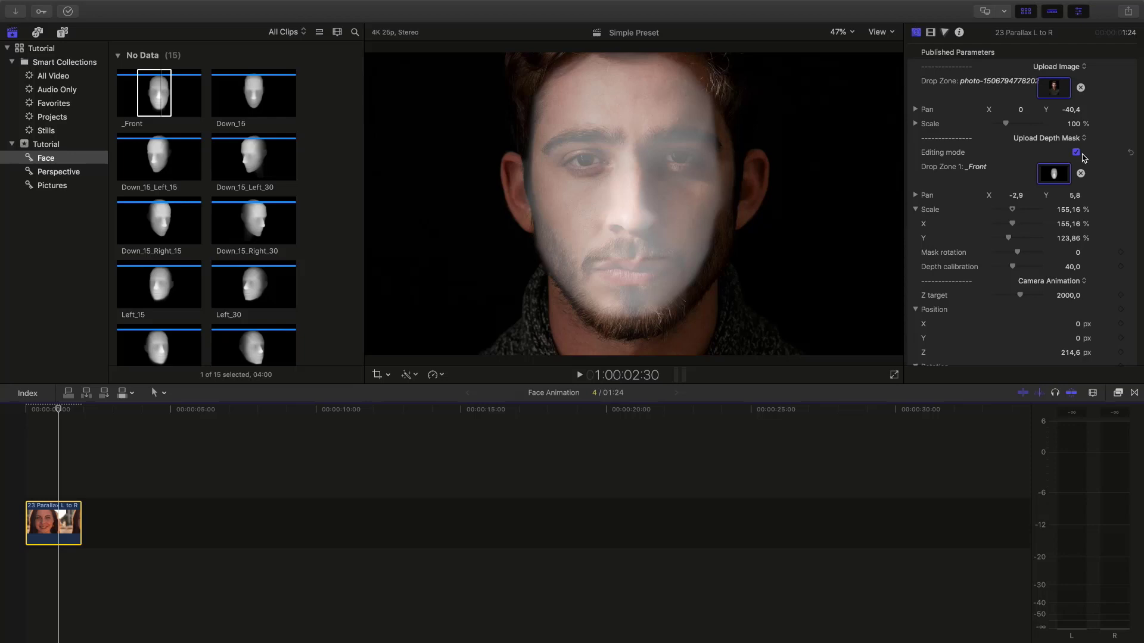
mouse_move(1012, 213)
left_mouse_down()
mouse_move(1011, 238)
mouse_move(1015, 194)
mouse_move(1017, 224)
left_mouse_up()
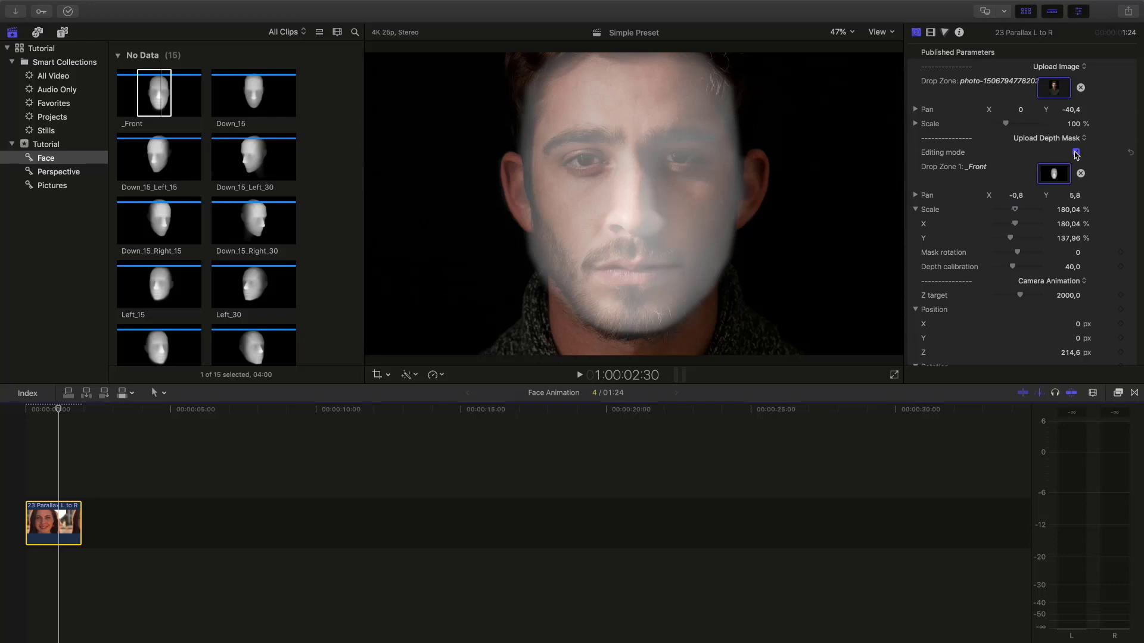
left_click(1076, 153)
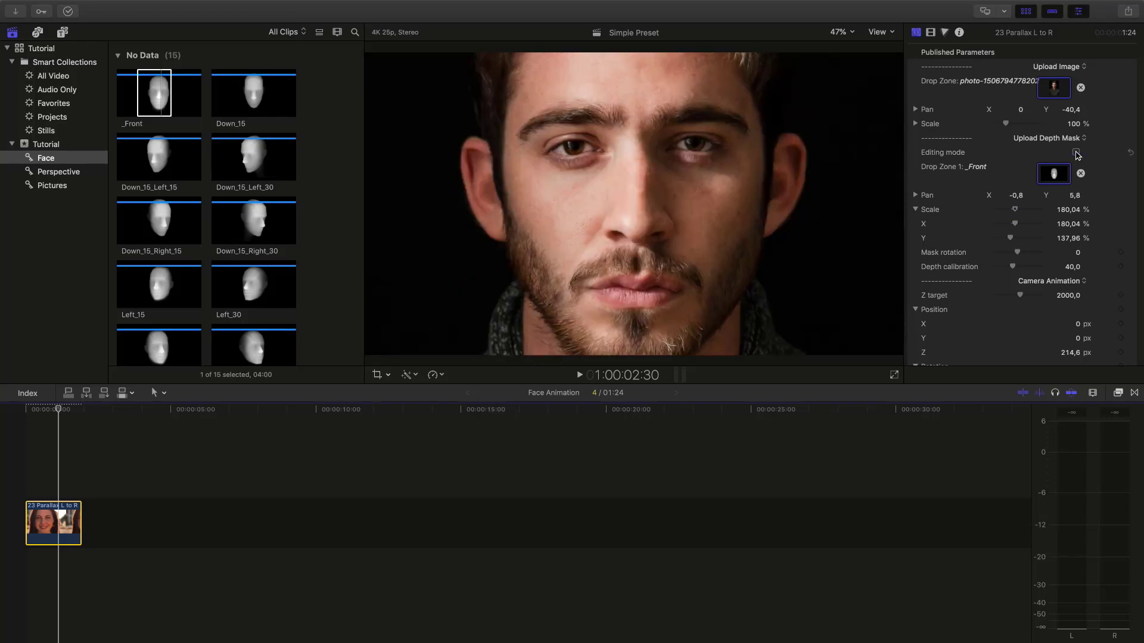
Step: Set the Depth calibration to 58.5 while viewing the first frame of the face clip
left_click(29, 415)
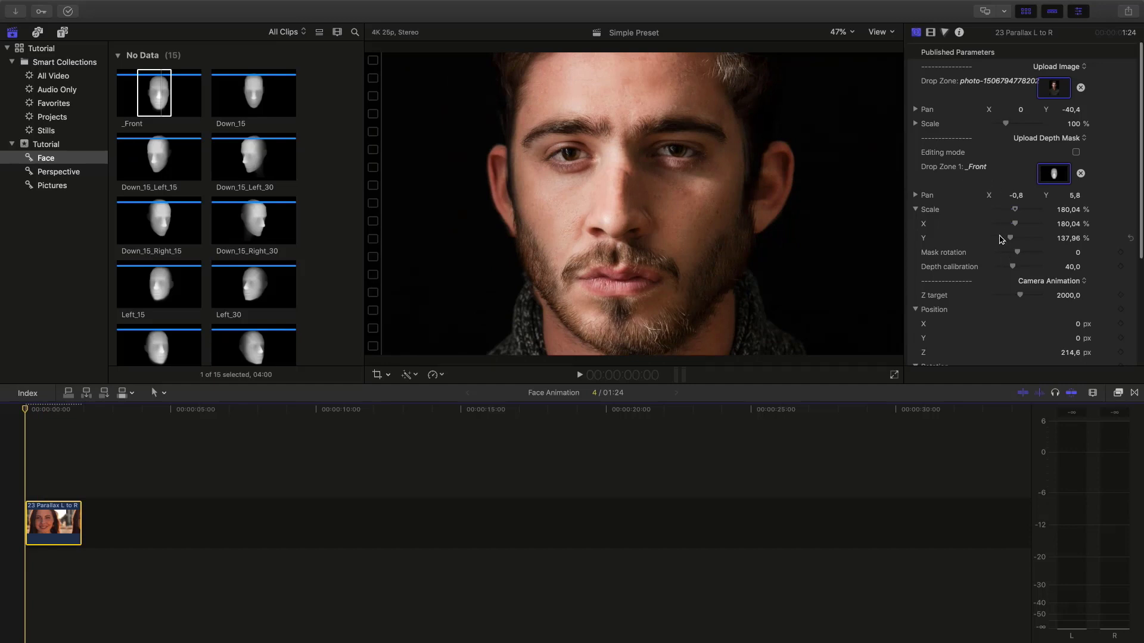
scroll(1001, 238, "down", 2)
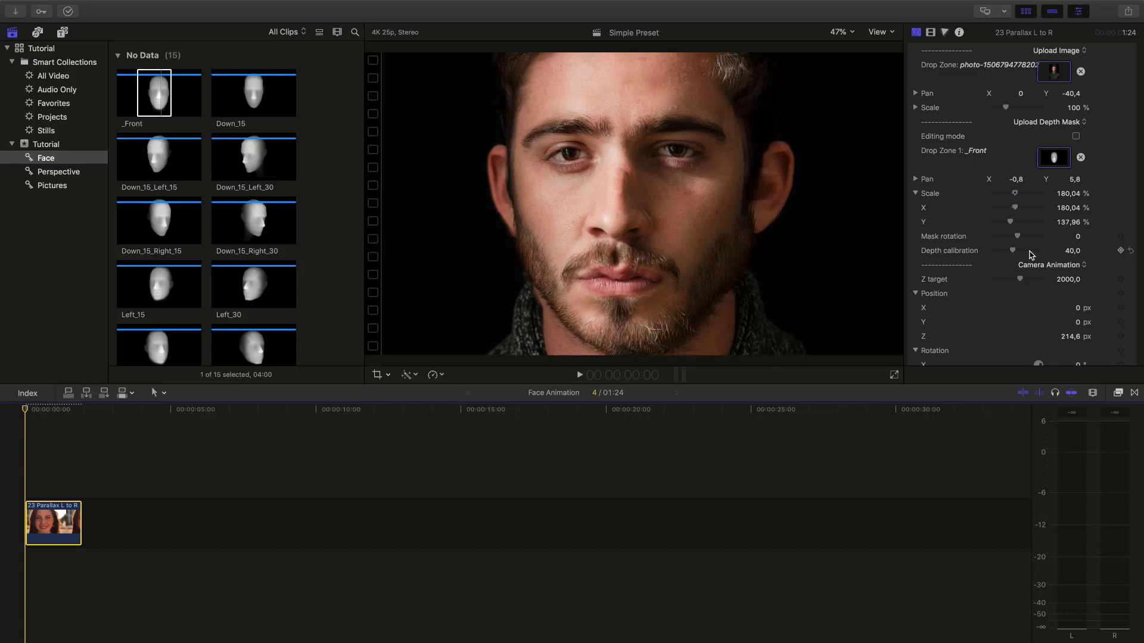
left_click_drag(1031, 254, 998, 255)
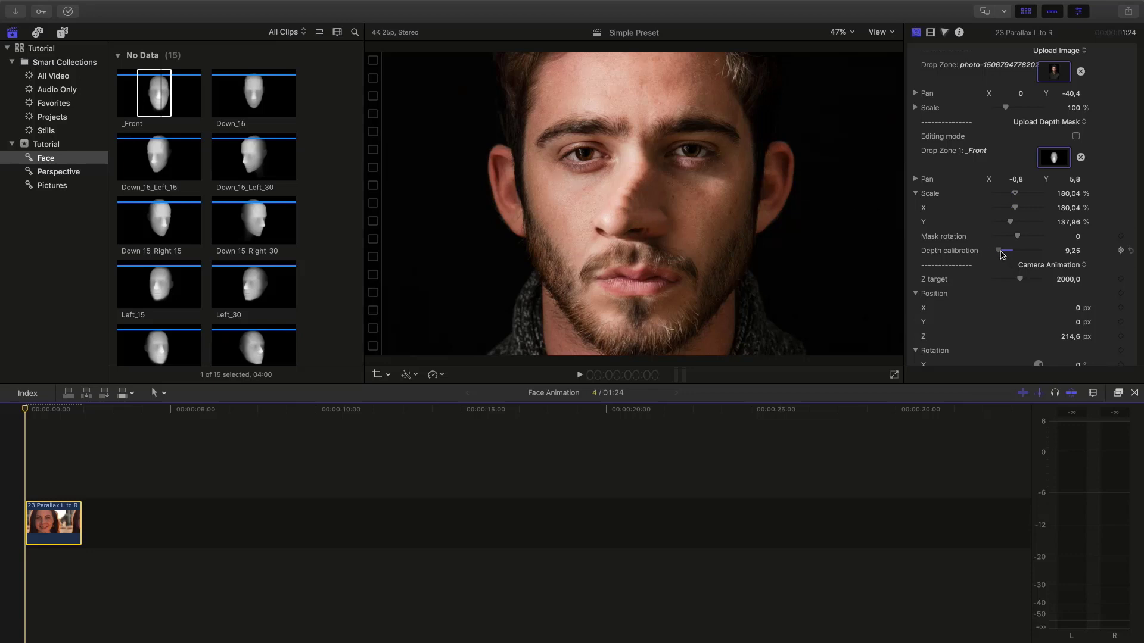
left_click_drag(997, 251, 1025, 254)
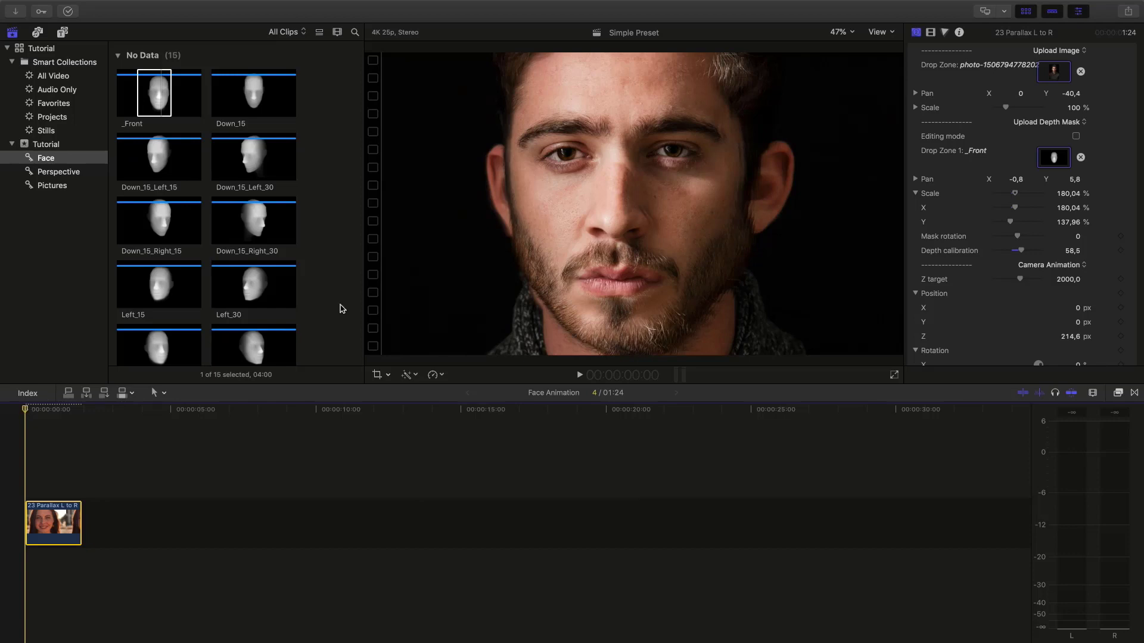
Step: Review the clip's Camera Animation and Animation Preset Settings and watch the face animation played back full screen
scroll(993, 249, "down", 3)
scroll(994, 249, "down", 2)
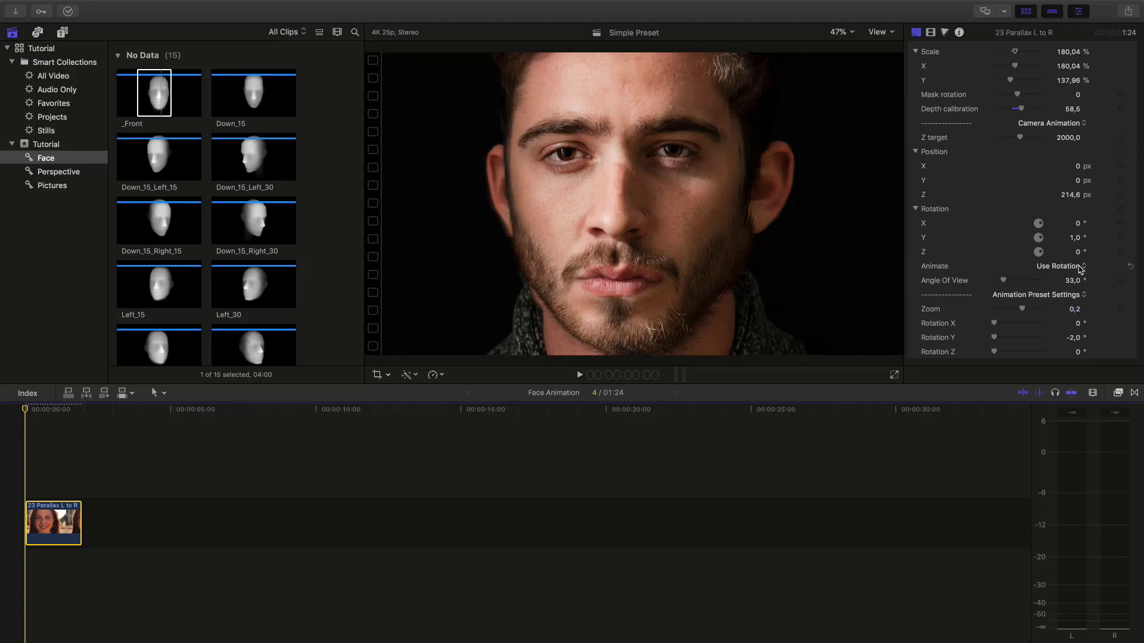
scroll(1085, 304, "up", 1)
scroll(1085, 307, "down", 1)
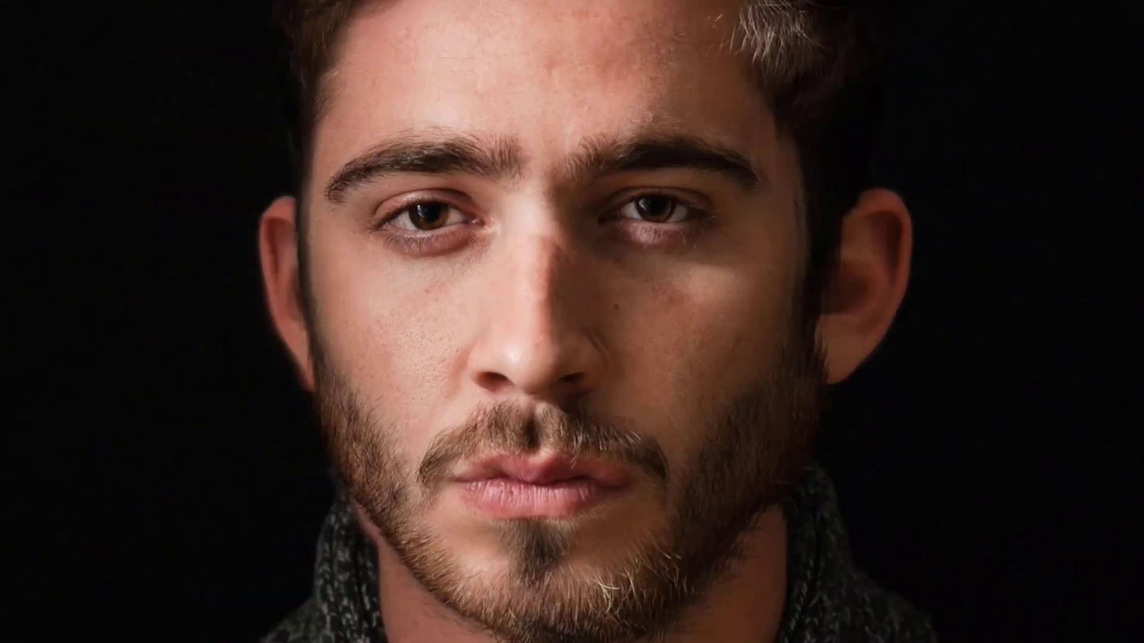
mouse_move(570, 397)
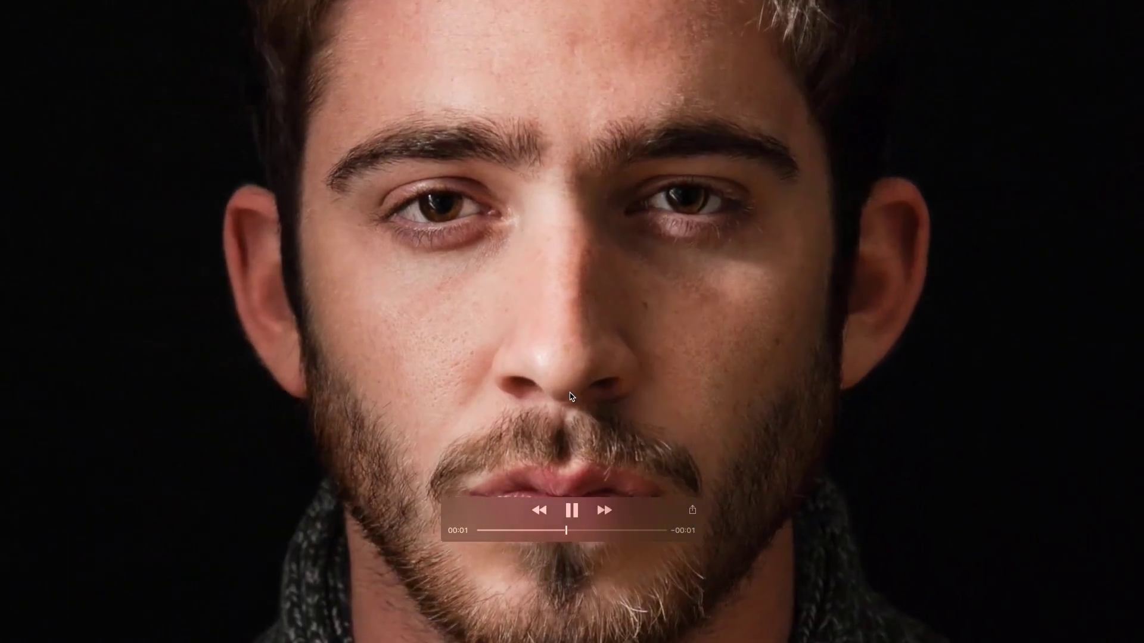
left_click(34, 27)
left_click(34, 27)
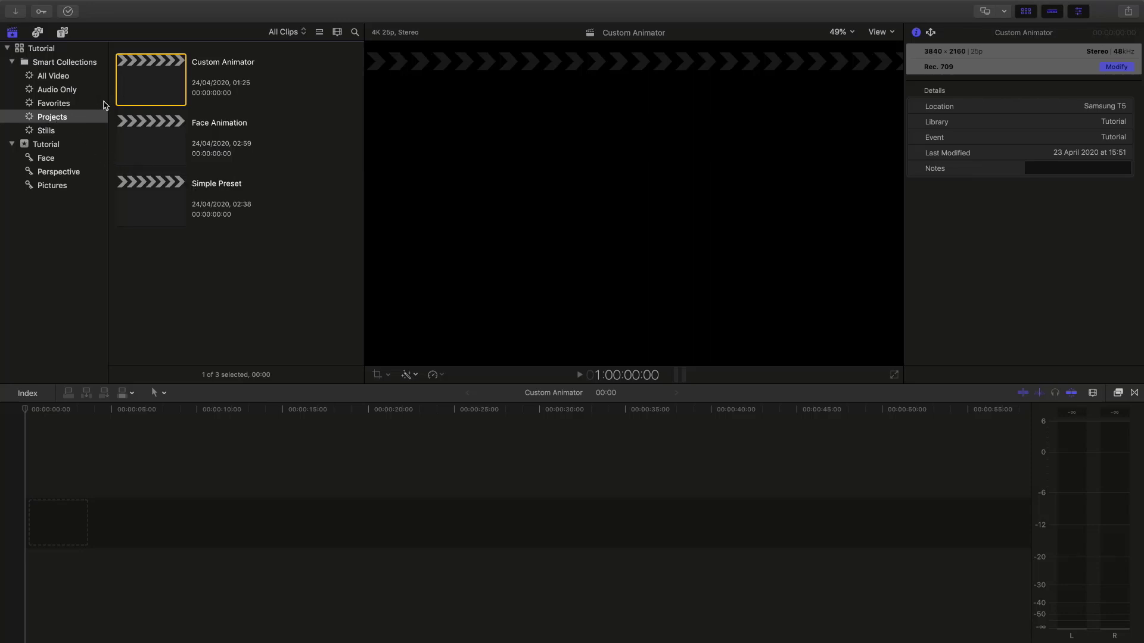
Step: Add the Animator generator from 3D Photo Animator at the start of the empty Custom Animator timeline
left_click(62, 33)
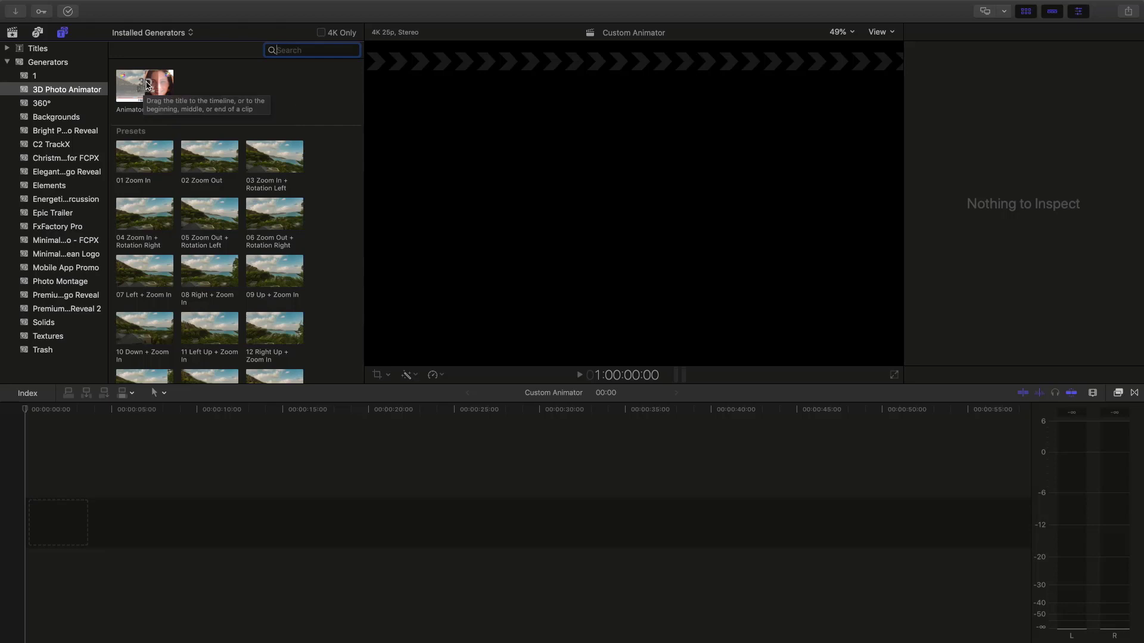
left_click(158, 95)
left_click_drag(143, 89, 64, 523)
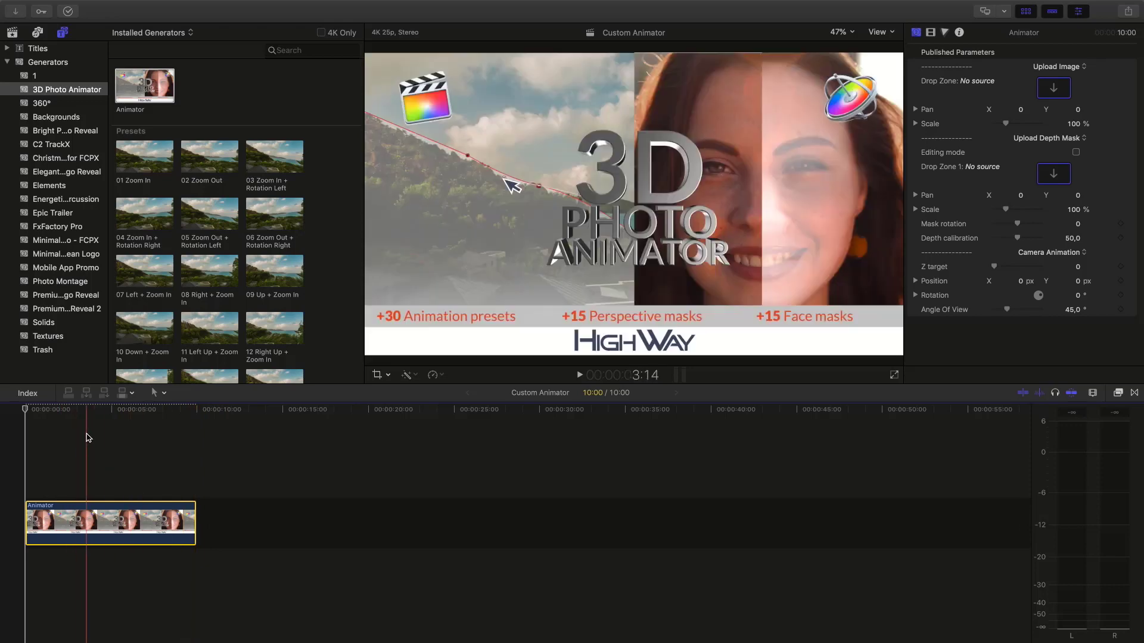
Step: Trim the end of the Animator clip to a duration of 3:01 and select the clip with the playhead at 2:08
left_click_drag(195, 523, 60, 524)
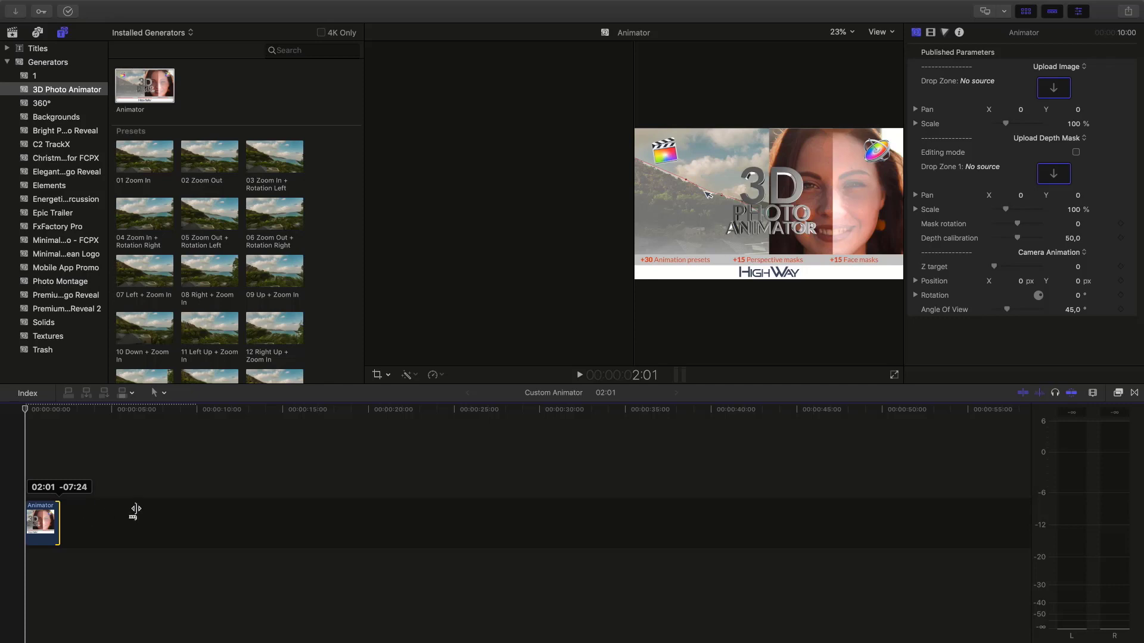
left_click_drag(134, 508, 135, 508)
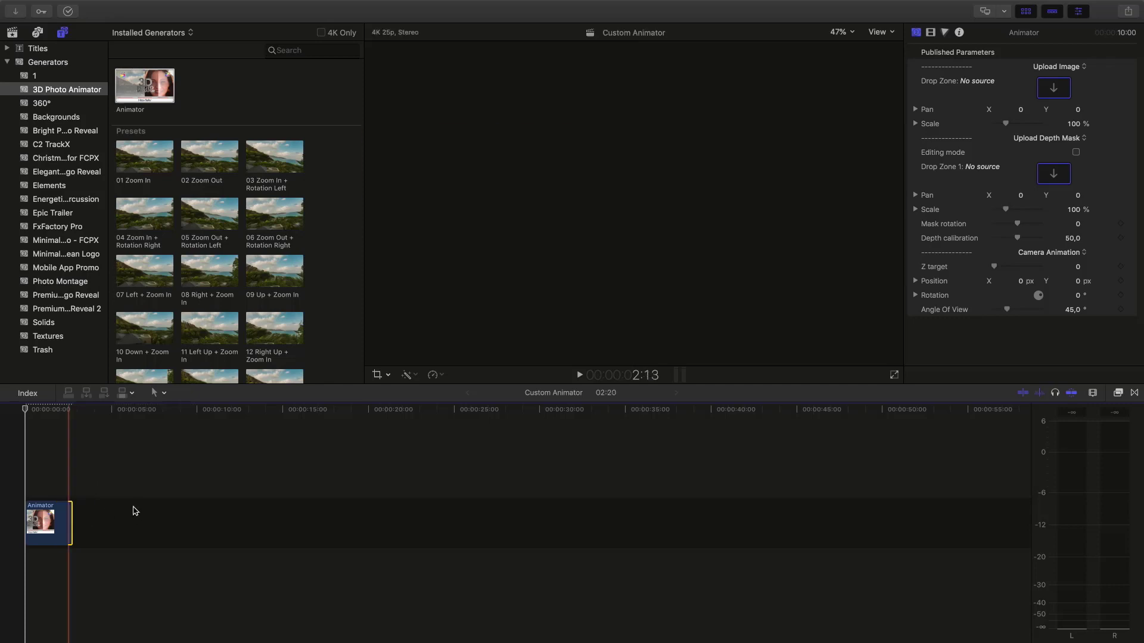
left_click(41, 460)
key("super+equal")
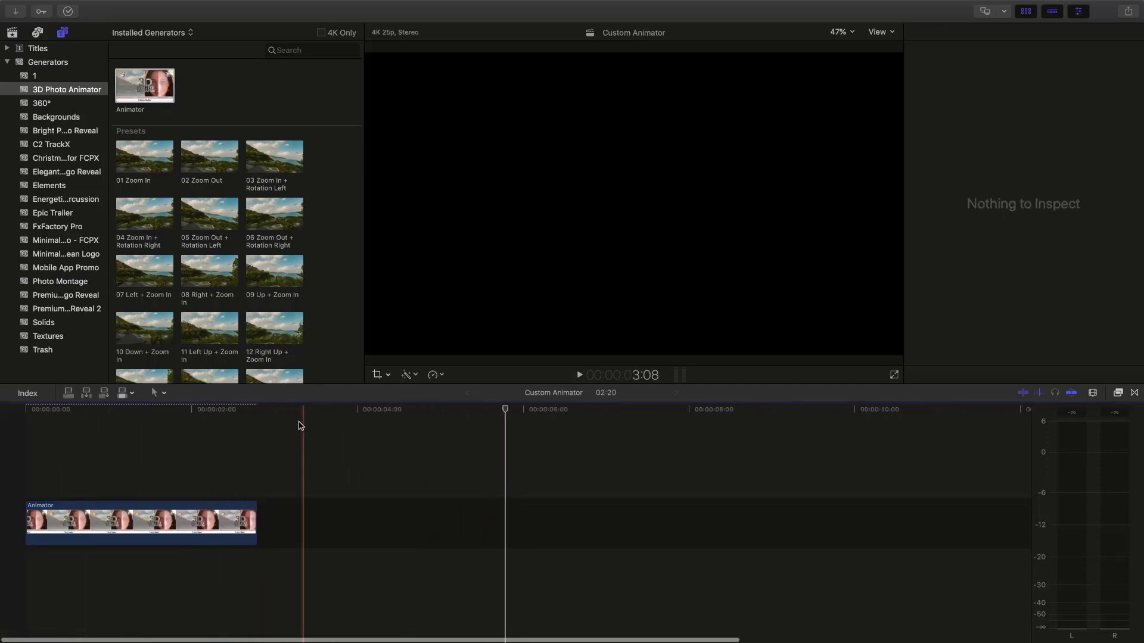
left_click_drag(260, 522, 276, 522)
left_click(218, 493)
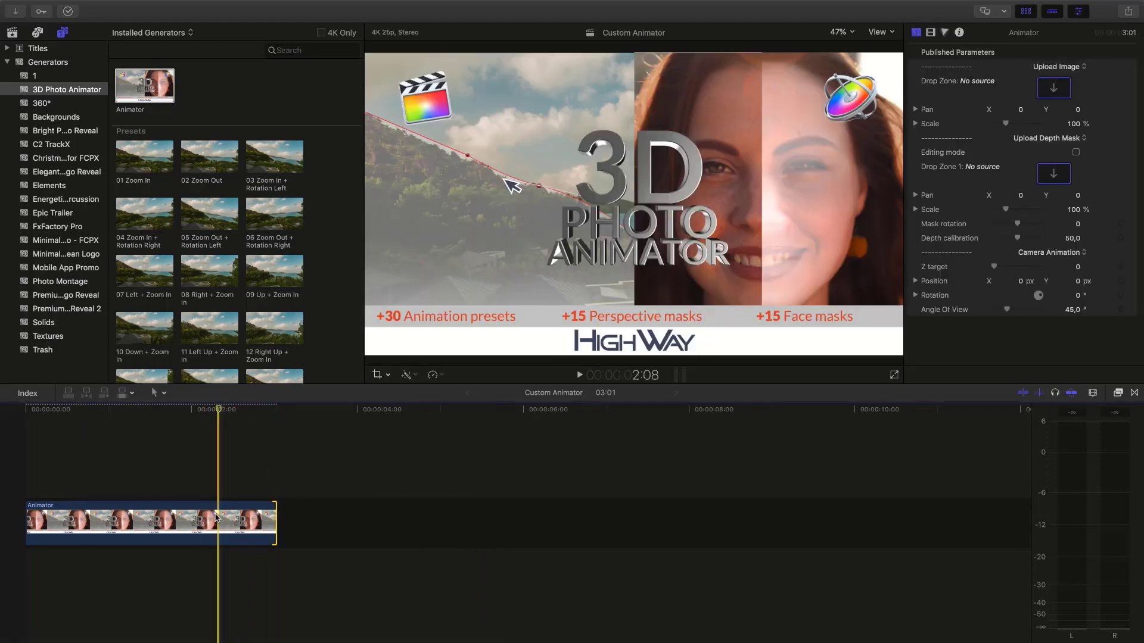
left_click(212, 515)
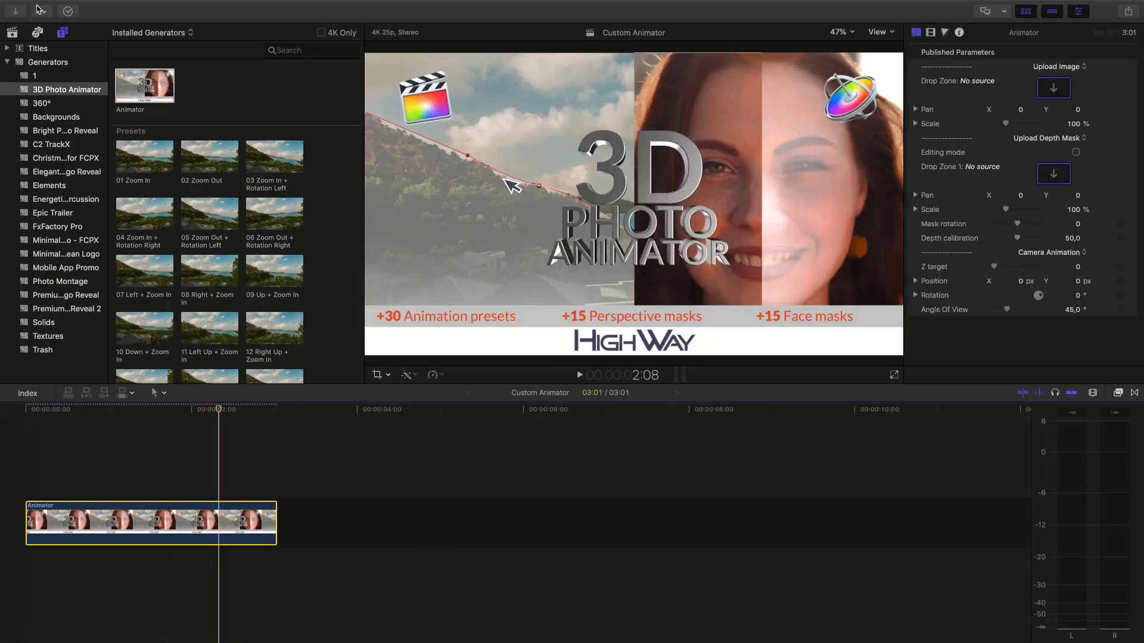
Step: Look through the library's Perspective and Face mask collections and show the car photo in the Pictures collection
left_click(12, 32)
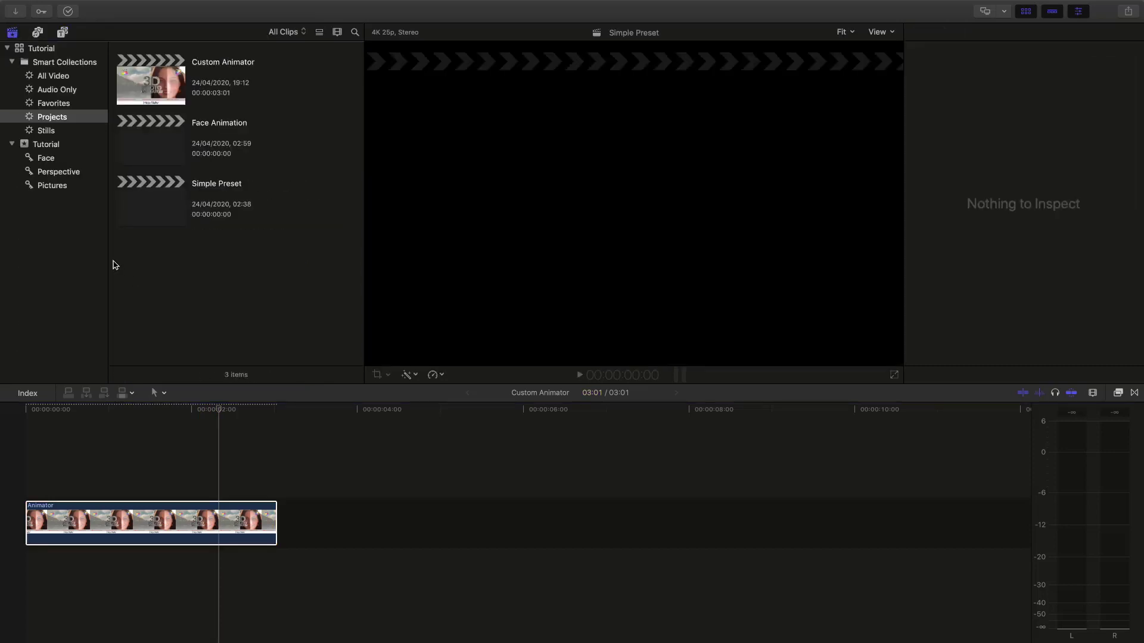
left_click(55, 173)
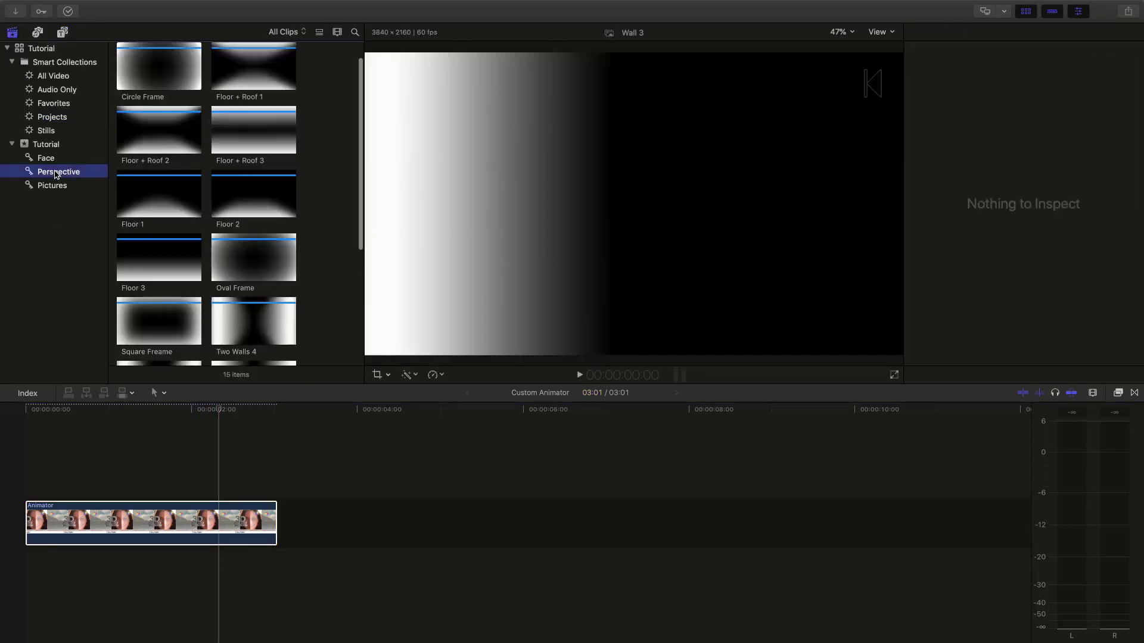
left_click(48, 159)
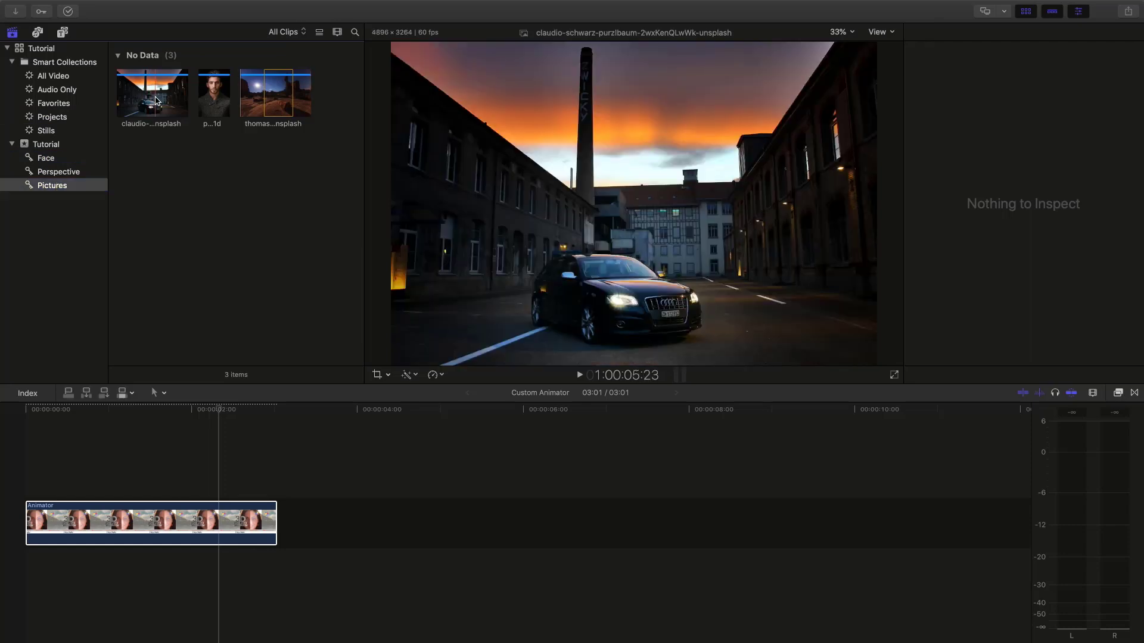
Step: Load the car photo into the Animator clip's image Drop Zone and move the playhead to 1:23
left_click(193, 524)
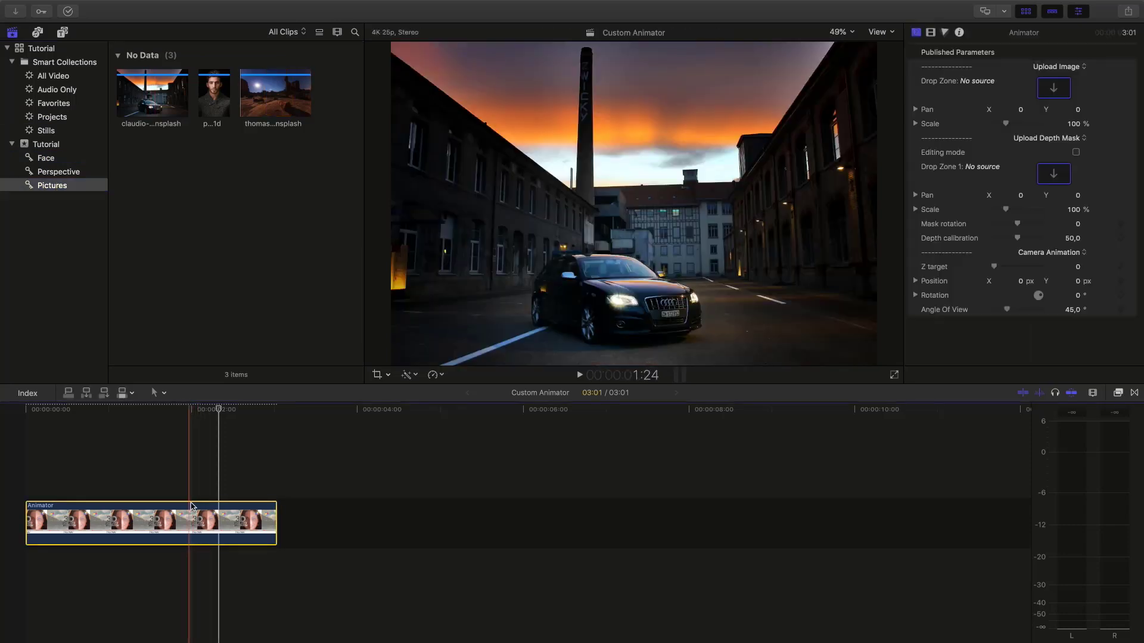
left_click(1054, 88)
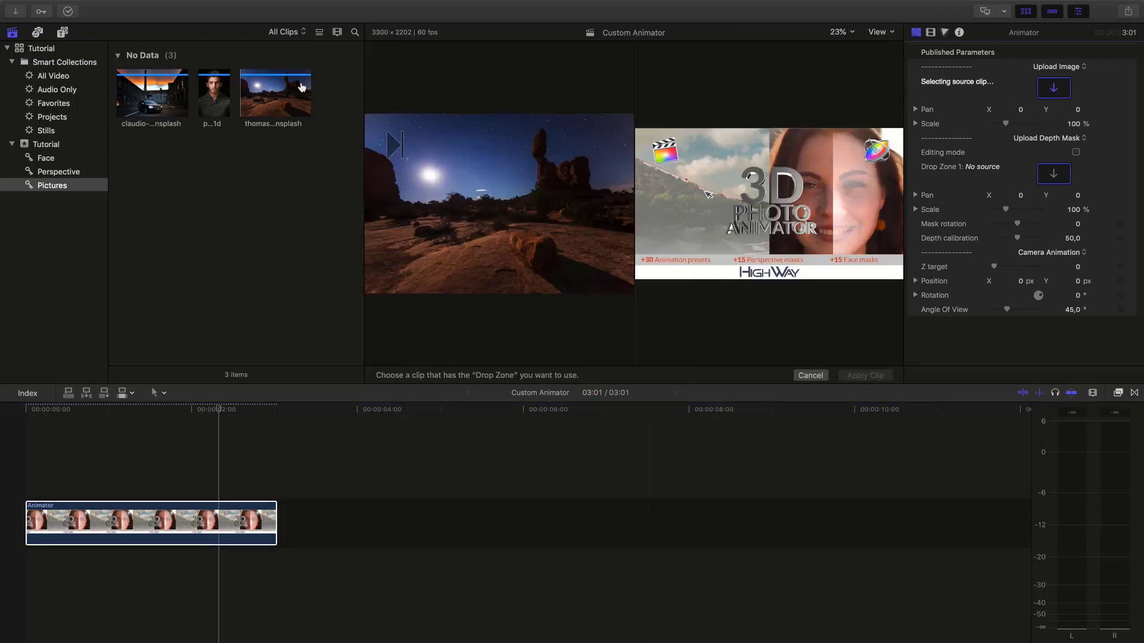
left_click(149, 109)
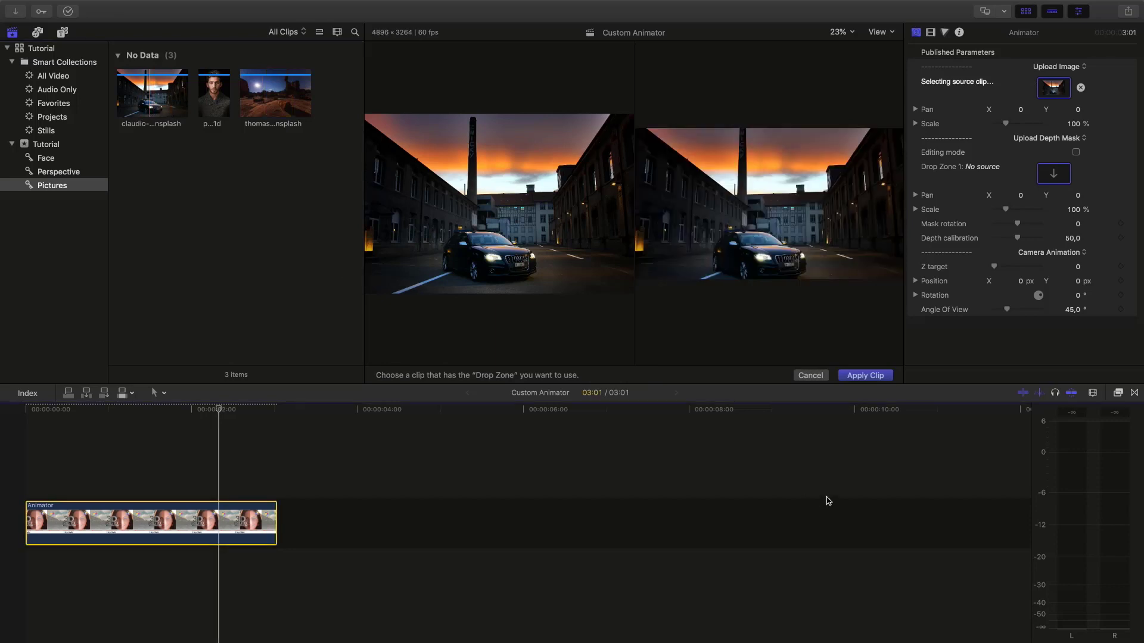
left_click(864, 375)
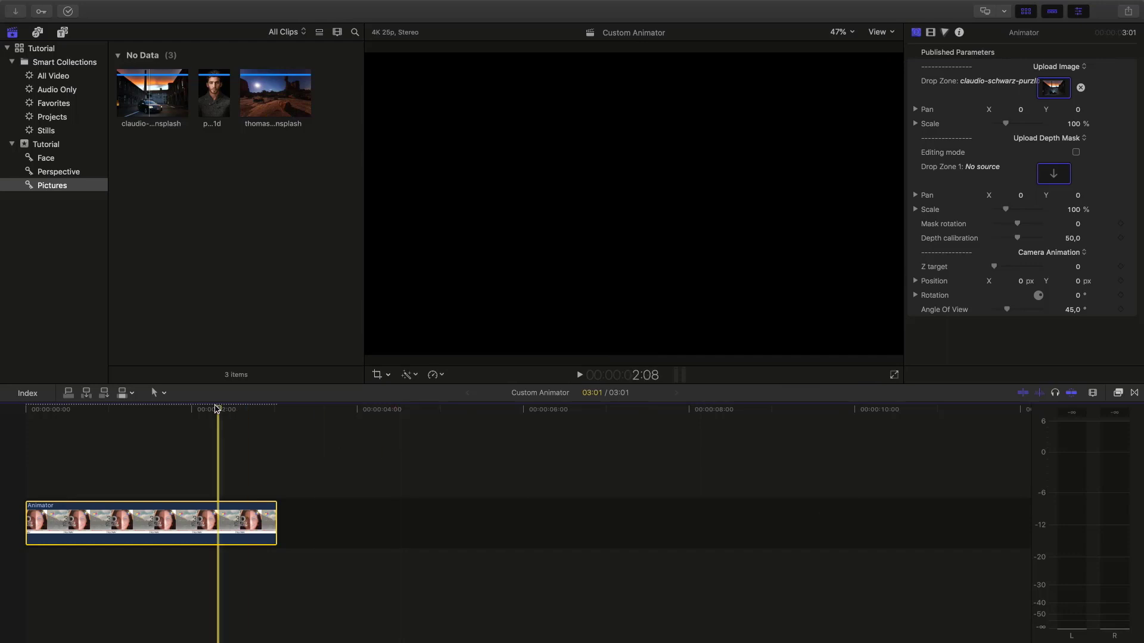
left_click(206, 410)
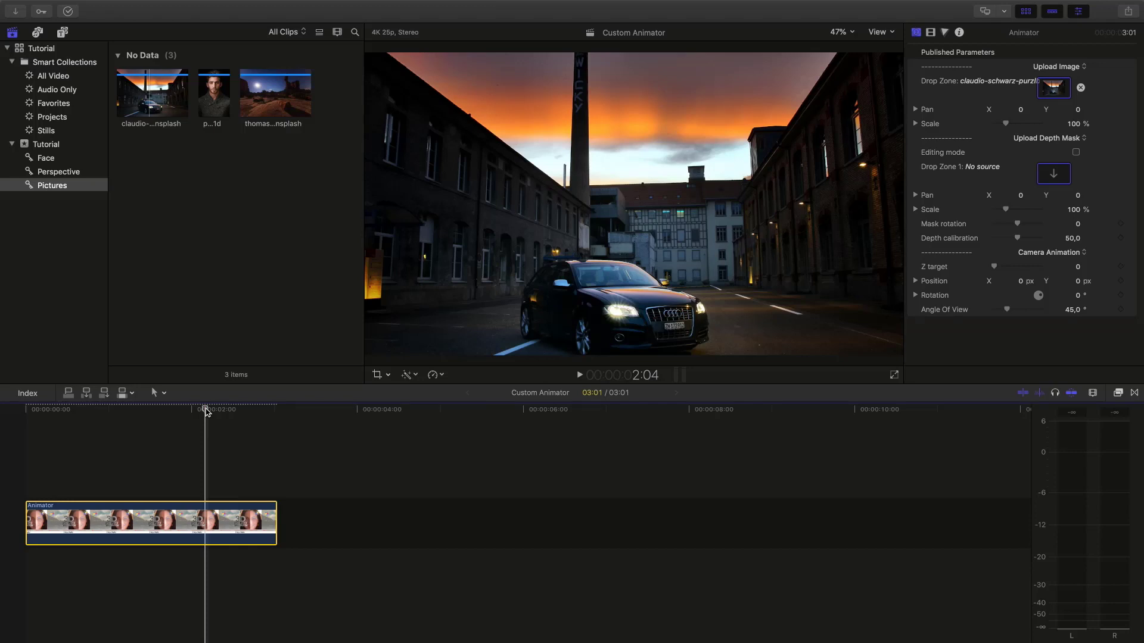
mouse_move(206, 411)
left_mouse_down()
mouse_move(184, 411)
mouse_move(196, 411)
left_mouse_up()
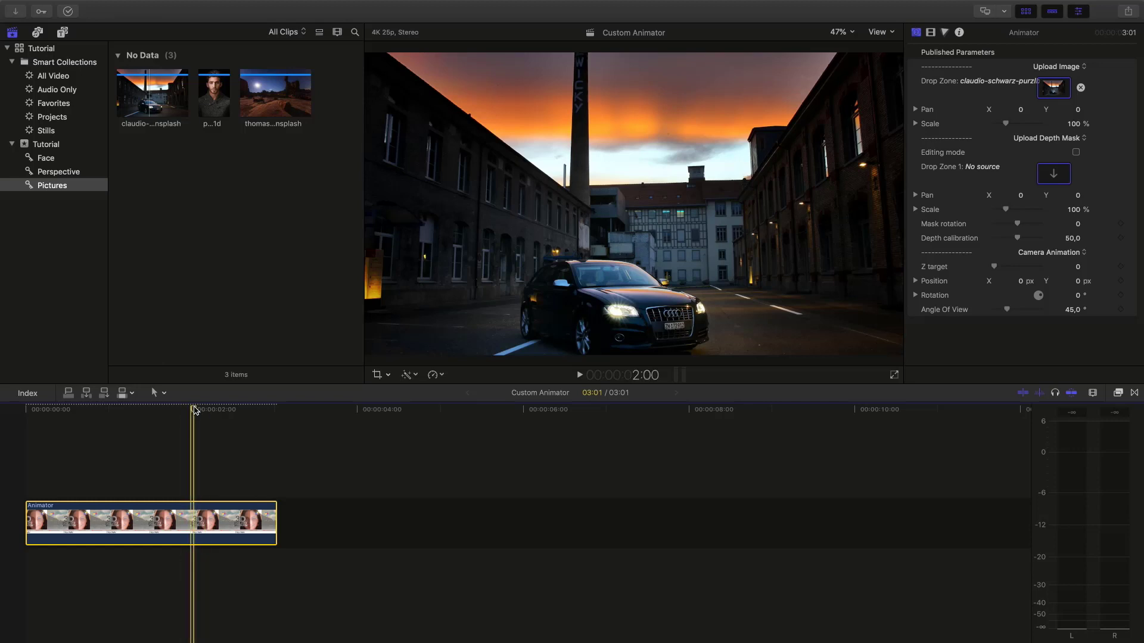
left_click(189, 411)
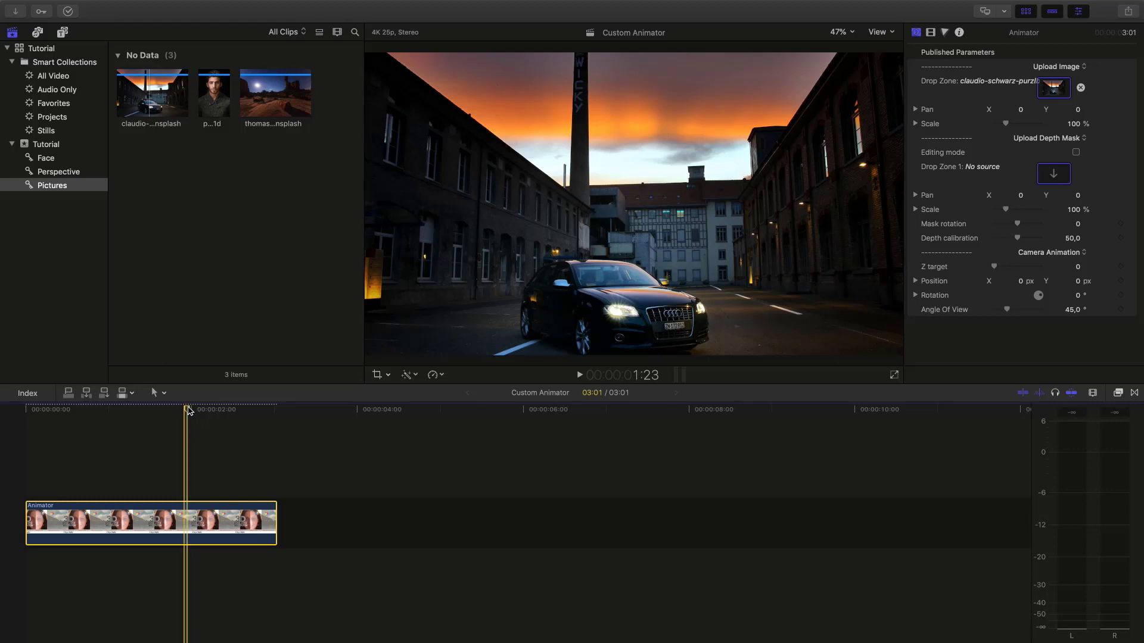
Step: Search all installed generators for "gradient"
left_click(62, 33)
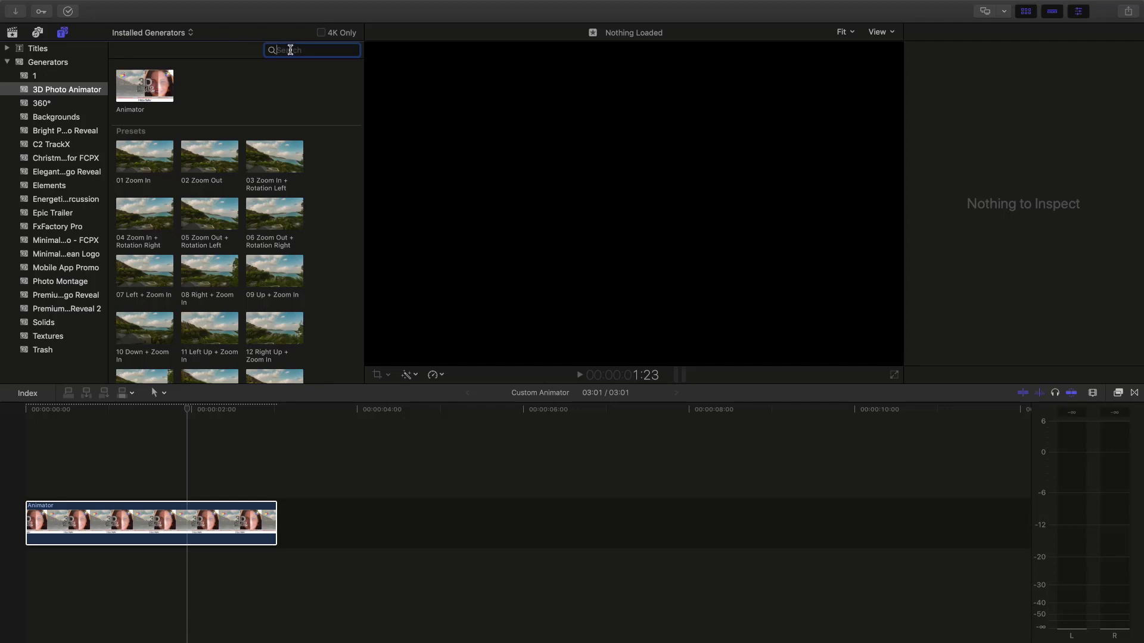
type("gradient")
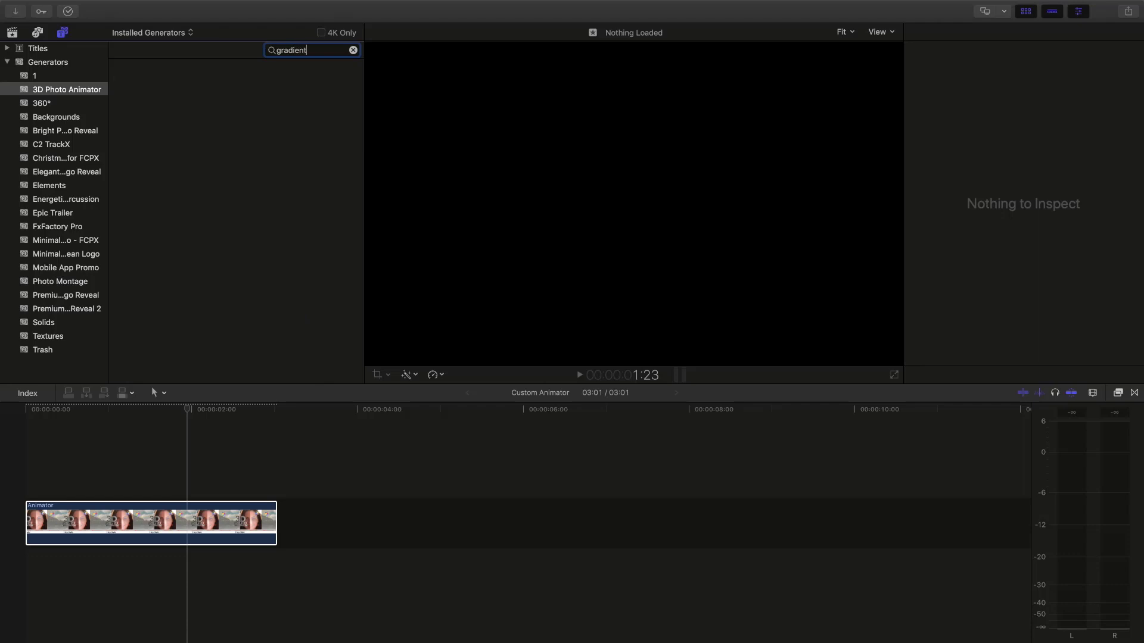
left_click(46, 63)
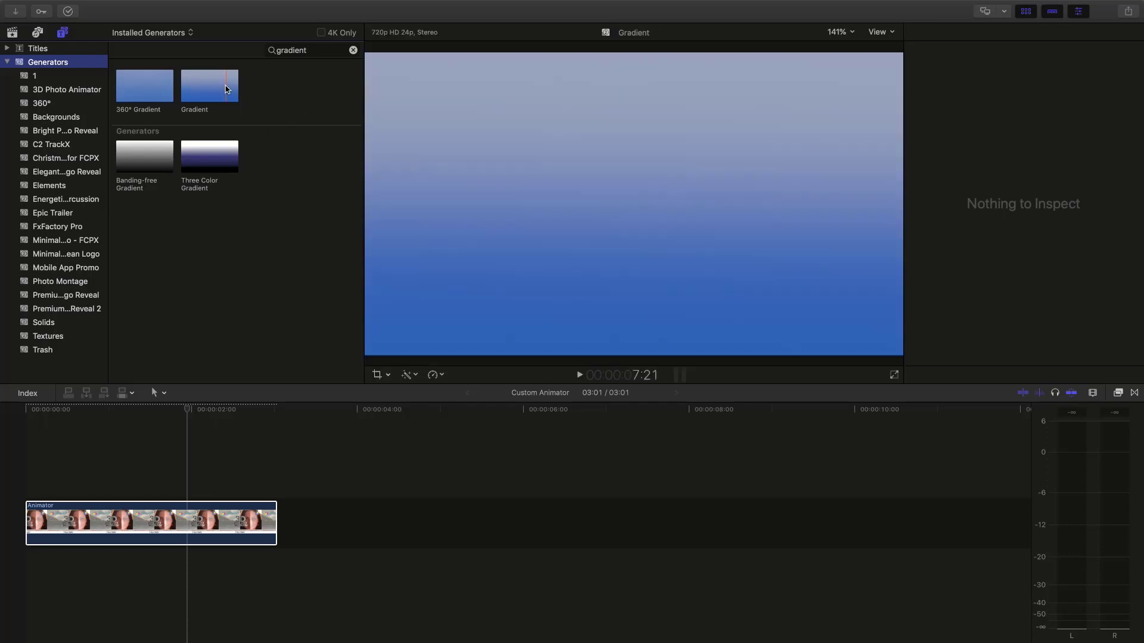
Step: Add the Gradient generator to the timeline after the Animator clip and move the Animator clip above it at the start
left_click_drag(217, 84, 154, 524)
key("super+minus")
key("super+minus")
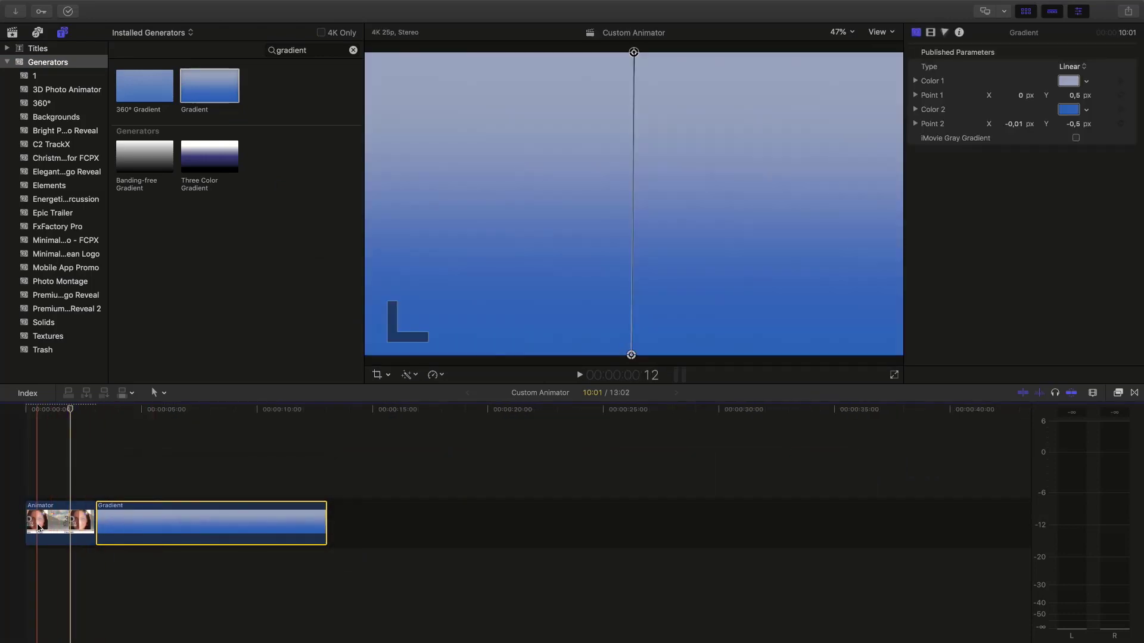
mouse_move(55, 517)
left_mouse_down()
mouse_move(162, 458)
mouse_move(55, 480)
mouse_move(53, 499)
left_mouse_up()
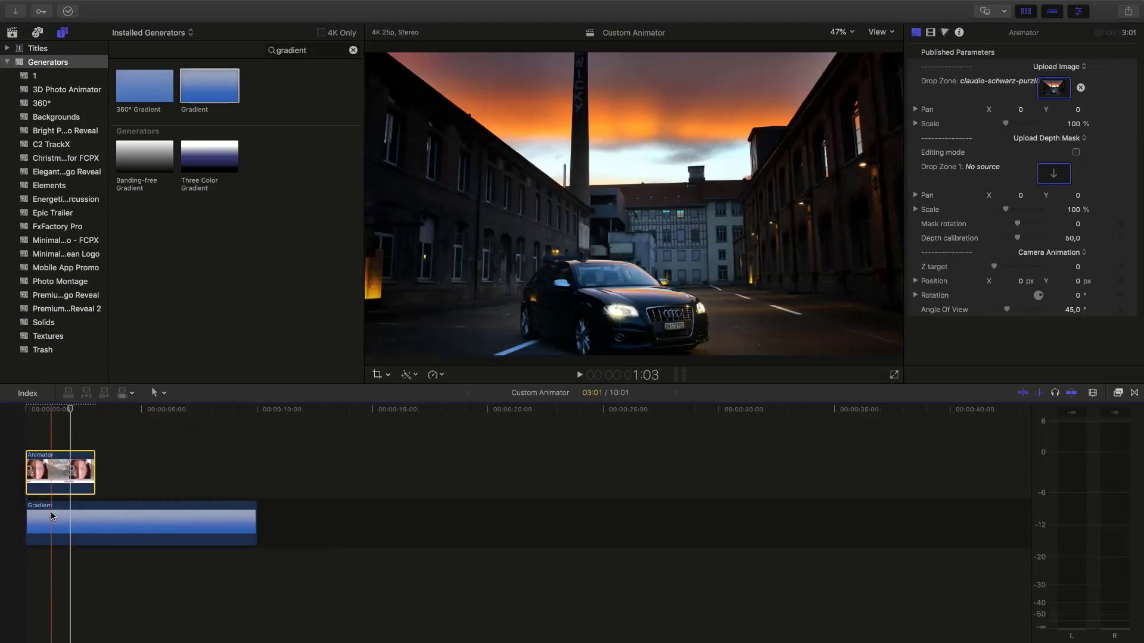
Step: Try to duplicate the Gradient clip by copying and pasting it in the timeline, and undo the paste
left_click(43, 520)
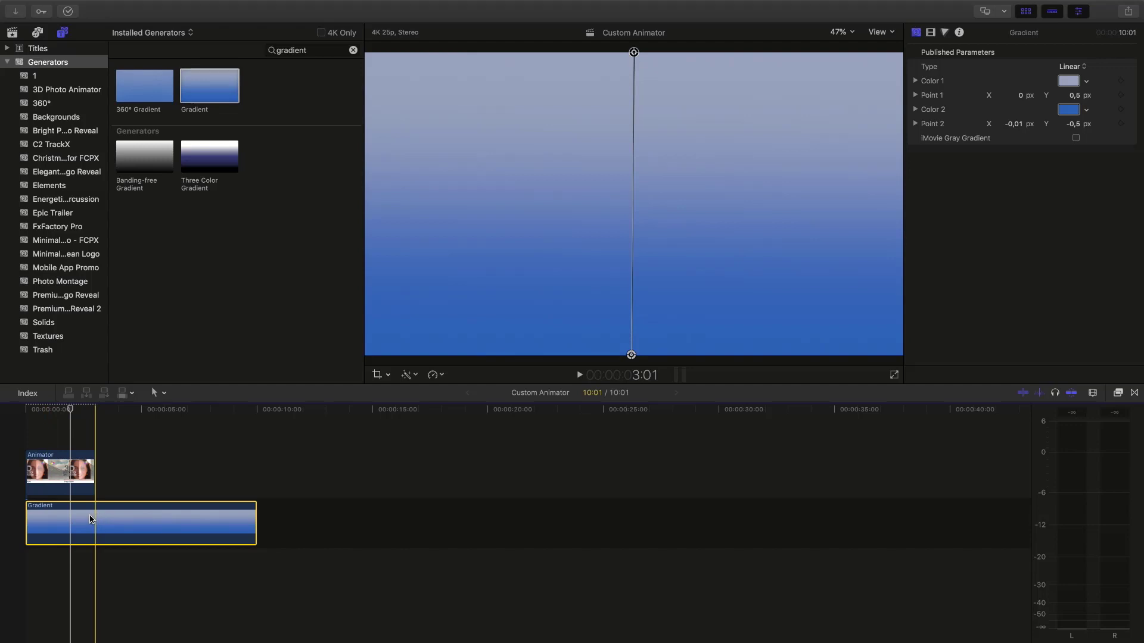
right_click(90, 520)
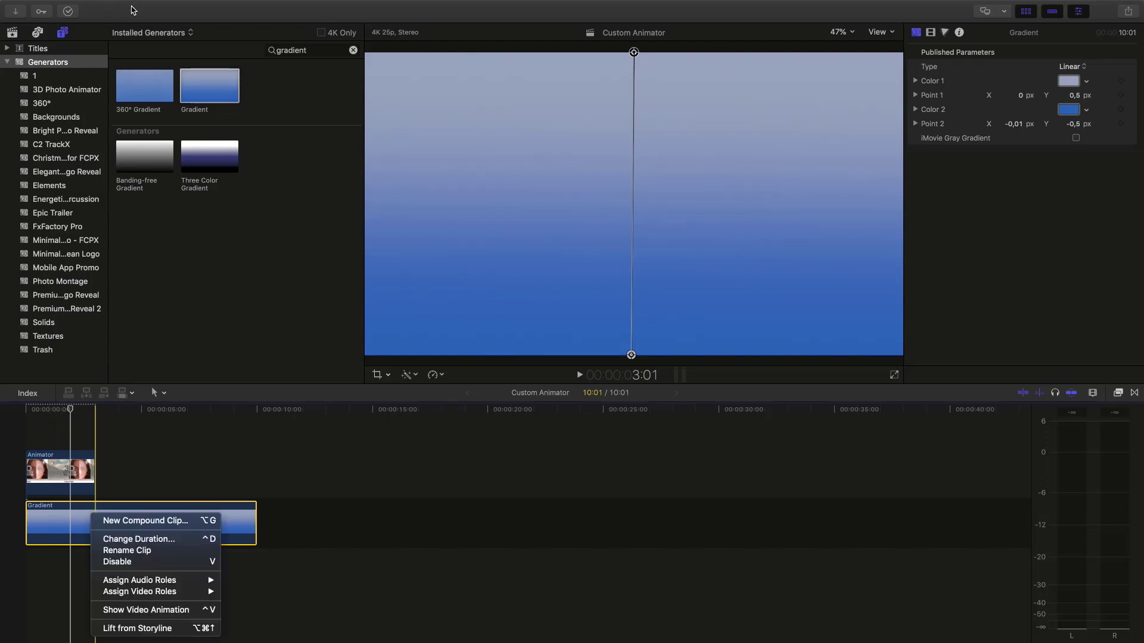
left_click(133, 10)
left_click(126, 7)
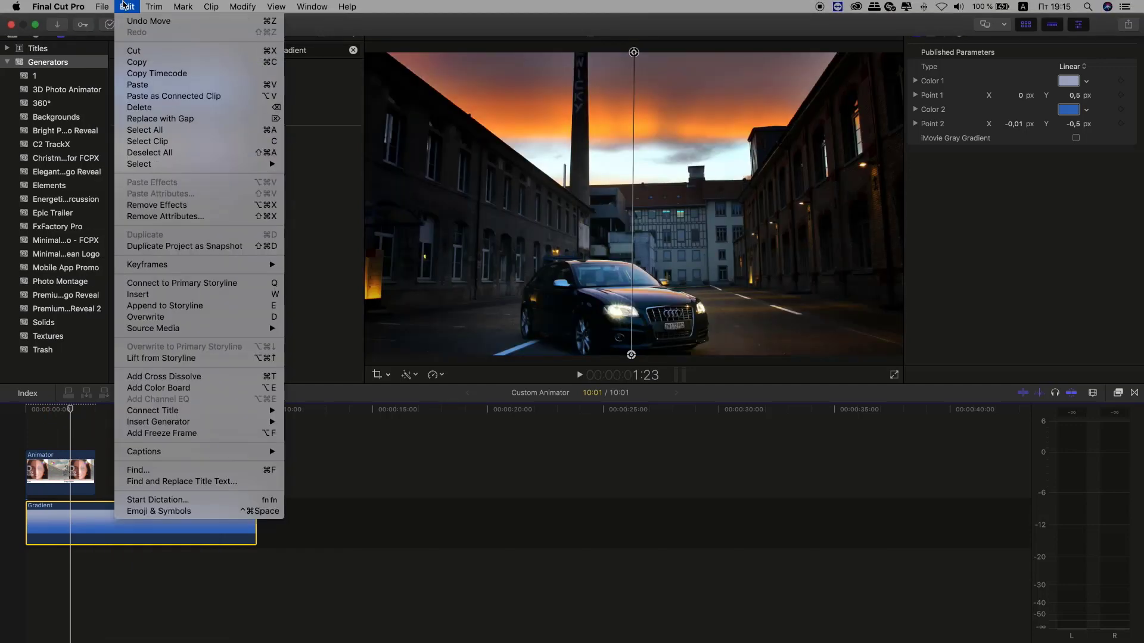
left_click(149, 62)
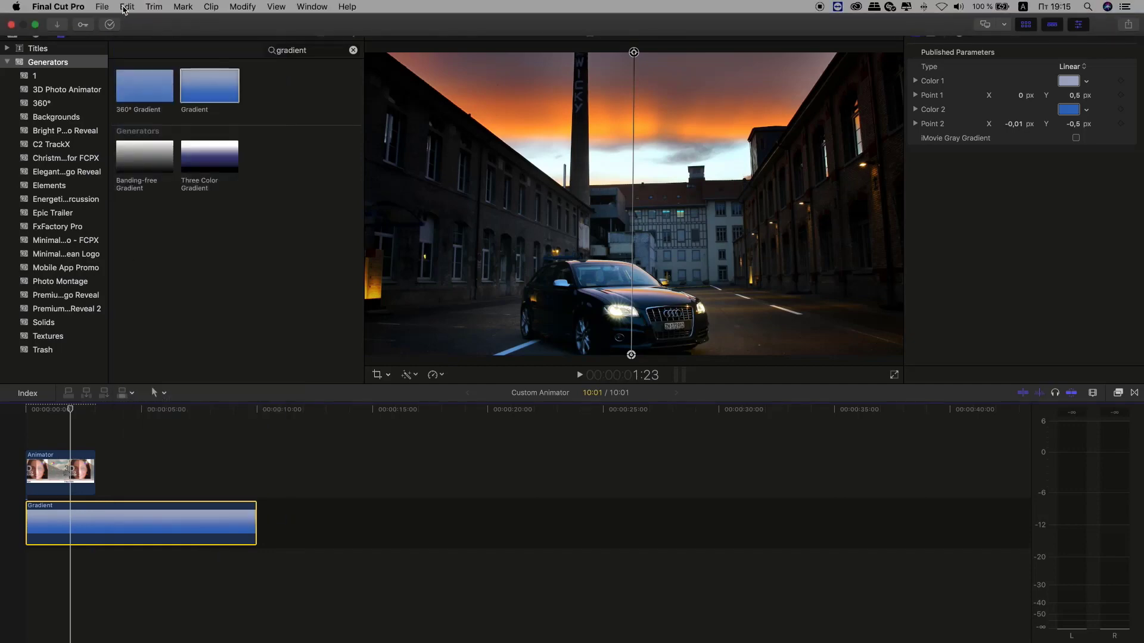
left_click(124, 10)
left_click(153, 90)
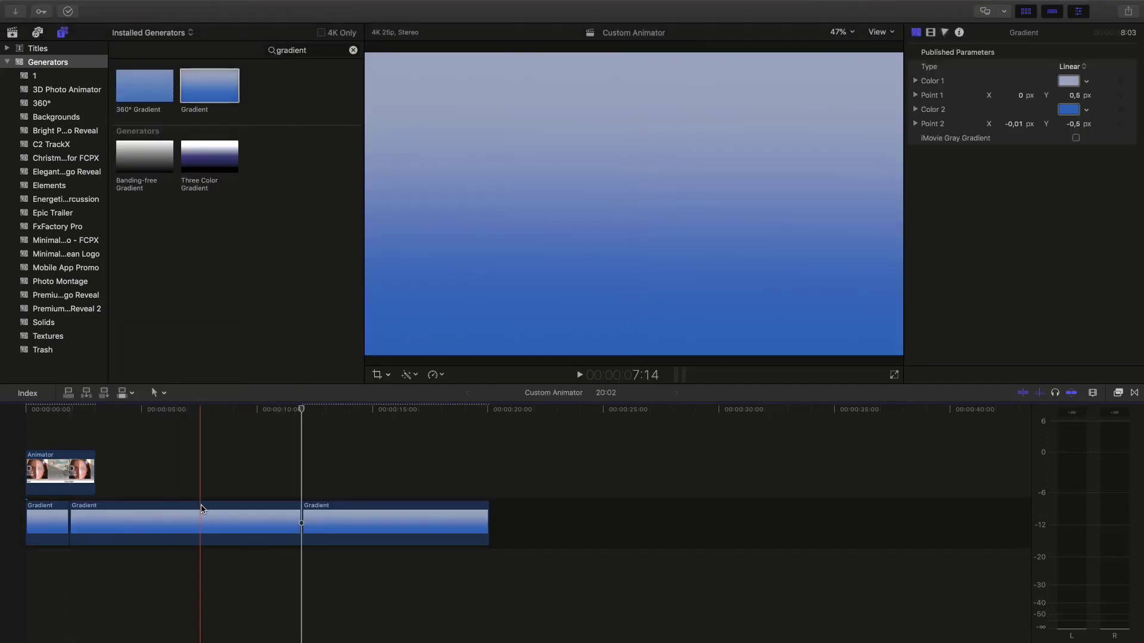
left_click(94, 524)
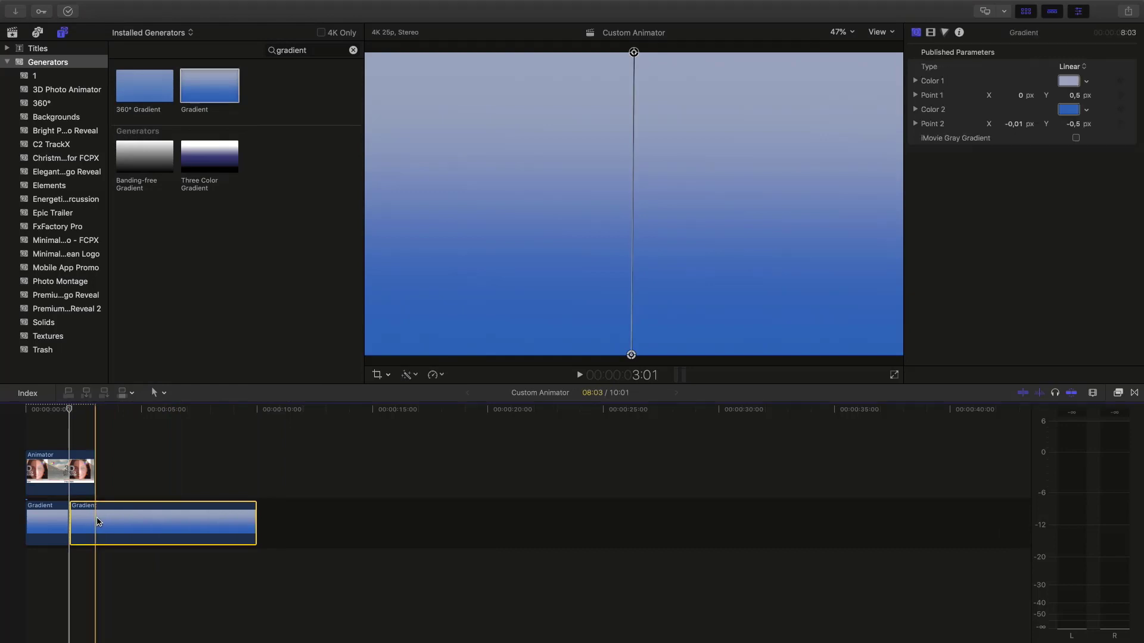
key("super+v")
key("super+z")
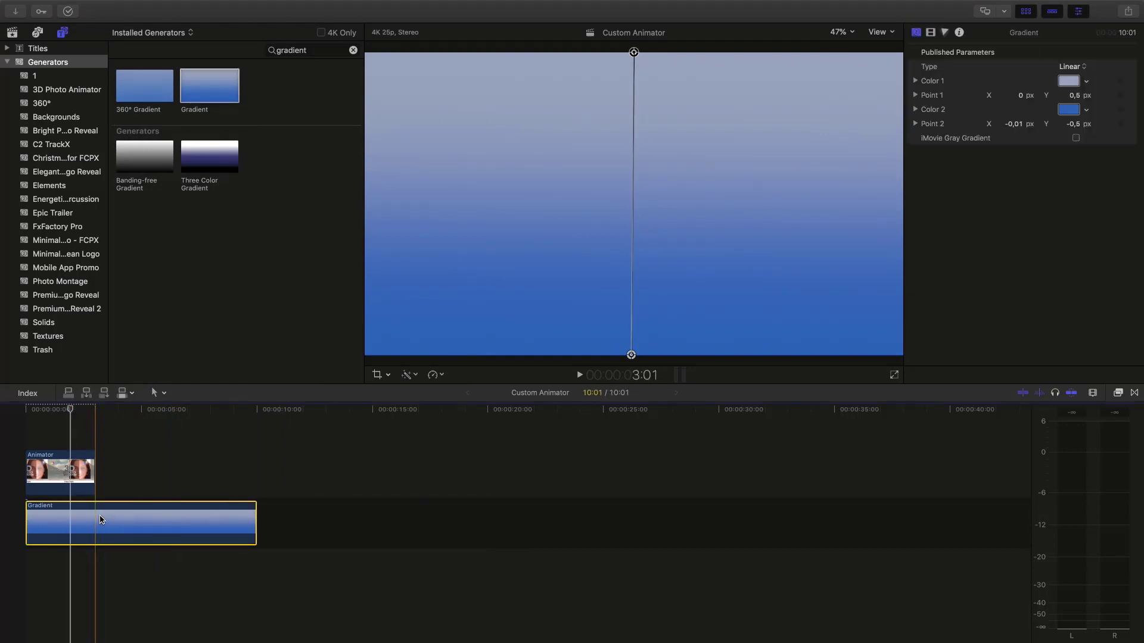
Step: Split the Gradient clip at 3:01 and cut the remainder into three pieces at about 5:15 and 7:20
key("super+b")
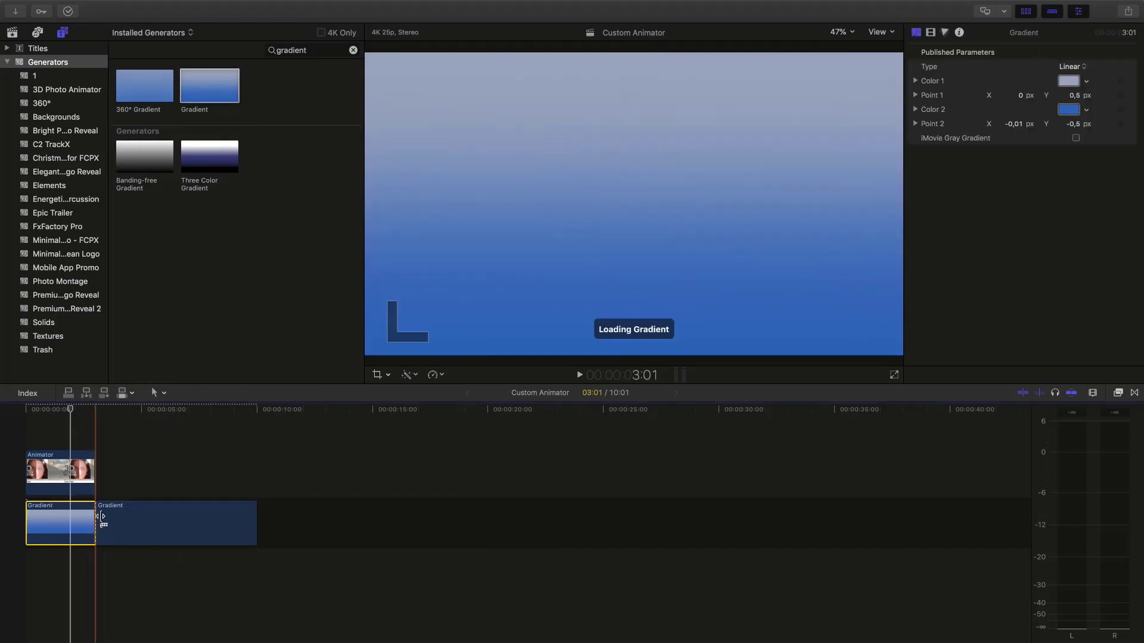
left_click(153, 519)
key("super+b")
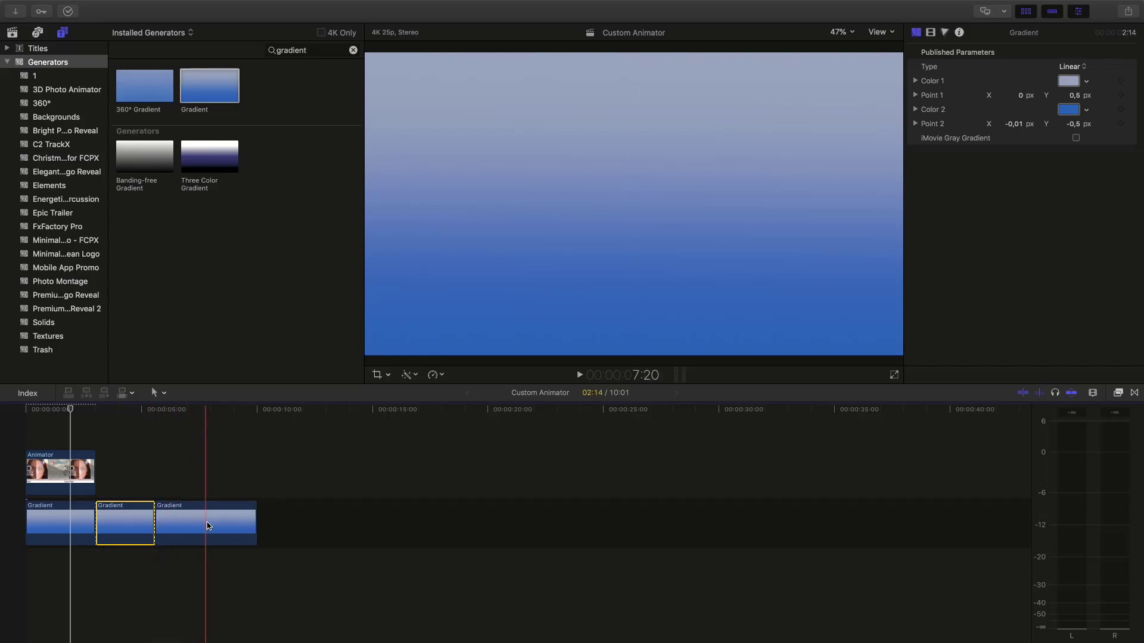
left_click(204, 523)
key("super+b")
Step: Select the three Gradient pieces after 3:01 and lift them from the storyline
left_click(123, 523)
left_click_drag(272, 525, 130, 525)
right_click(131, 525)
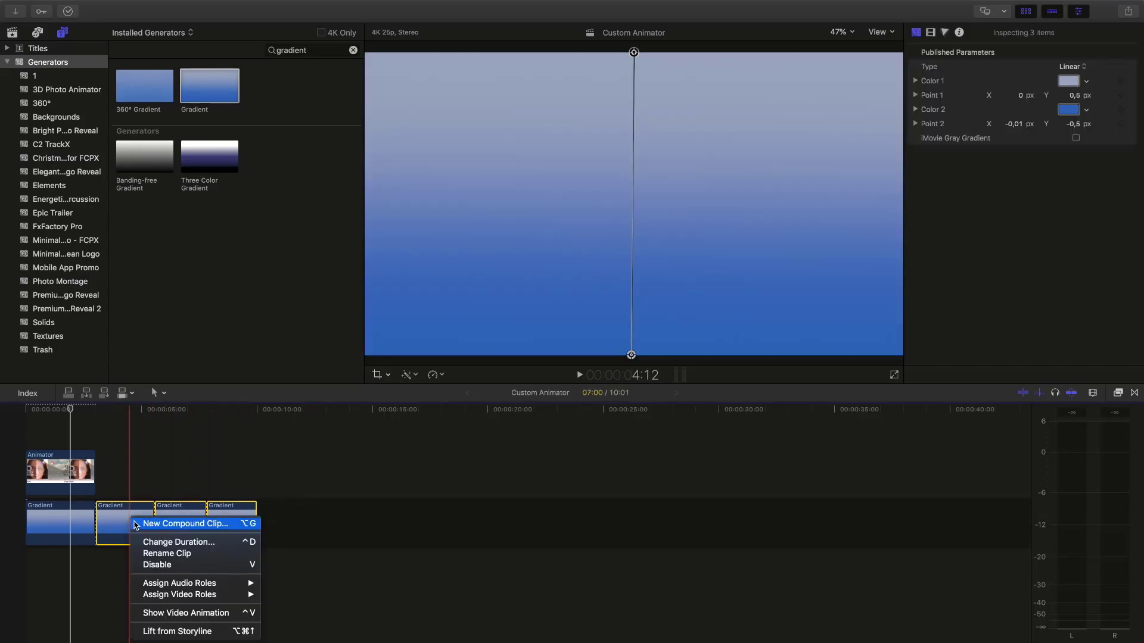
left_click(208, 631)
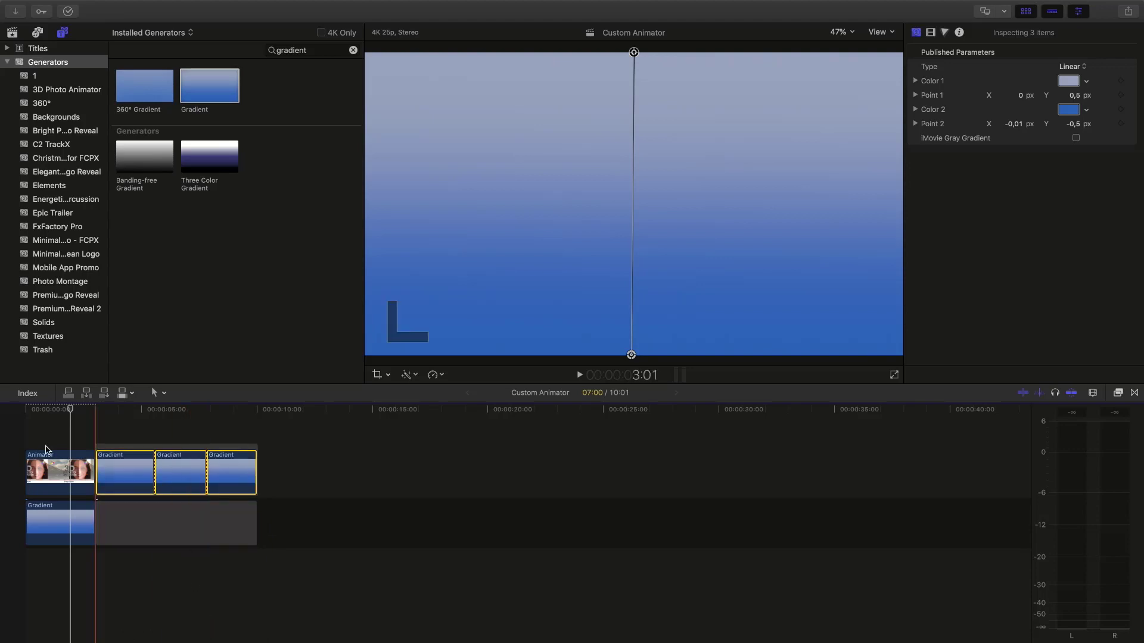
Step: Stack the three lifted Gradient clips at the timeline start, one above another between the storyline Gradient and the Animator clip
left_click_drag(118, 474, 9, 472)
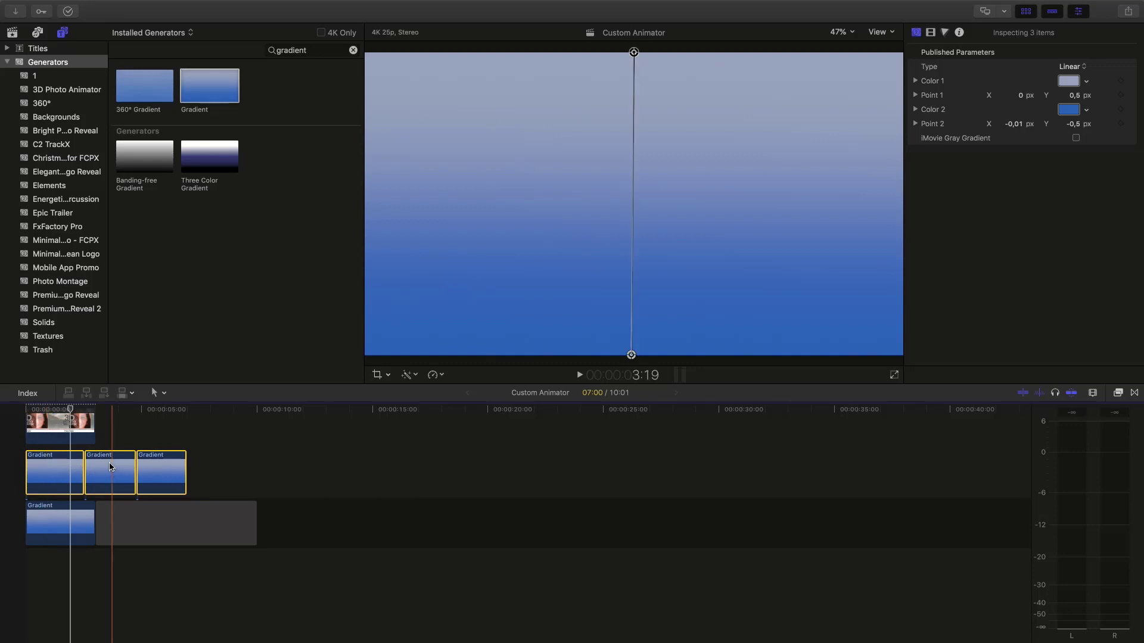
left_click(231, 475)
left_click(110, 468)
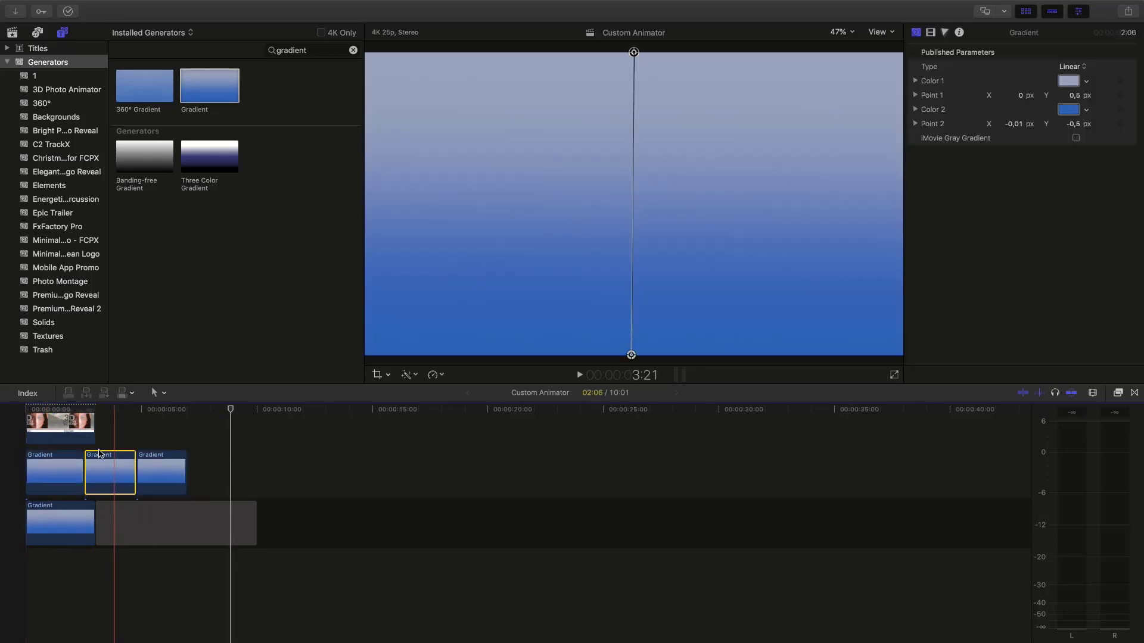
left_click_drag(110, 468, 43, 435)
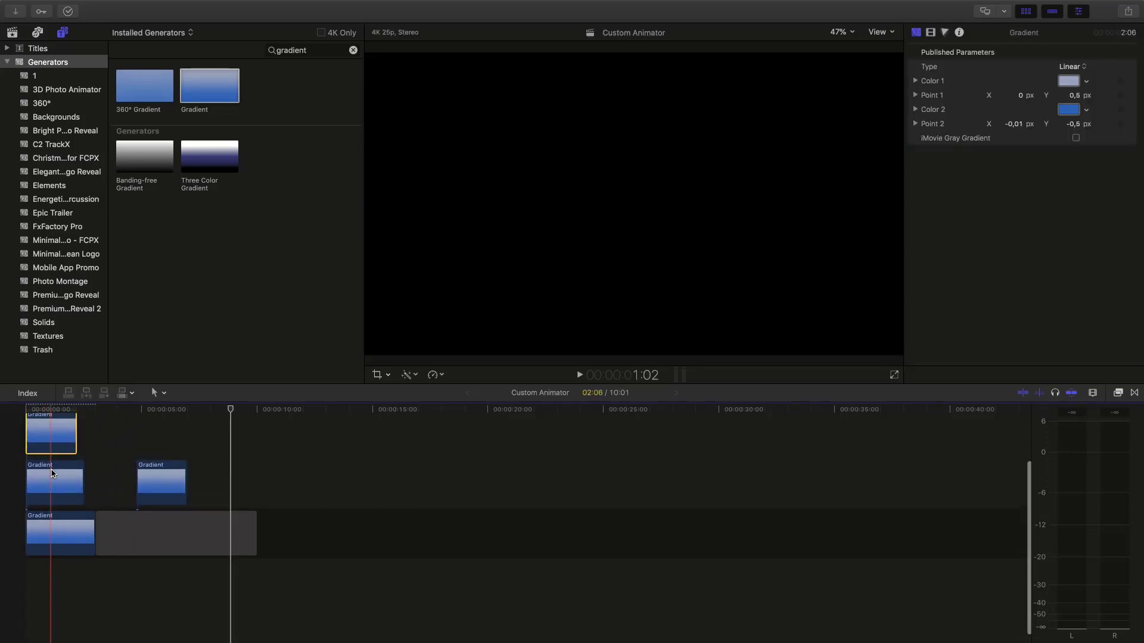
left_click_drag(158, 530, 37, 444)
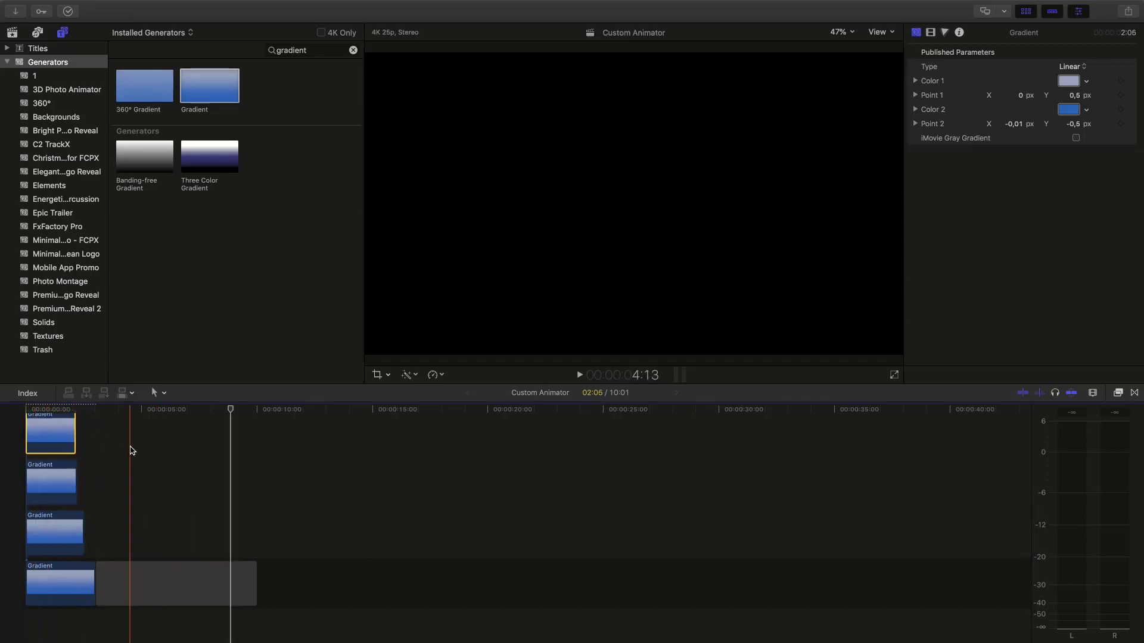
left_click(43, 417)
mouse_move(618, 176)
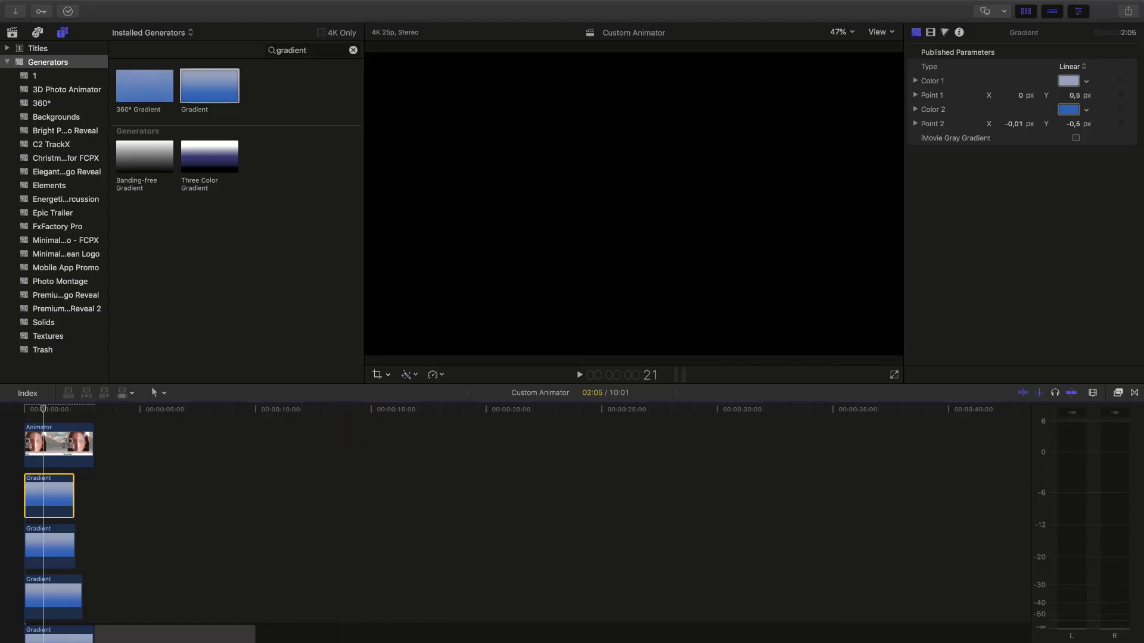
left_click(53, 416)
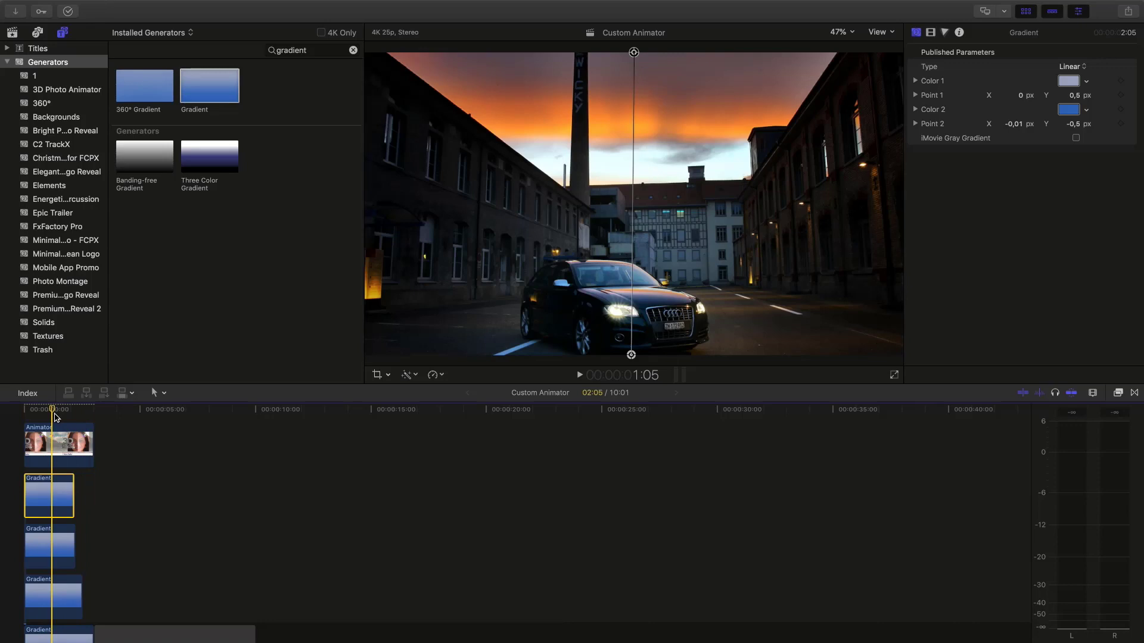
Step: Split the storyline's Gradient clip at 2:14 and stack the short end piece at the timeline start, directly beneath the Animator clip
scroll(77, 537, "down", 3)
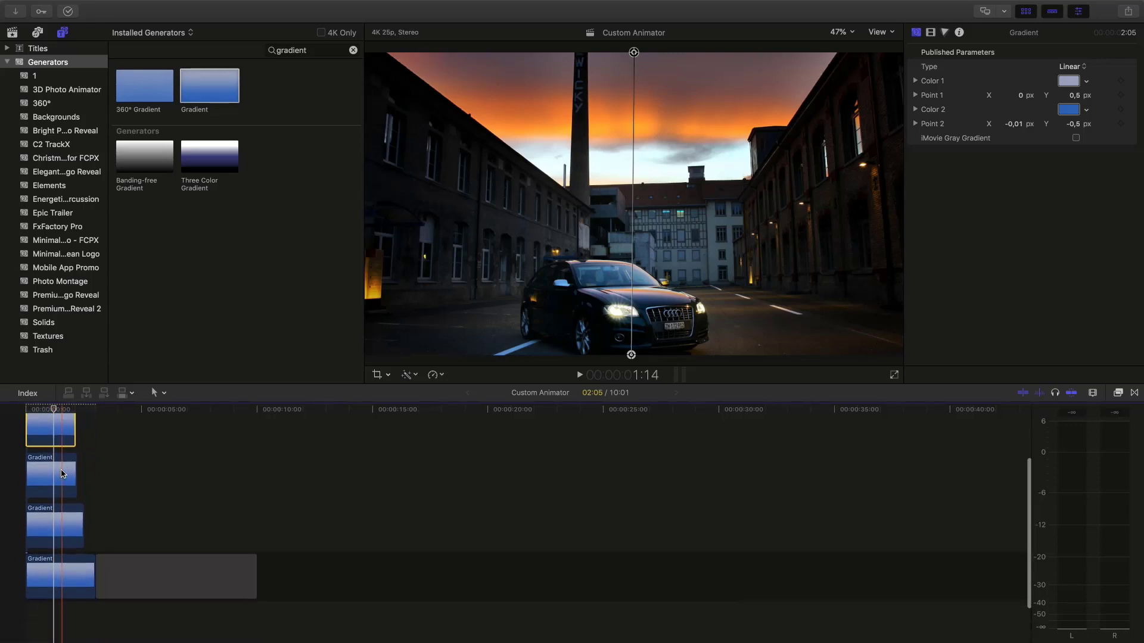
left_click(87, 570)
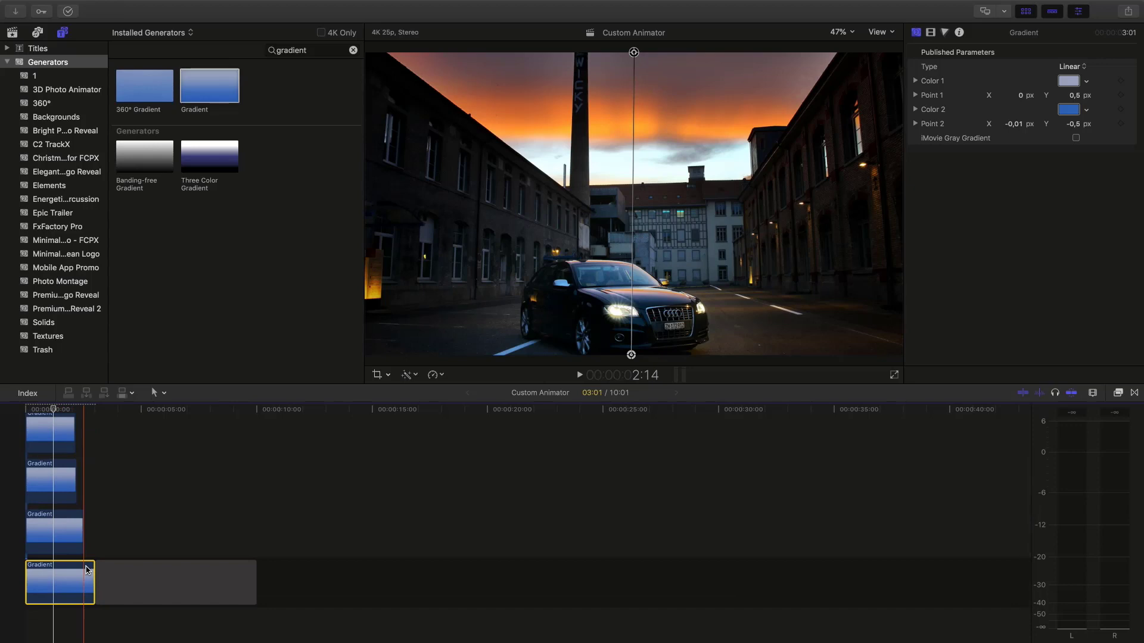
key("super+b")
left_click(91, 575)
left_click_drag(91, 575, 30, 427)
Step: Delete the gap that follows the storyline's Gradient clip
left_click(105, 618)
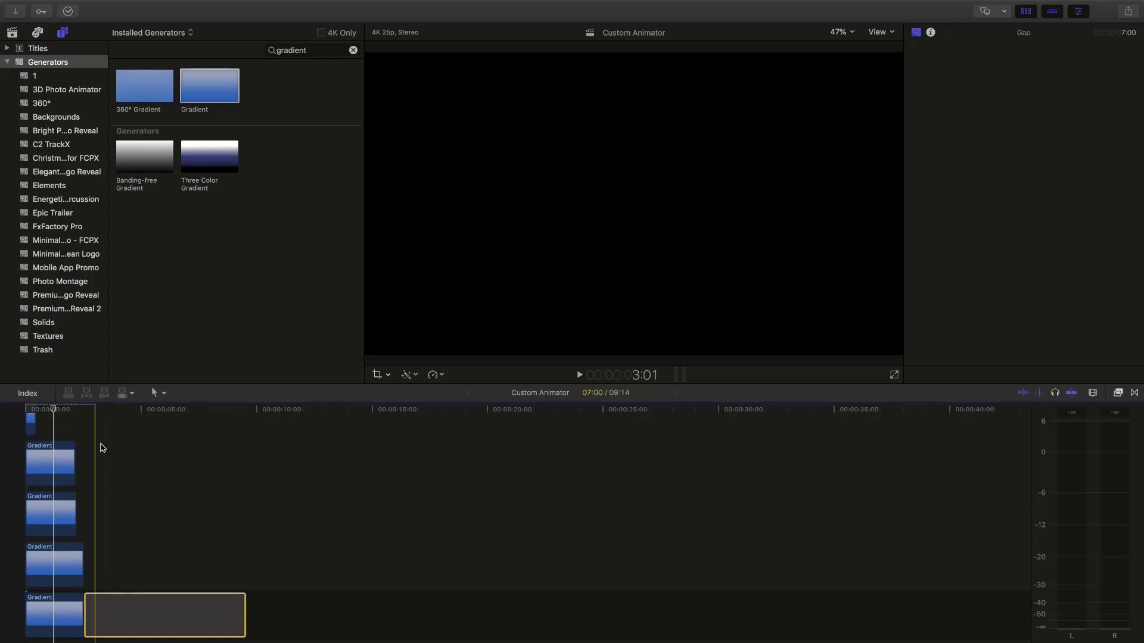
key("Delete")
Step: Extend the ends of all the stacked Gradient clips to a duration of 3:01, matching the Animator clip
scroll(64, 483, "up", 3)
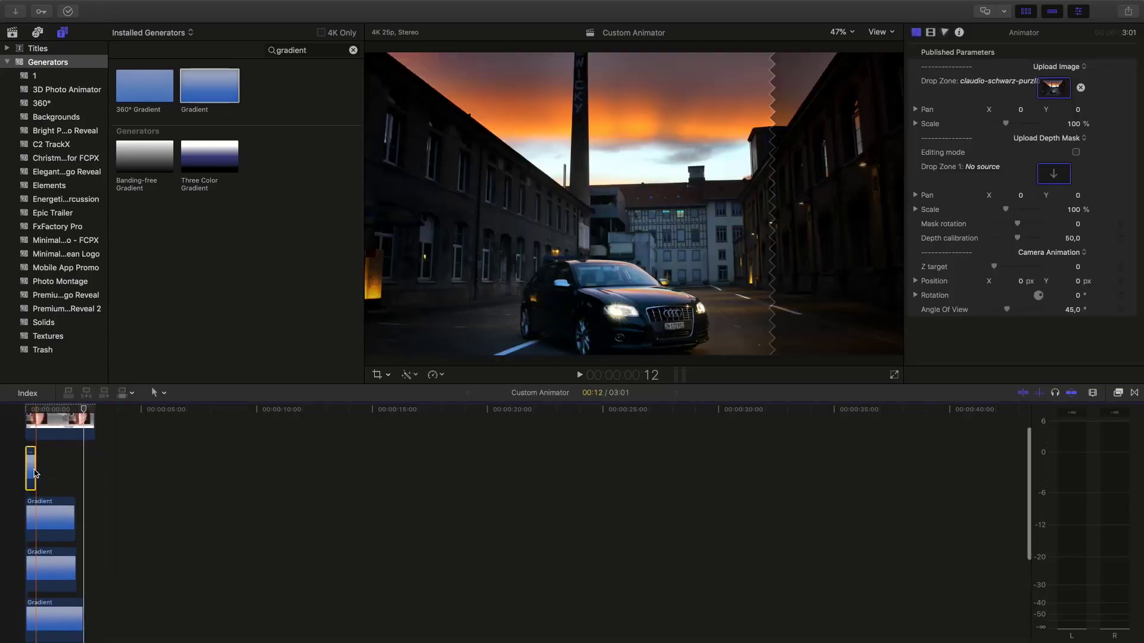
left_click(35, 468)
left_click_drag(36, 468, 94, 468)
left_click_drag(76, 512, 95, 512)
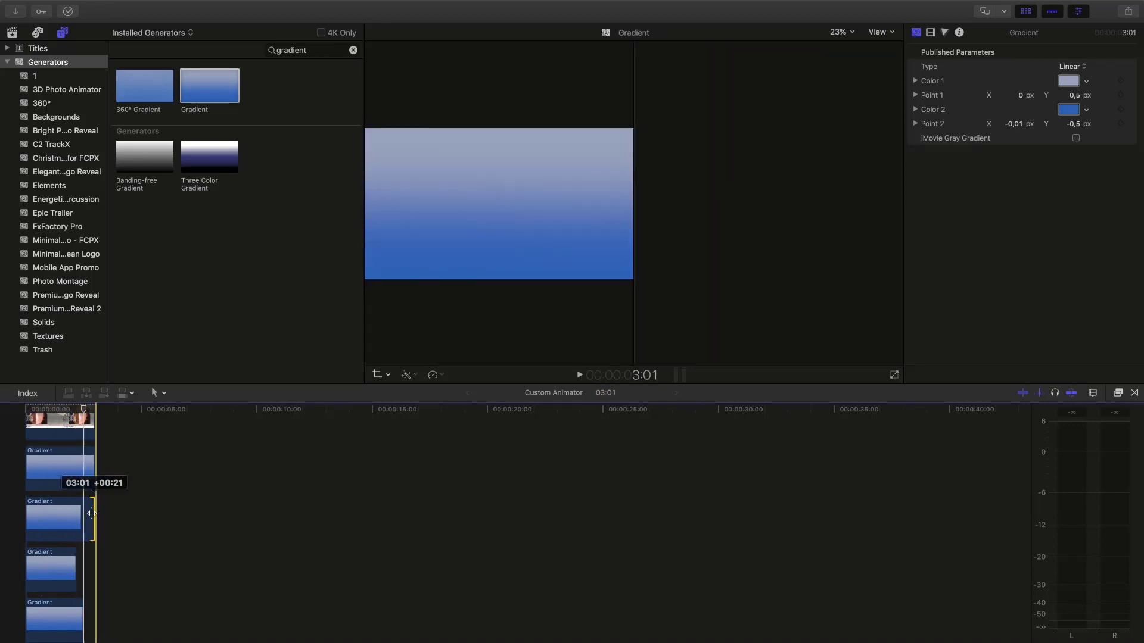
left_click_drag(77, 567, 94, 537)
scroll(104, 572, "down", 3)
left_click_drag(82, 588, 94, 588)
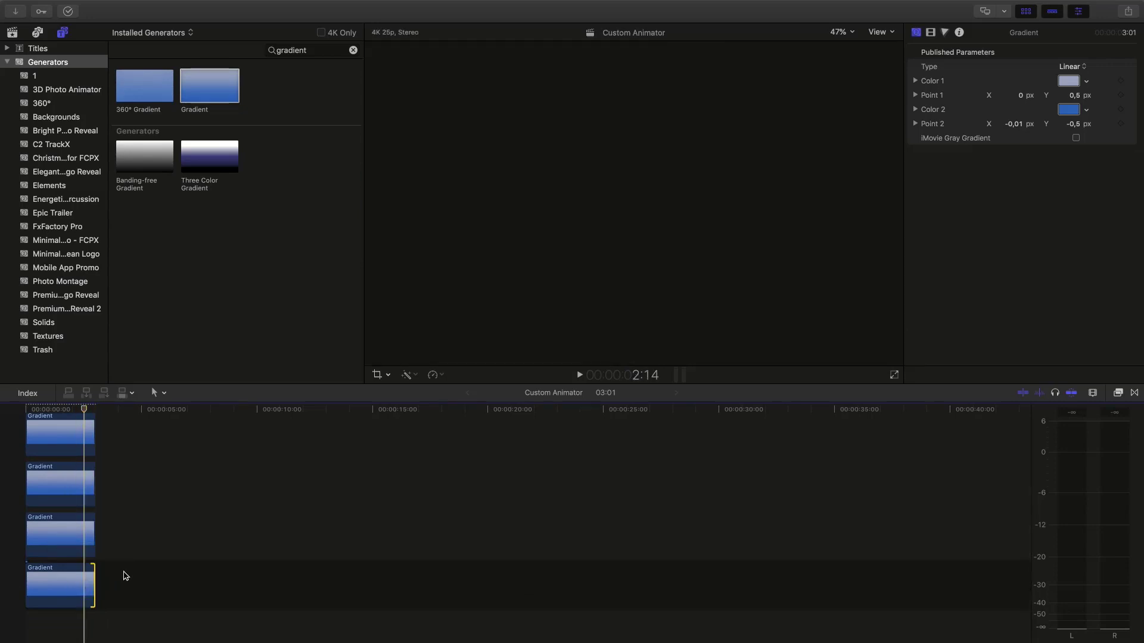
Step: Disable all the stacked Gradient clips except the one in the primary storyline
left_click(42, 587)
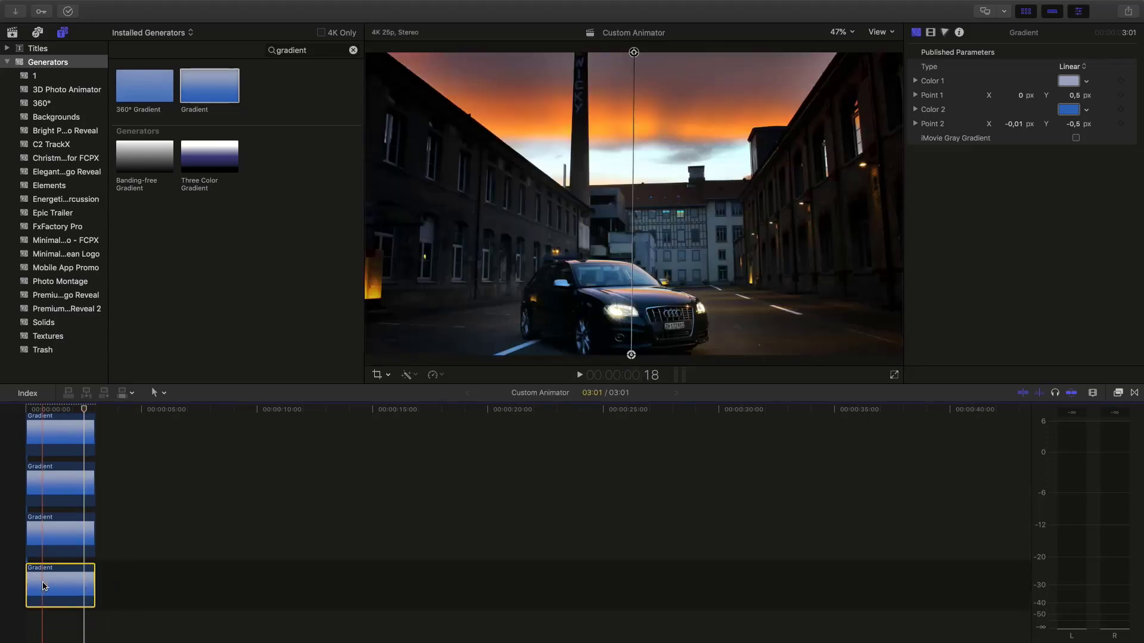
left_click(52, 542)
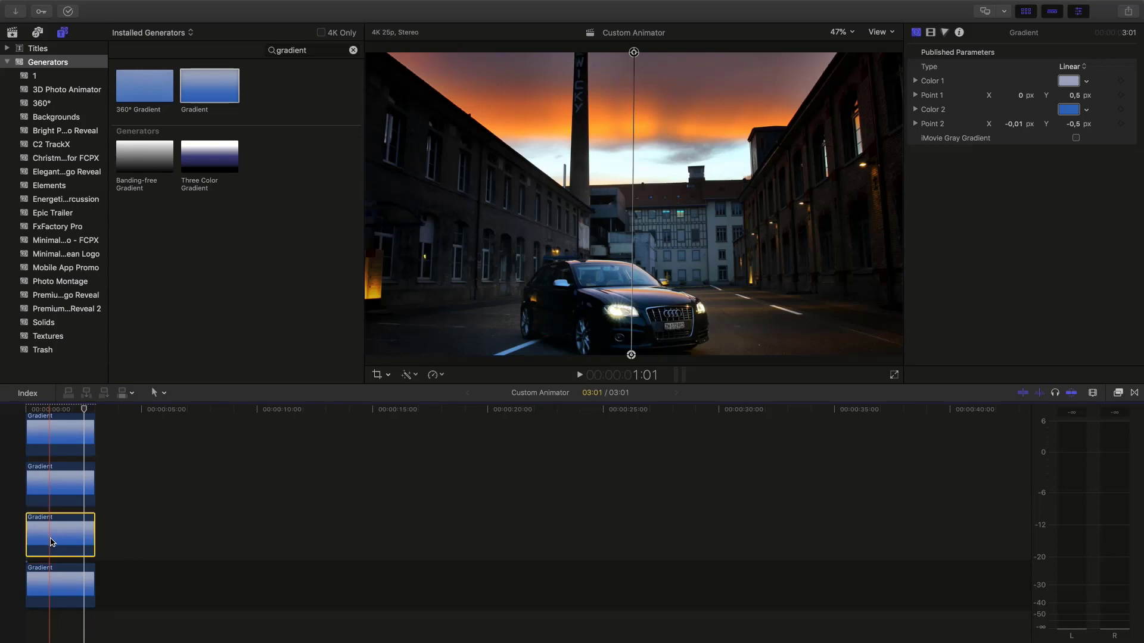
key("v")
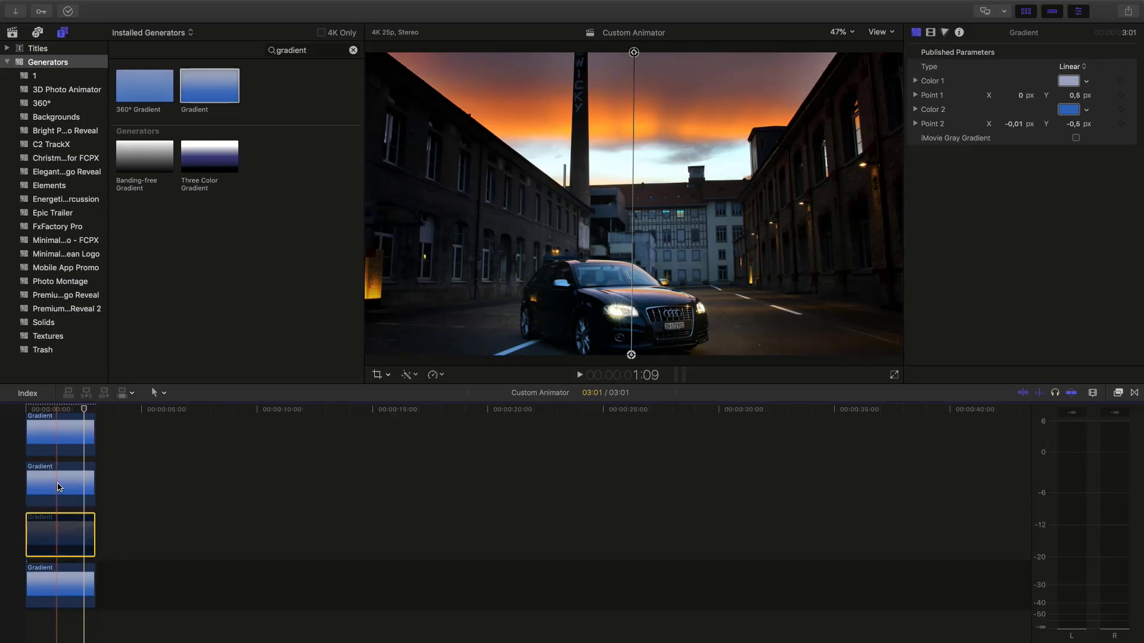
left_click(60, 487)
key("super+v")
key("v")
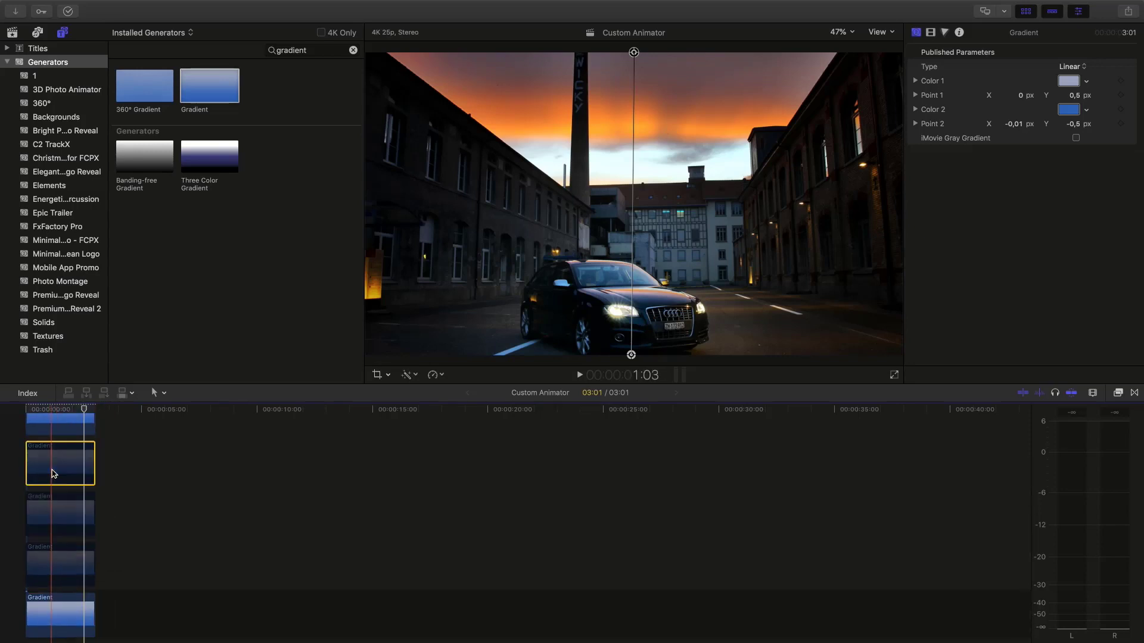
scroll(57, 489, "down", 3)
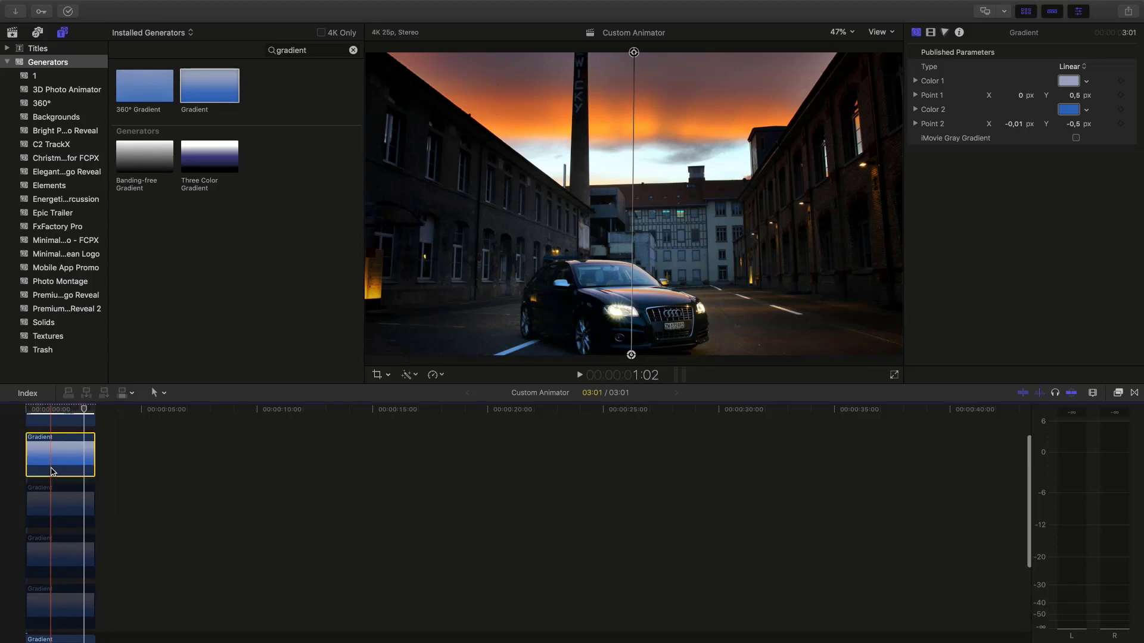
left_click(65, 509)
key("v")
key("super+v")
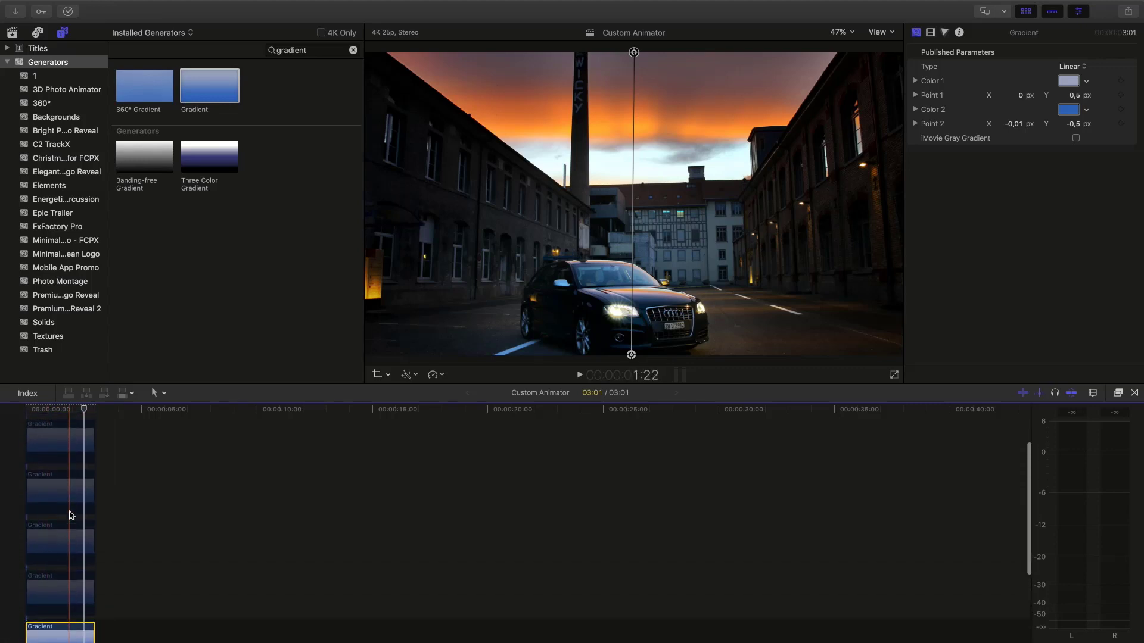
Step: Set the opacity of the Animator clip to 50% so the storyline Gradient shows through the car photo
scroll(69, 512, "up", 3)
left_click(65, 451)
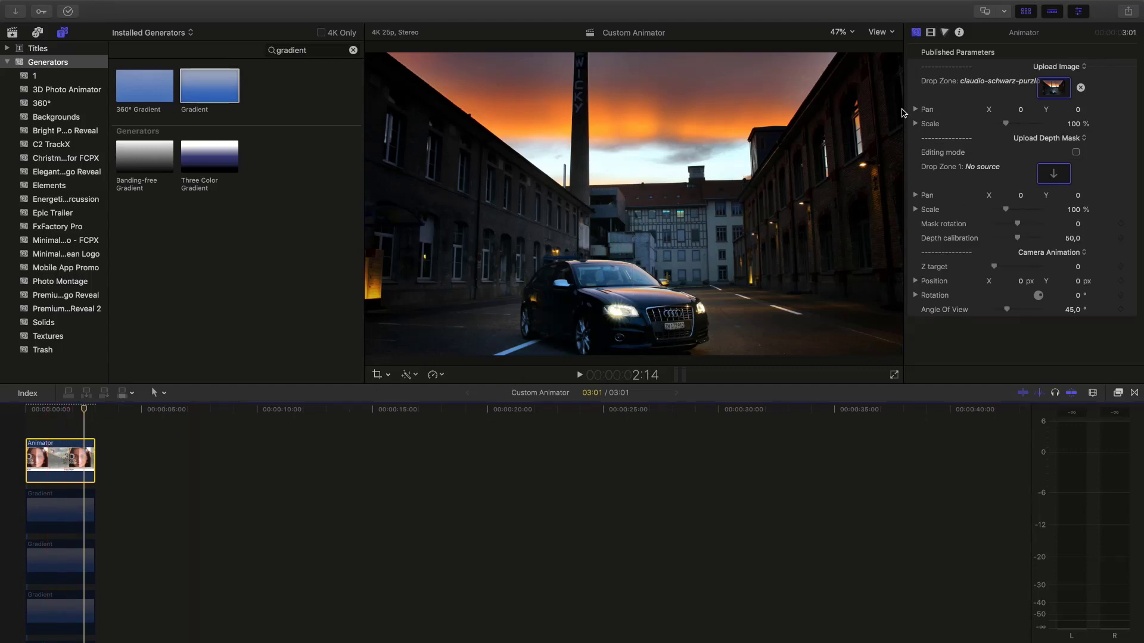
left_click(932, 33)
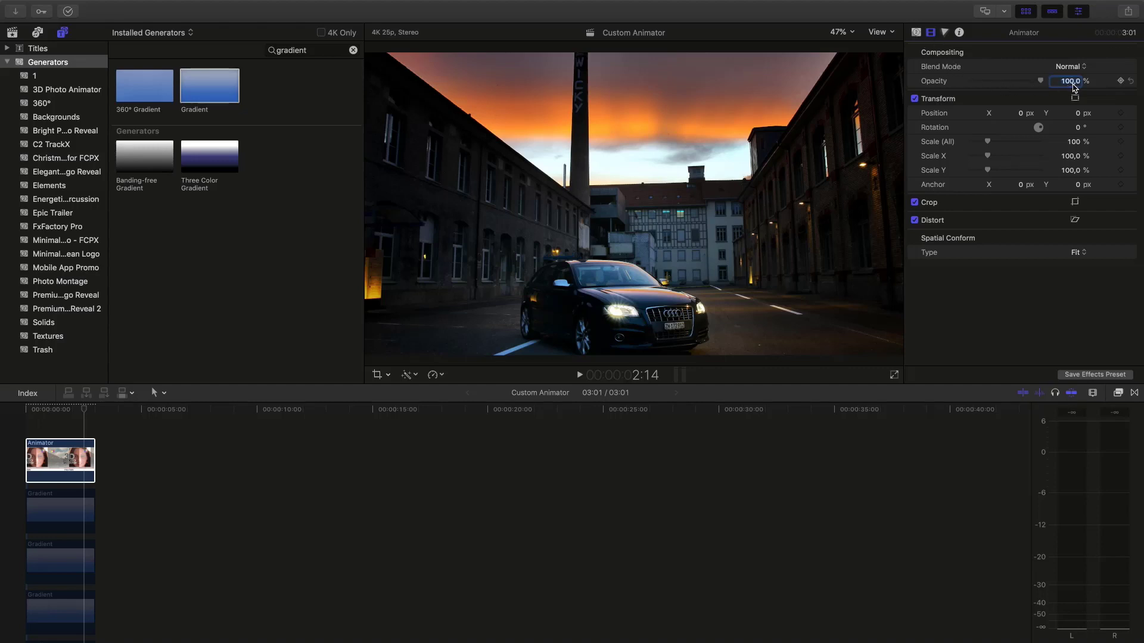
type("50")
key("Return")
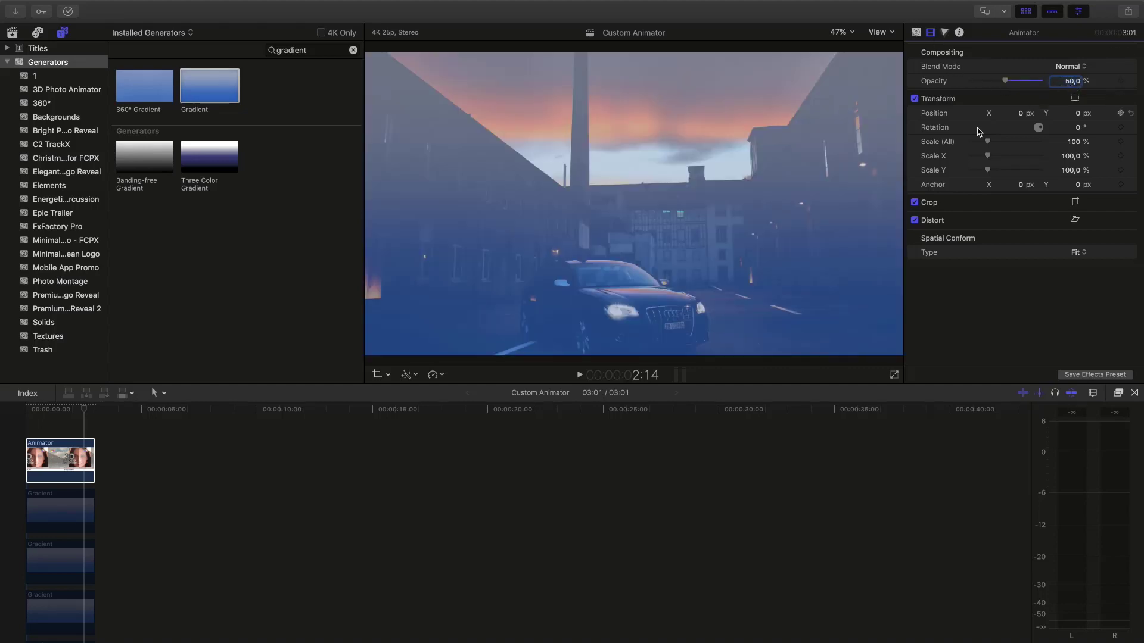
left_click(62, 459)
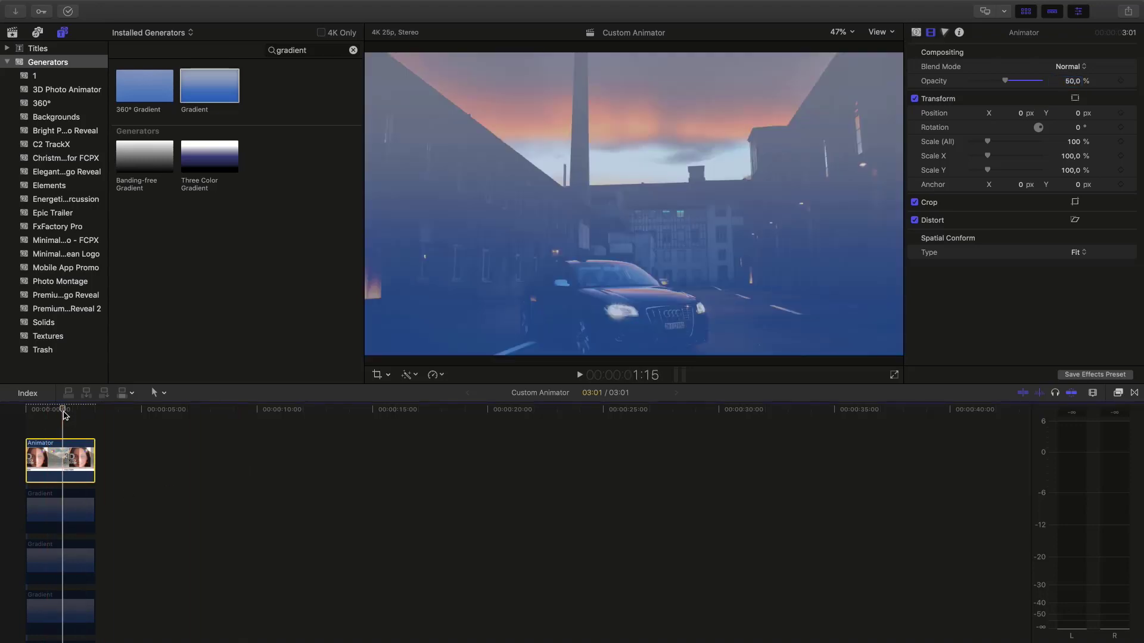
Step: Change both Color 1 and Color 2 of the storyline's Gradient clip to white
scroll(69, 433, "down", 3)
scroll(68, 433, "down", 6)
left_click(77, 519)
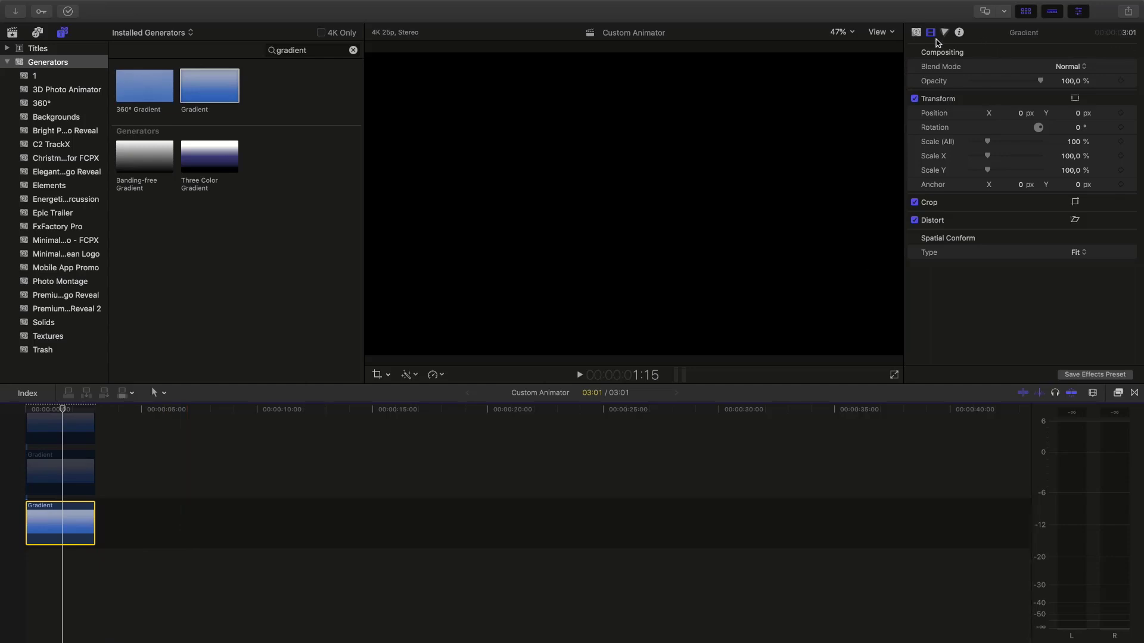
left_click(917, 33)
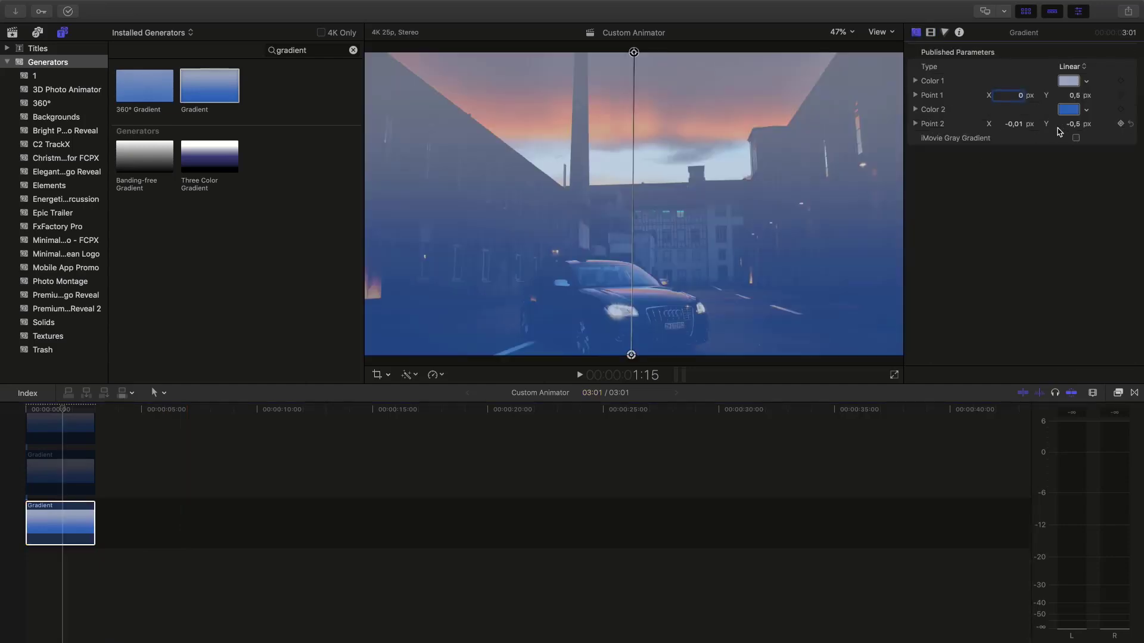
left_click(1068, 82)
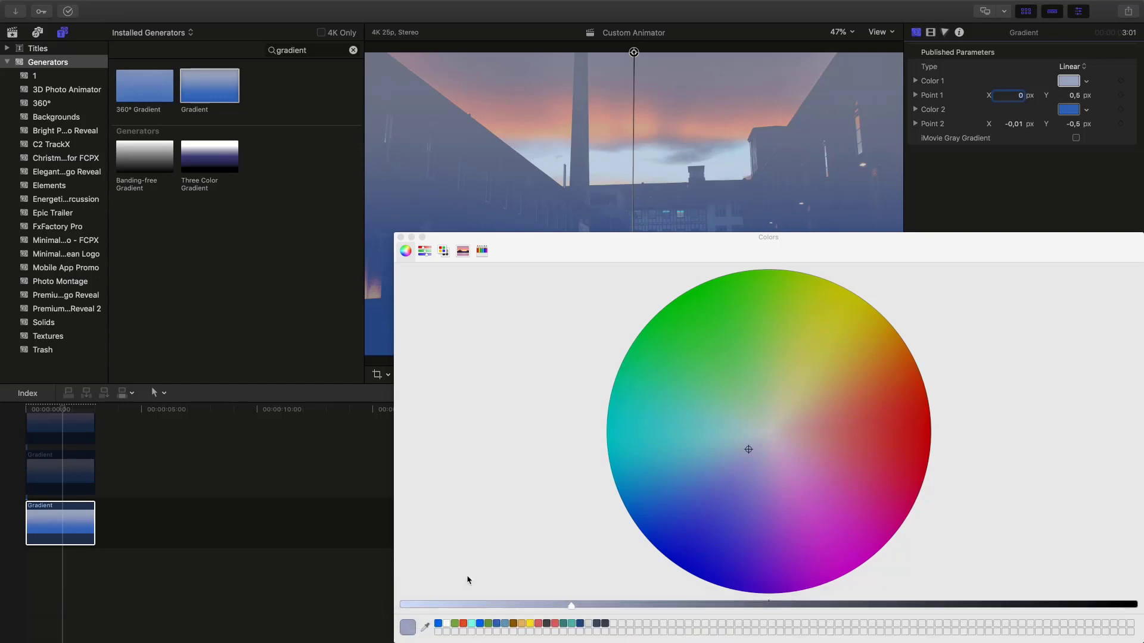
left_click(447, 625)
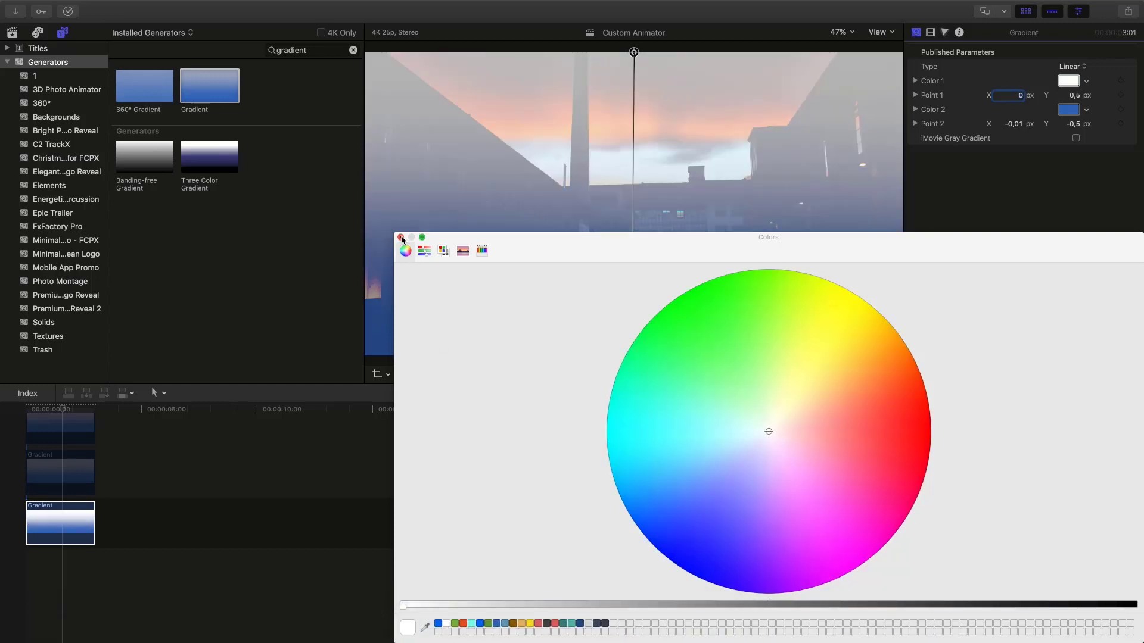
left_click(400, 237)
left_click(1064, 111)
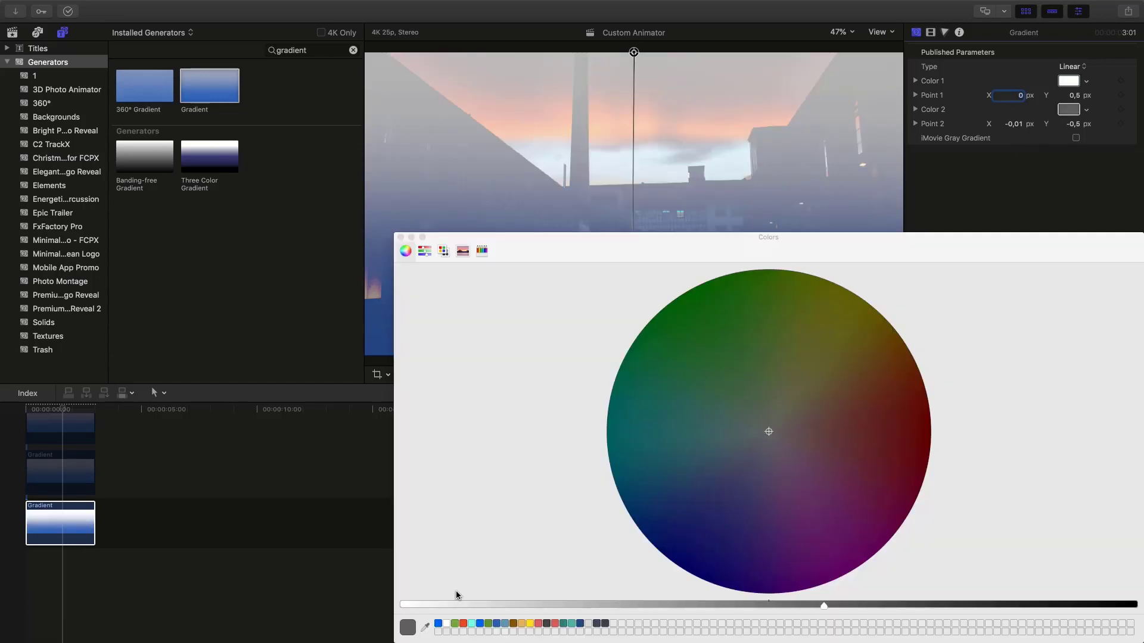
left_click(447, 624)
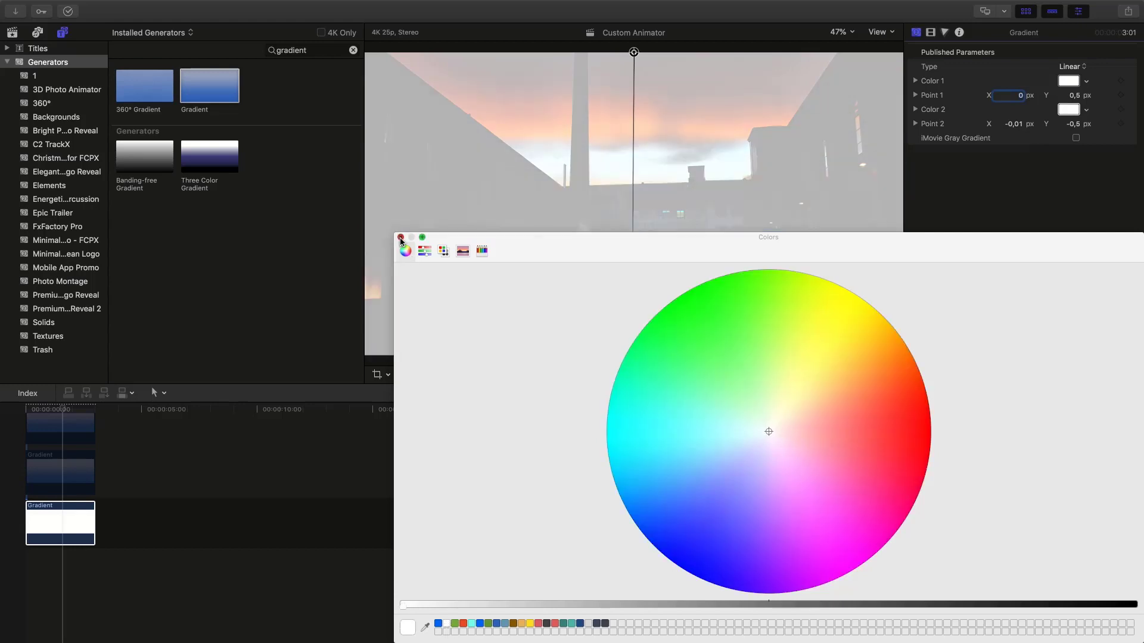
left_click(400, 237)
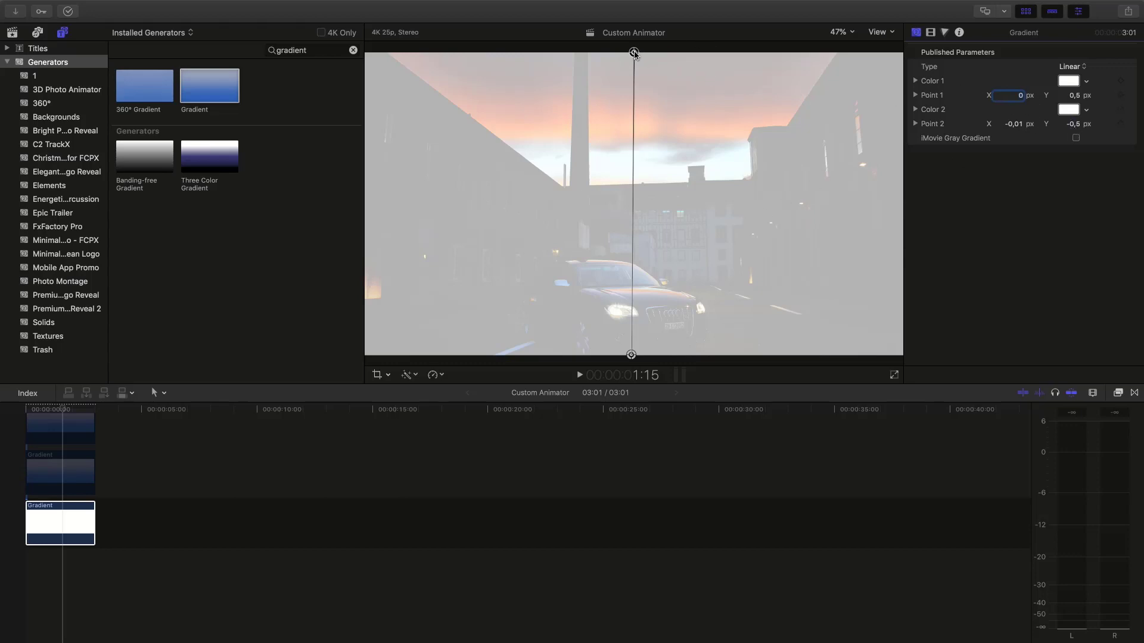
Step: Lay the gradient along the photo's left building, with Point 1 at about X -0,91 / Y 0,05 and Point 2 at about X -0,15 / Y -0,14
left_click_drag(634, 54, 361, 195)
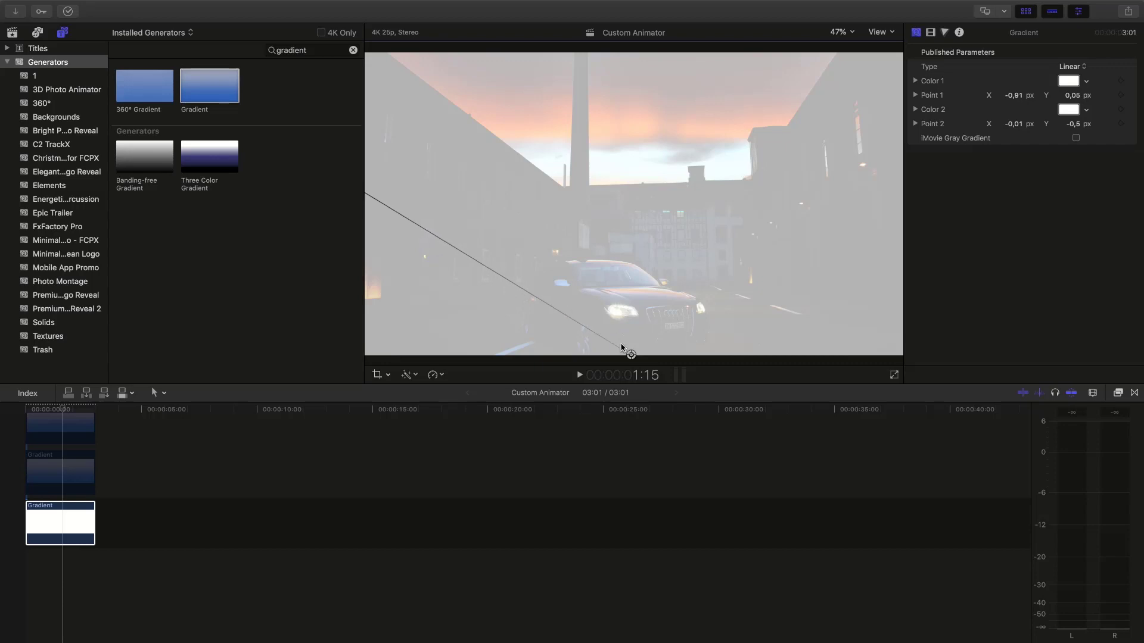
left_click_drag(631, 355, 614, 305)
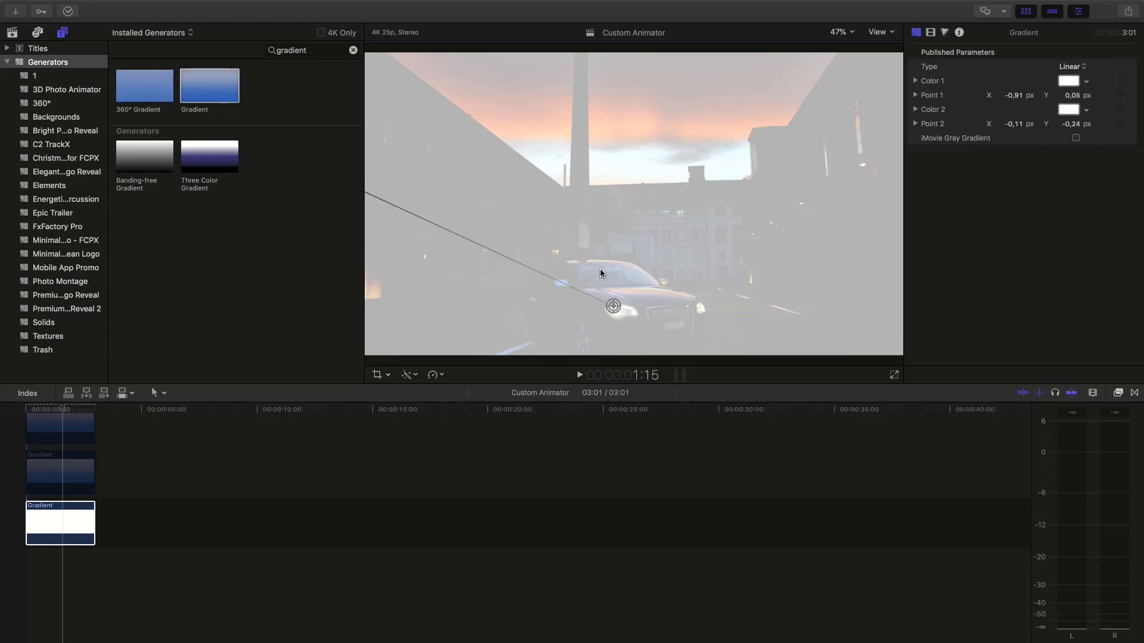
left_click_drag(600, 266, 592, 248)
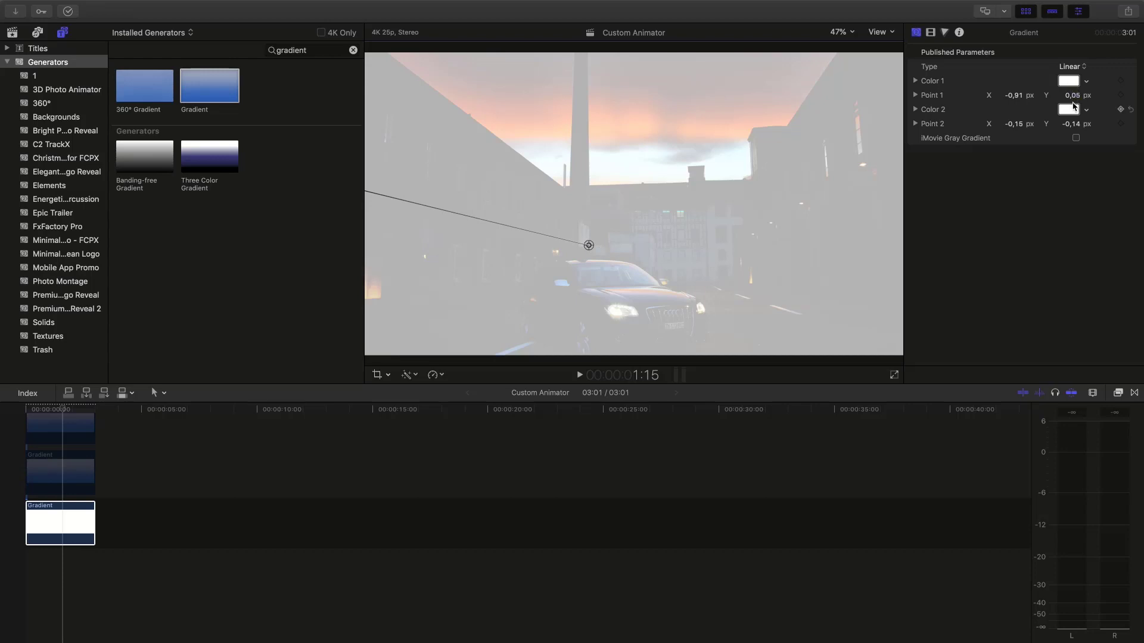
Step: Darken the gradient's Color 1 to a light grey and its Color 2 to a dark grey
left_click(1064, 83)
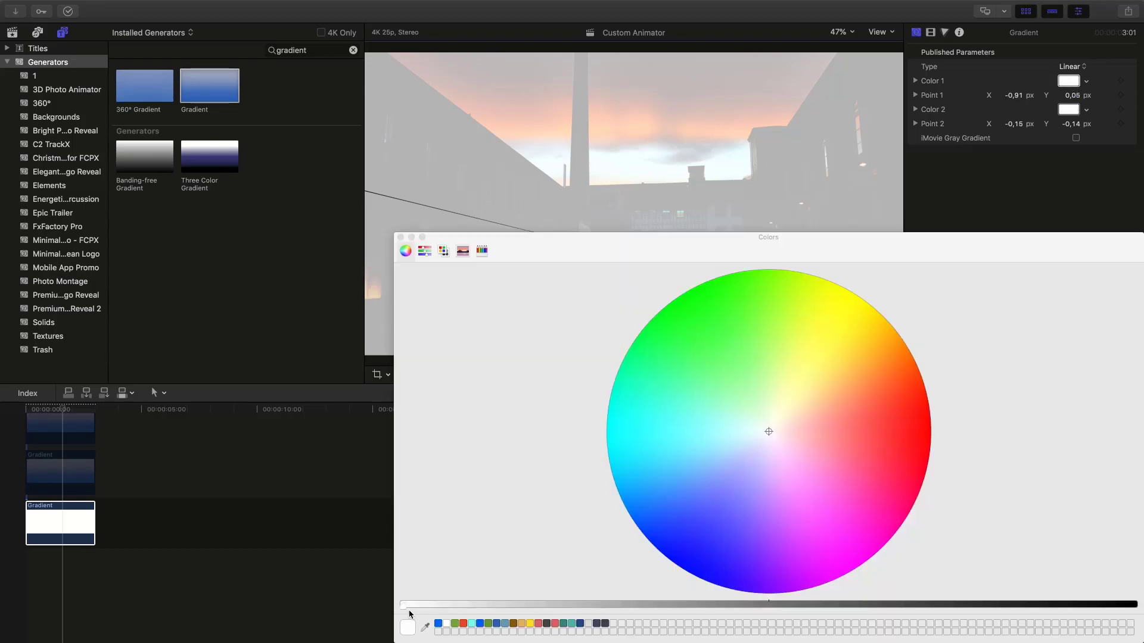
left_click_drag(408, 608, 457, 613)
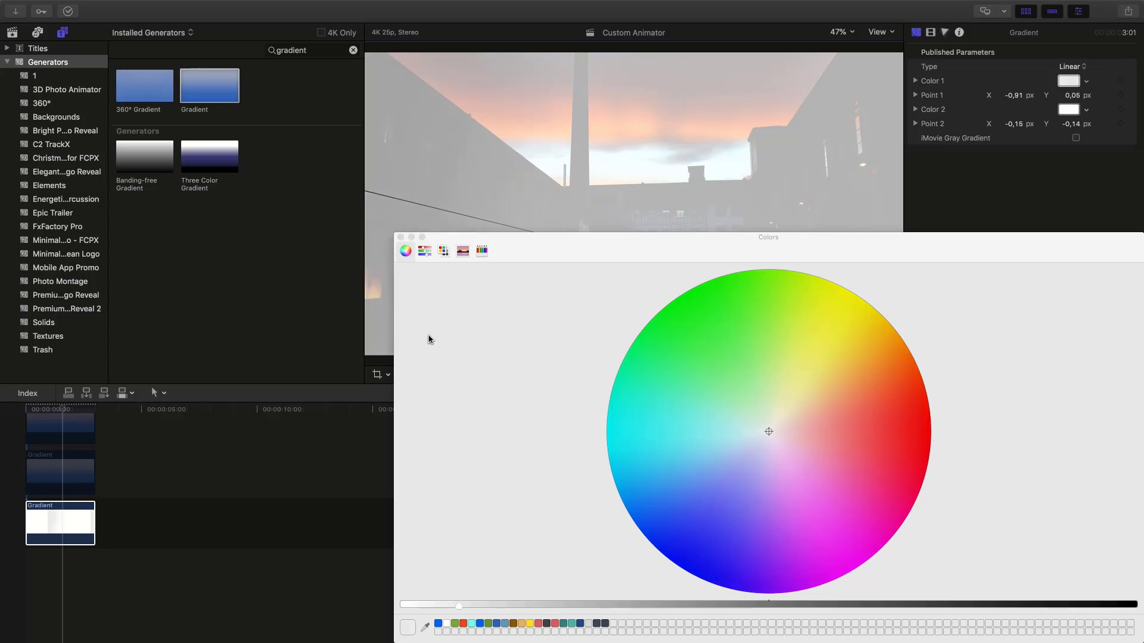
left_click(401, 238)
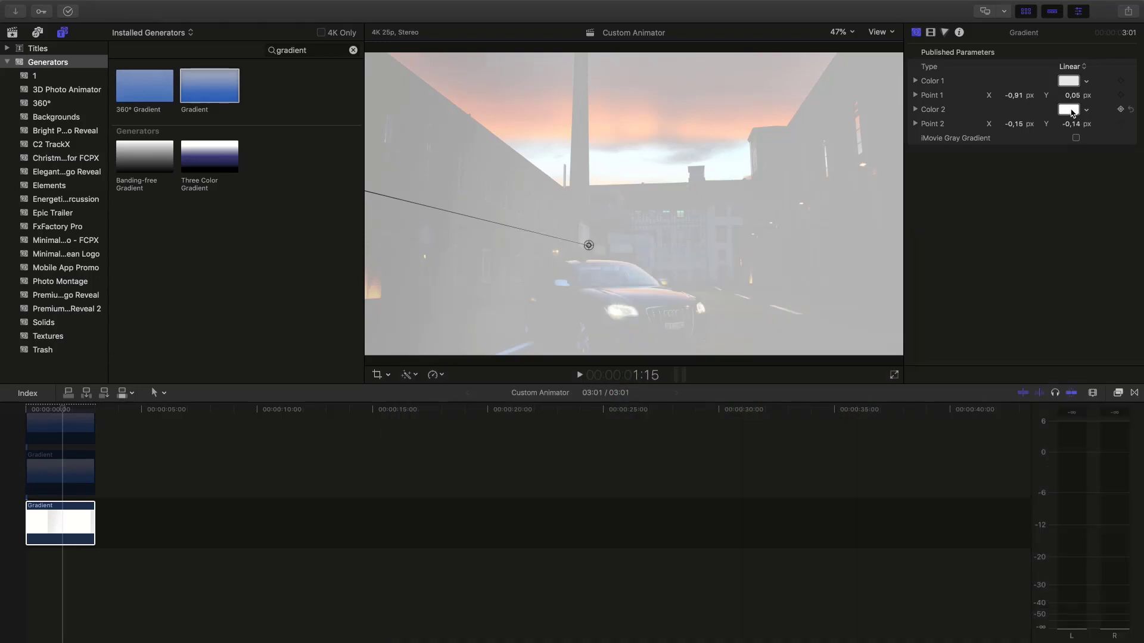
left_click(1072, 112)
left_click_drag(540, 603, 930, 617)
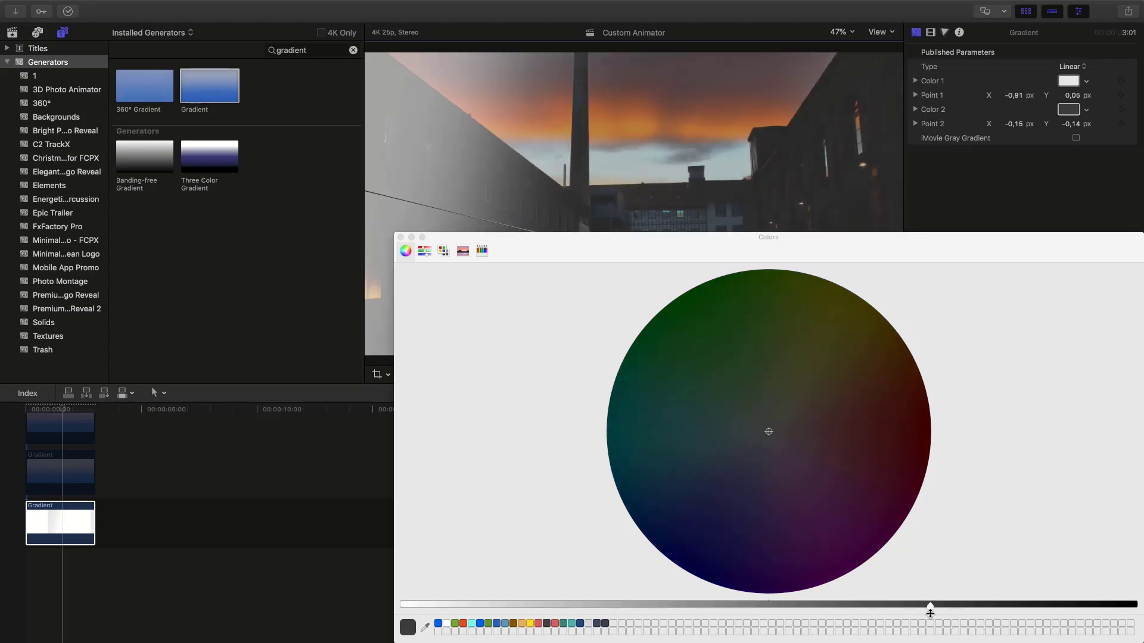
Step: Save the gradient's dark grey and light grey as swatches in the color picker
mouse_move(448, 621)
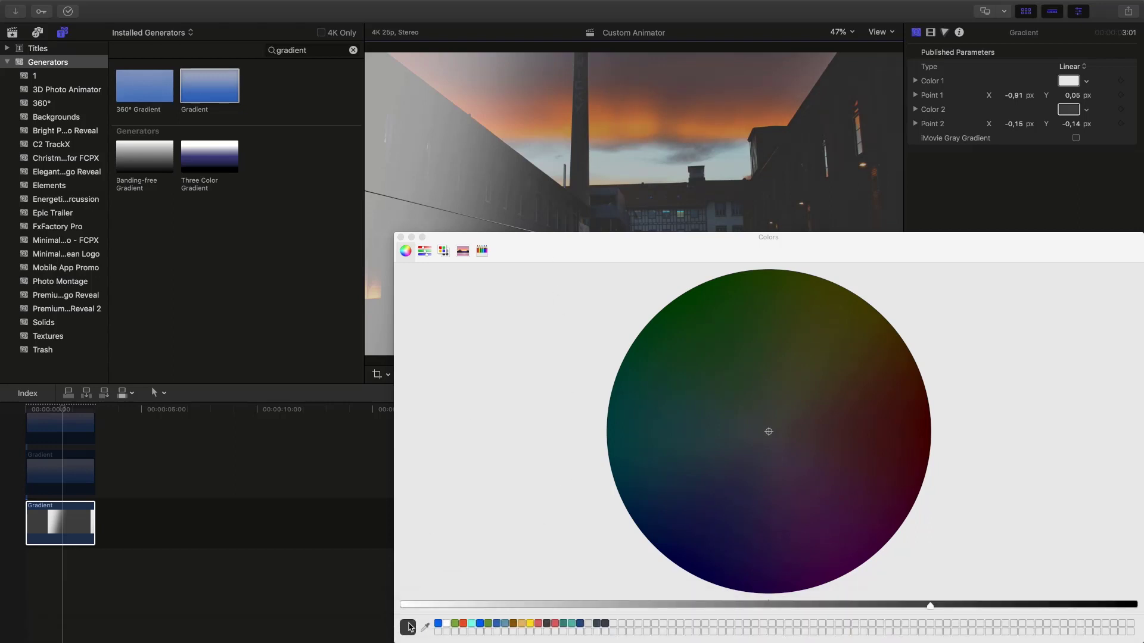
left_click_drag(408, 630, 643, 626)
left_click(400, 237)
left_click(1066, 84)
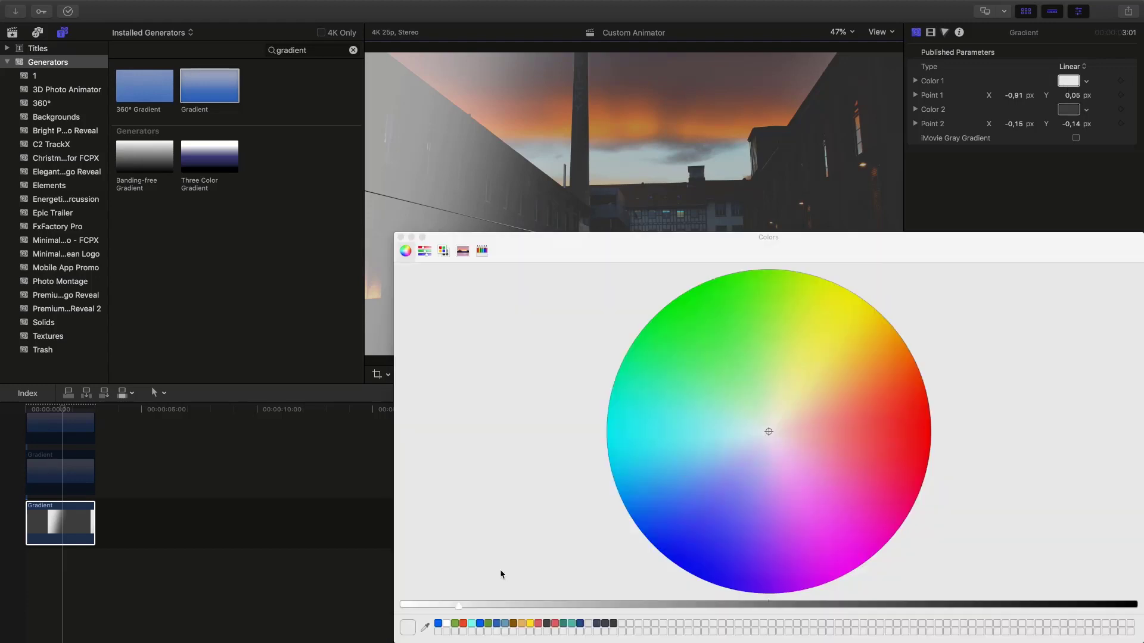
left_click_drag(408, 629, 626, 626)
left_click(400, 238)
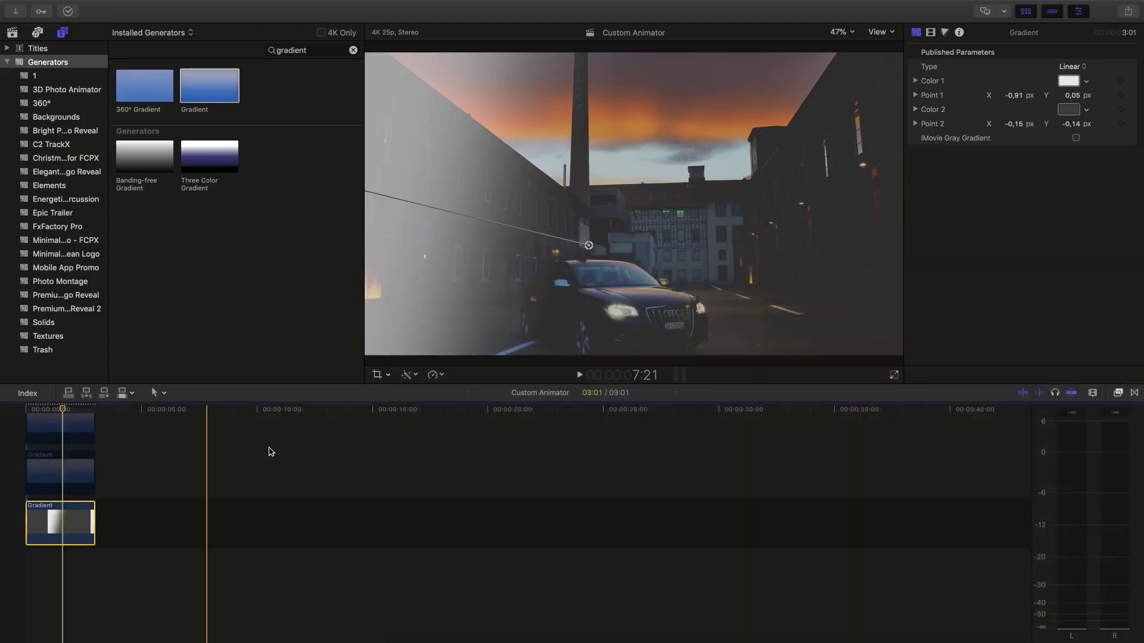
Step: Search the effects for "mask" and apply the Draw Mask effect to the storyline's Gradient clip
left_click(1119, 395)
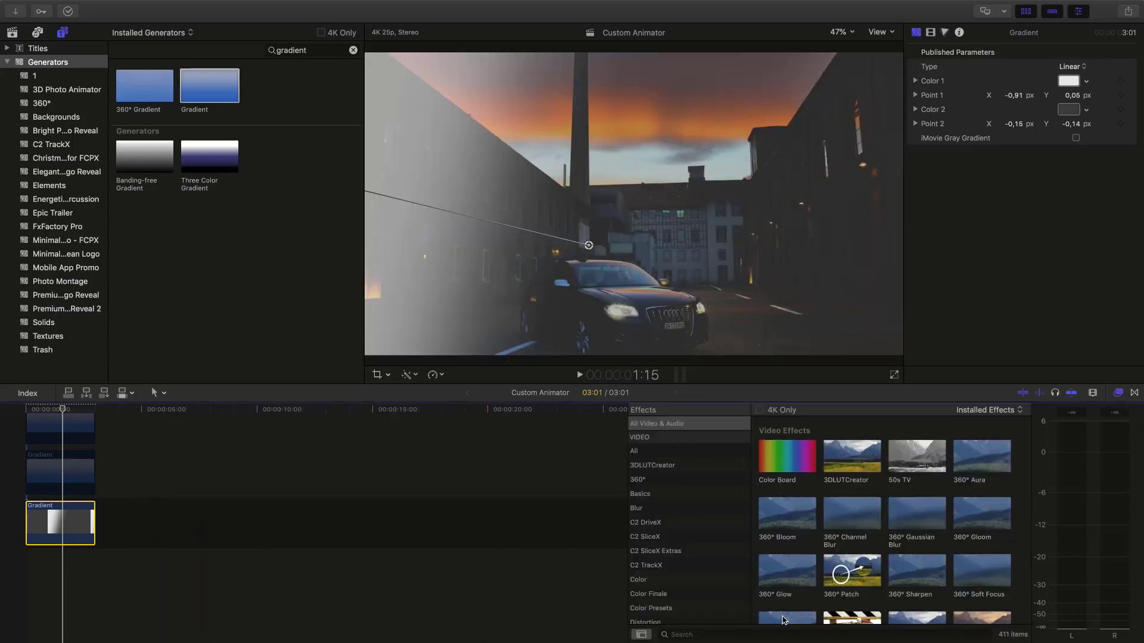
left_click(778, 635)
type("mask")
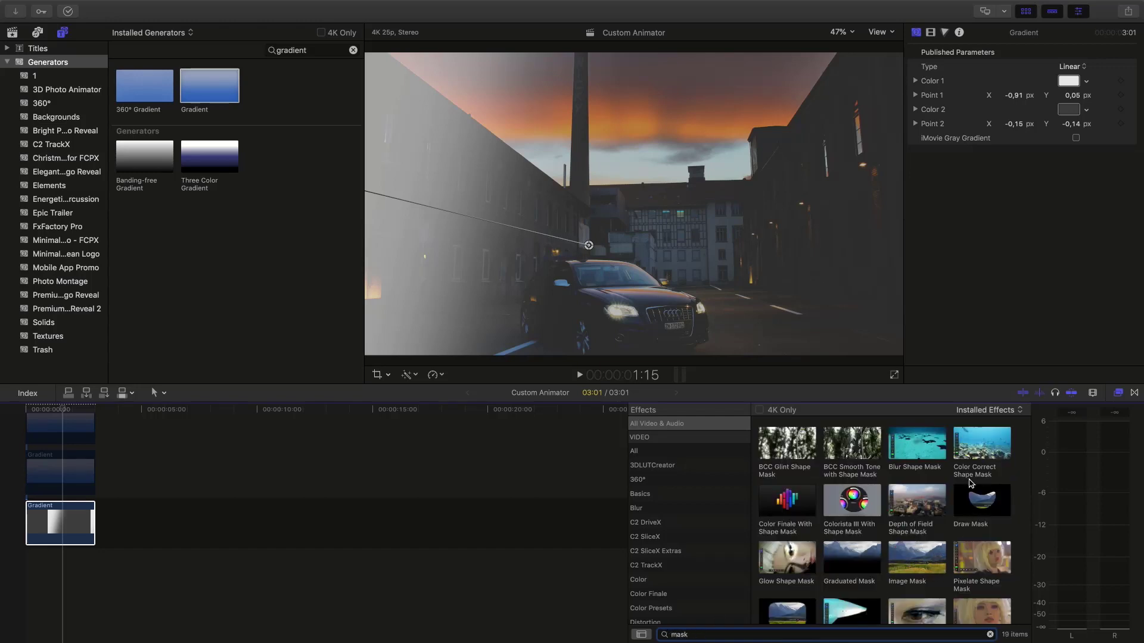
left_click(994, 511)
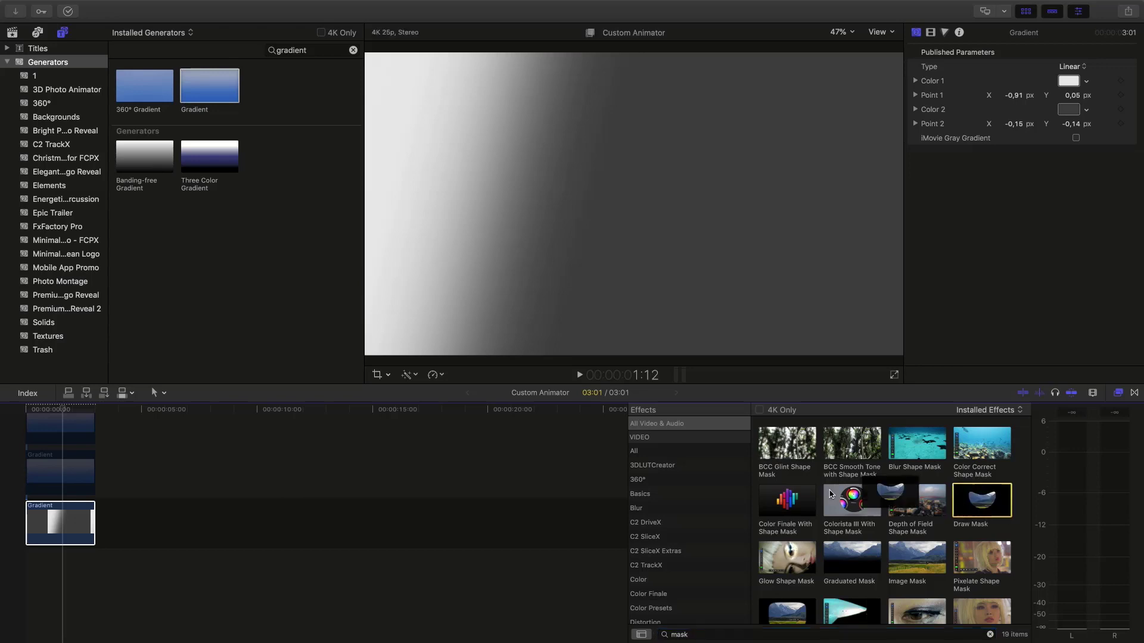
mouse_move(982, 500)
left_mouse_down()
mouse_move(54, 515)
mouse_move(66, 523)
left_mouse_up()
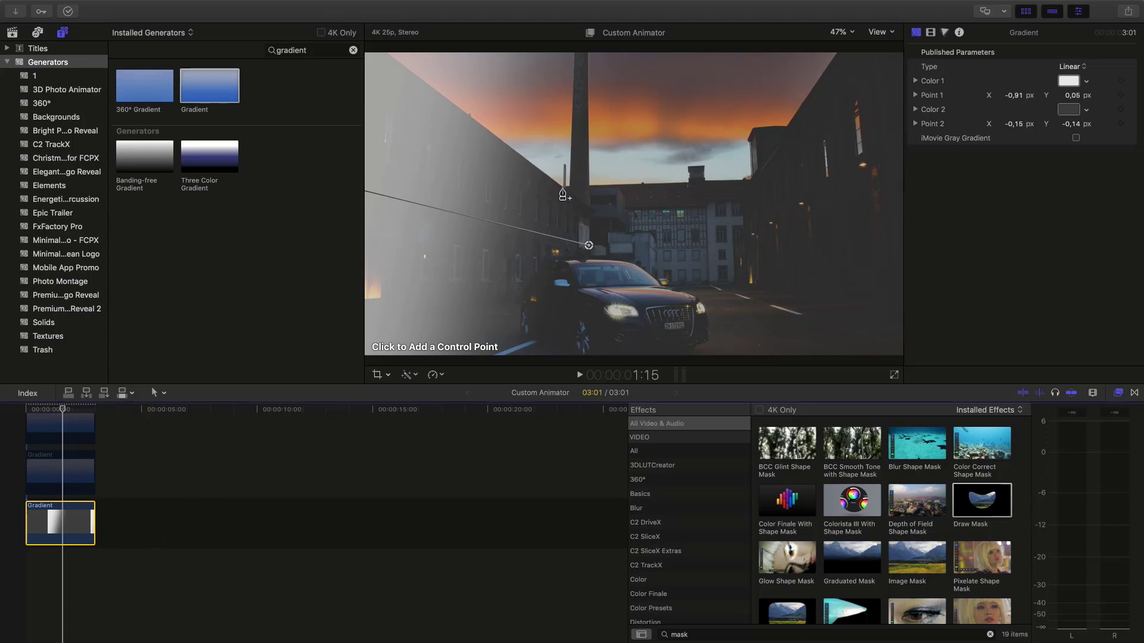
Step: Draw a closed mask around the photo's left building, following its roofline and extending past the frame edge with the viewer at 25%
left_click(591, 210)
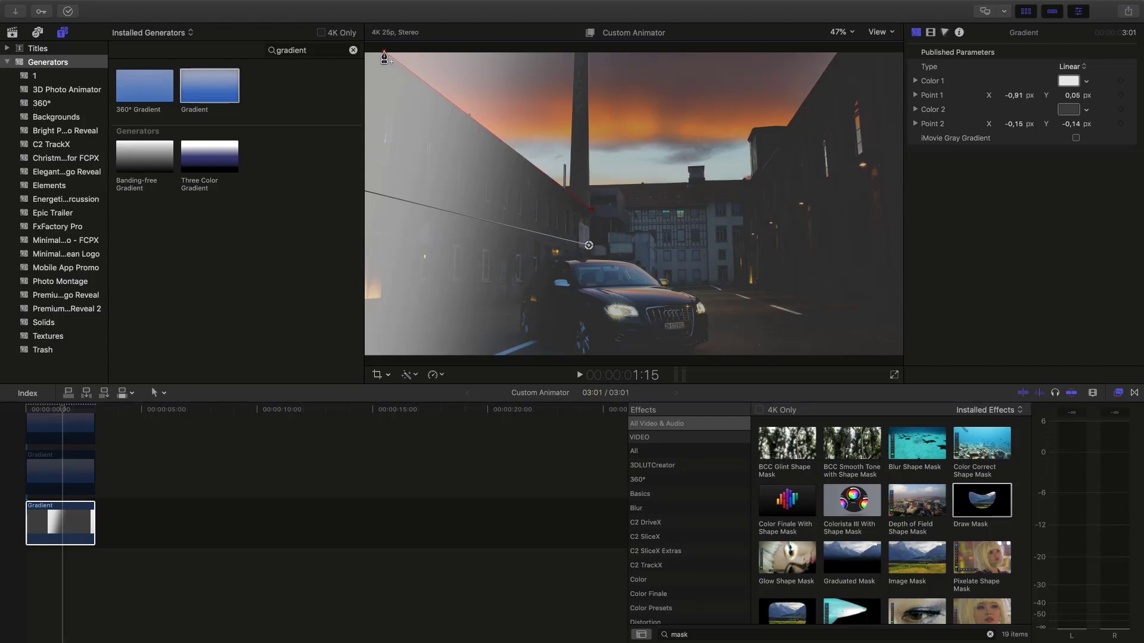
left_click(840, 32)
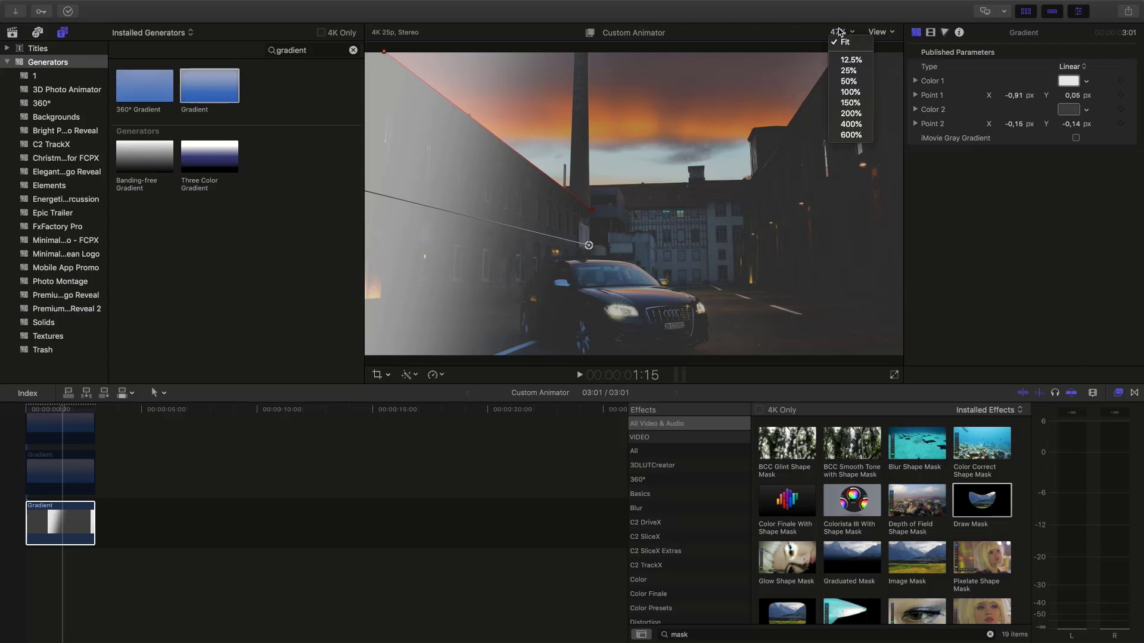
left_click(854, 74)
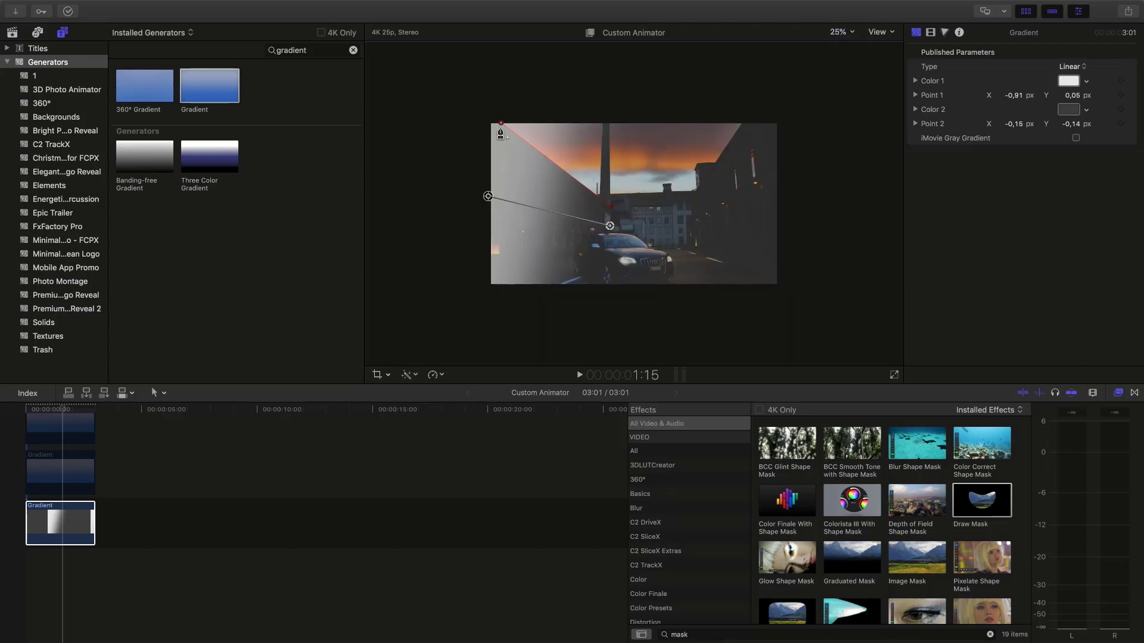
left_click_drag(494, 122, 472, 101)
left_click(466, 273)
left_click(612, 207)
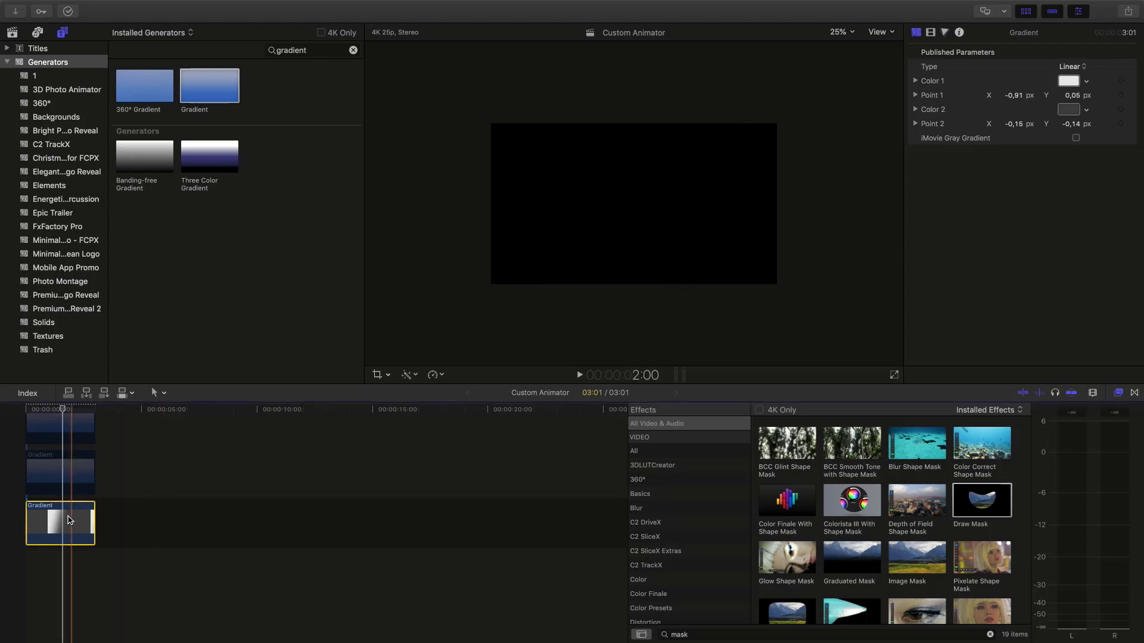
Step: Run the second Gradient clip from dark grey to light grey across the photo's right building and begin that building's mask outline
left_click(67, 482)
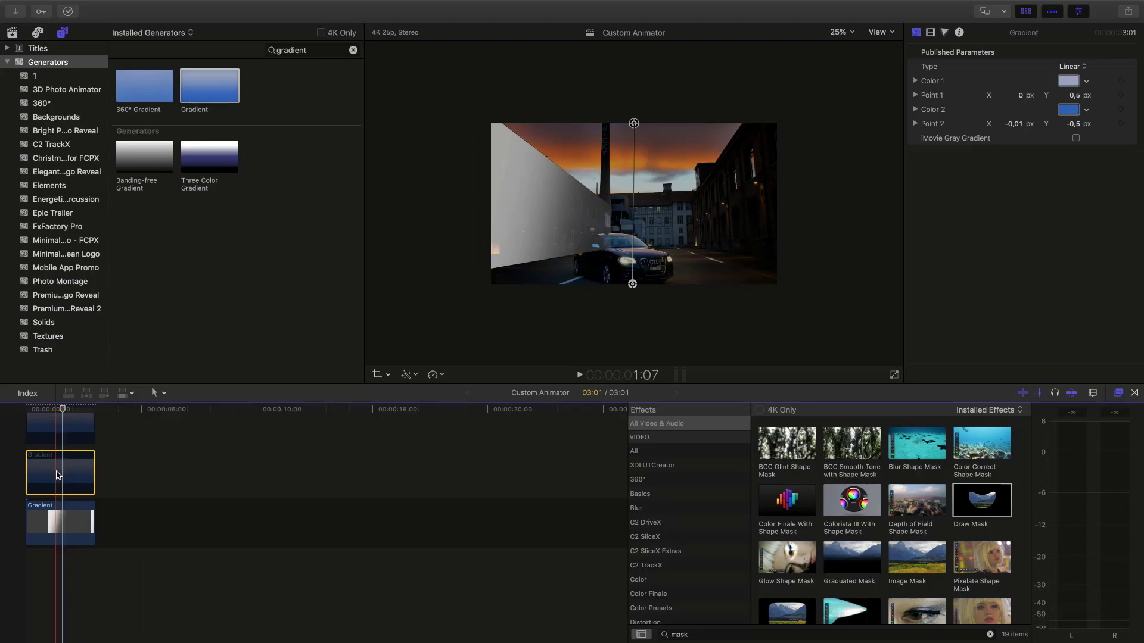
left_click(68, 475)
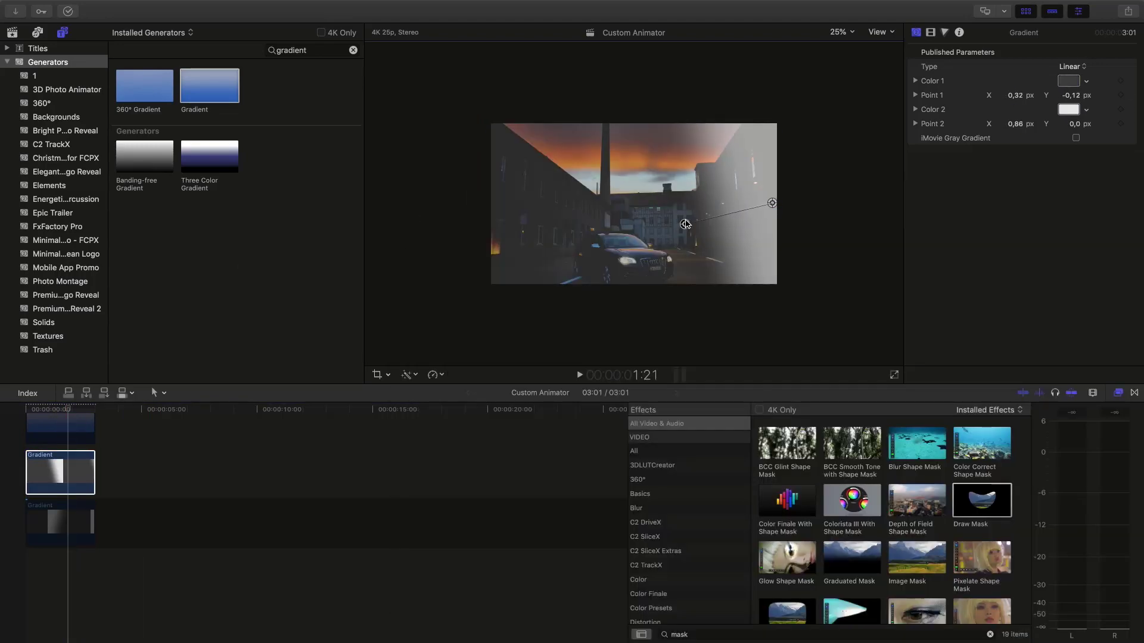
left_click(708, 253)
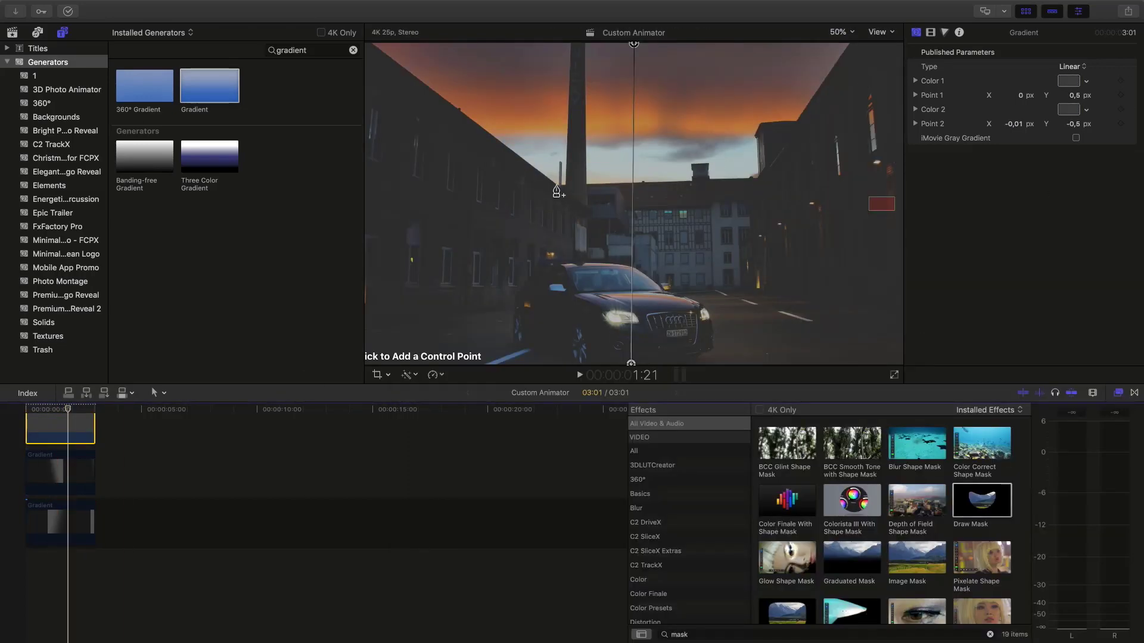
Step: Draw a mask on the dark grey Gradient around the background buildings, following the tall chimney, roofline and roof structure
left_click(557, 186)
left_click(572, 45)
left_click(587, 184)
left_click(691, 163)
left_click(708, 162)
left_click(756, 177)
left_click(749, 192)
left_click(754, 291)
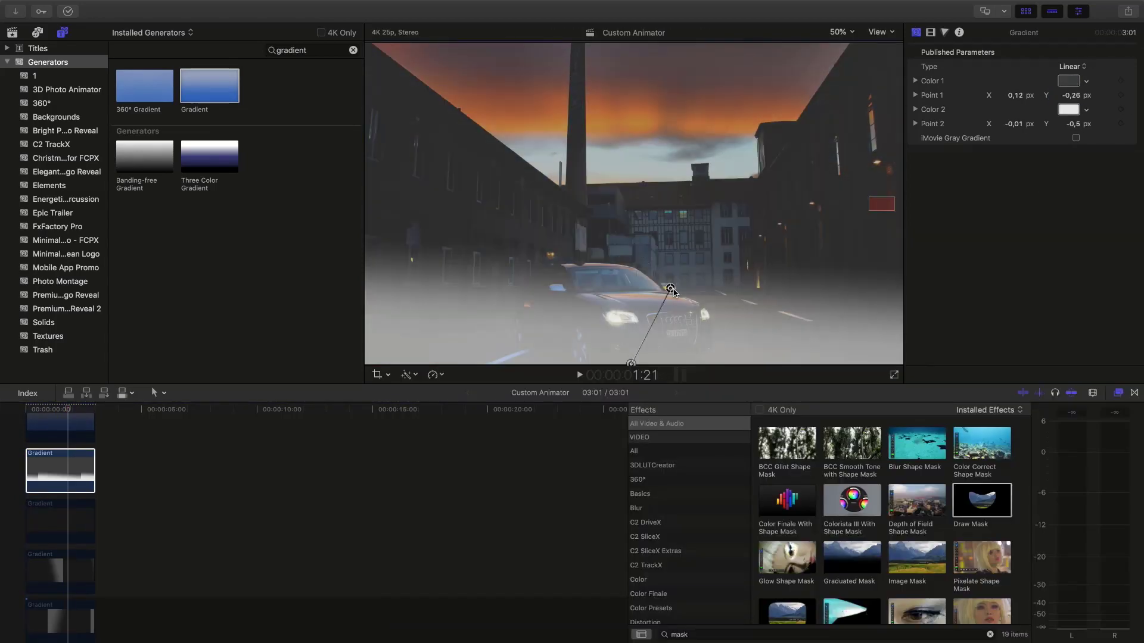
Step: Move the floor gradient's Point 2 beneath its Point 1 at the frame's lower edge, and lighten Color 1 of the new car Gradient
left_click_drag(630, 362, 676, 362)
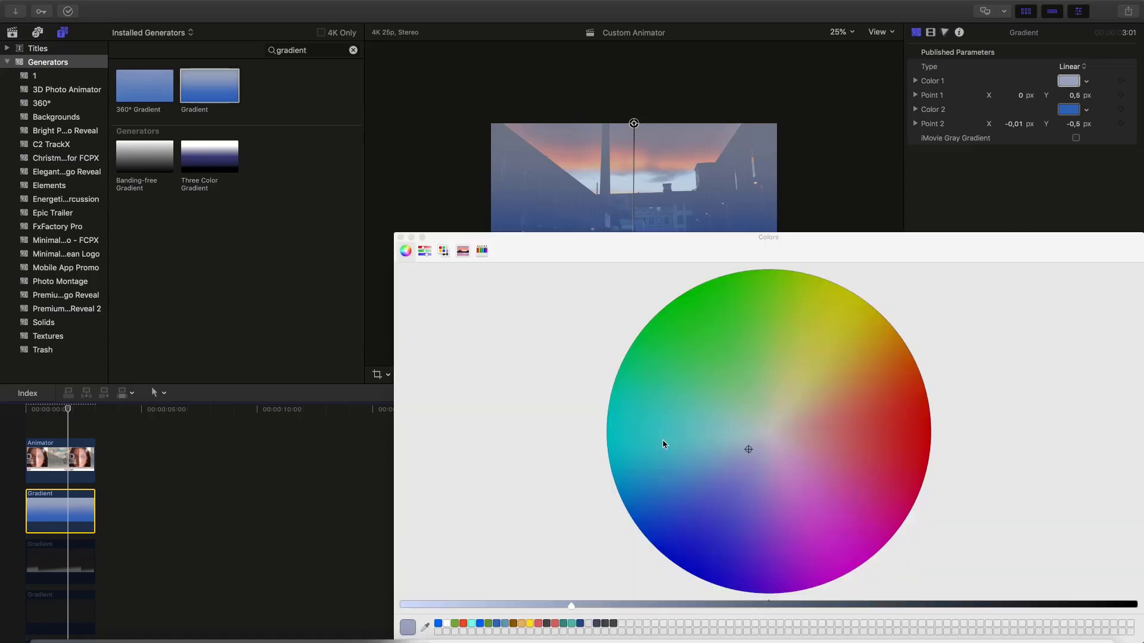
left_click_drag(596, 604, 459, 606)
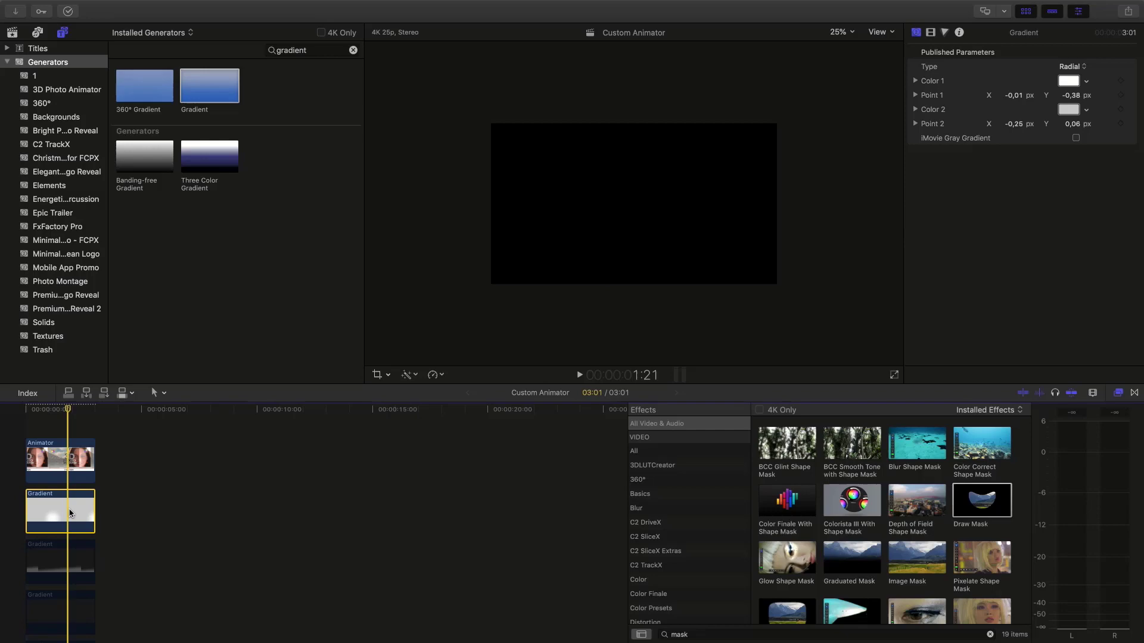
Step: Draw a closed mask on the radial Gradient around the car, following its roof, rear and wheels
left_click(62, 507)
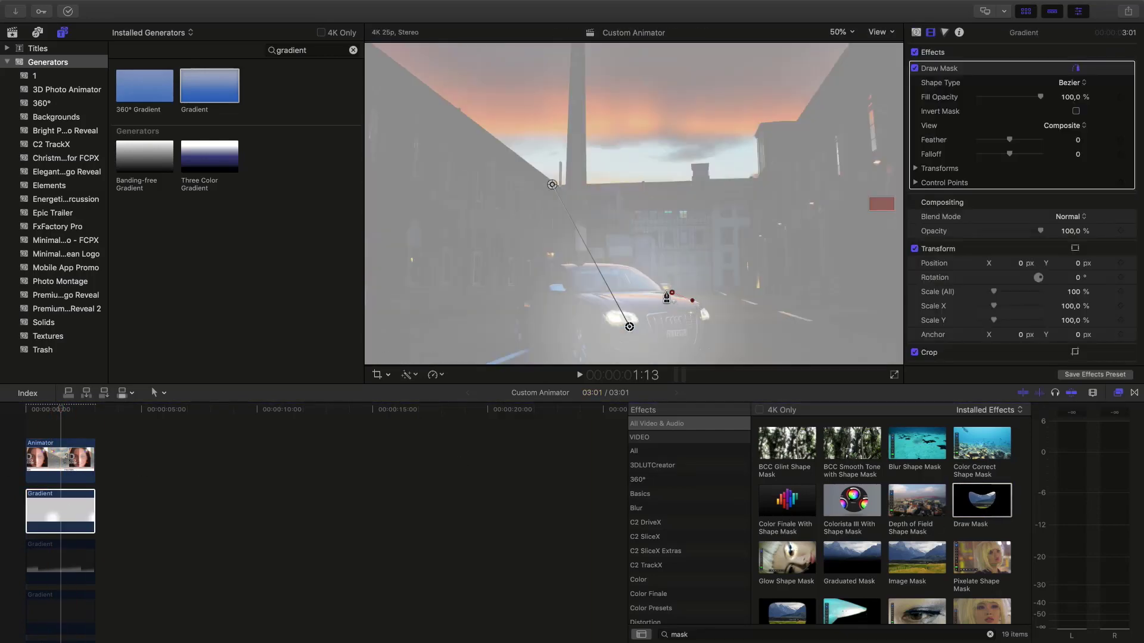
left_click(617, 270)
left_click(549, 275)
left_click(518, 337)
left_click(563, 362)
key("super+minus")
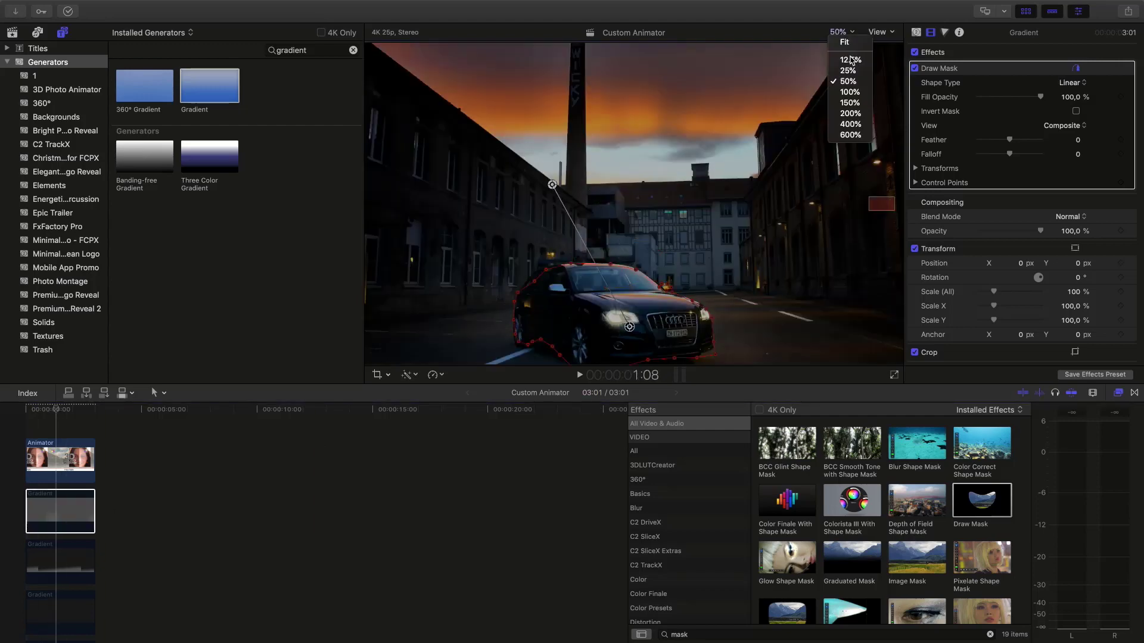
Step: Switch the car mask's Shape Type to Bezier and adjust its control points around the far side mirror with the viewer at 100%
left_click(840, 113)
left_click_drag(878, 208, 880, 210)
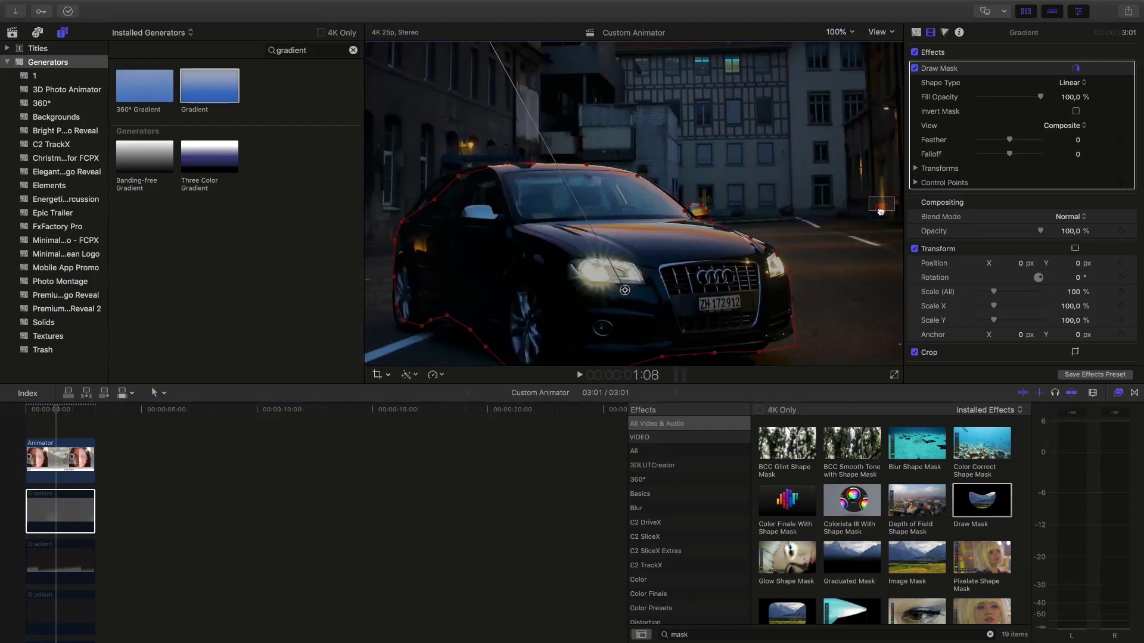
left_click_drag(686, 211, 710, 214)
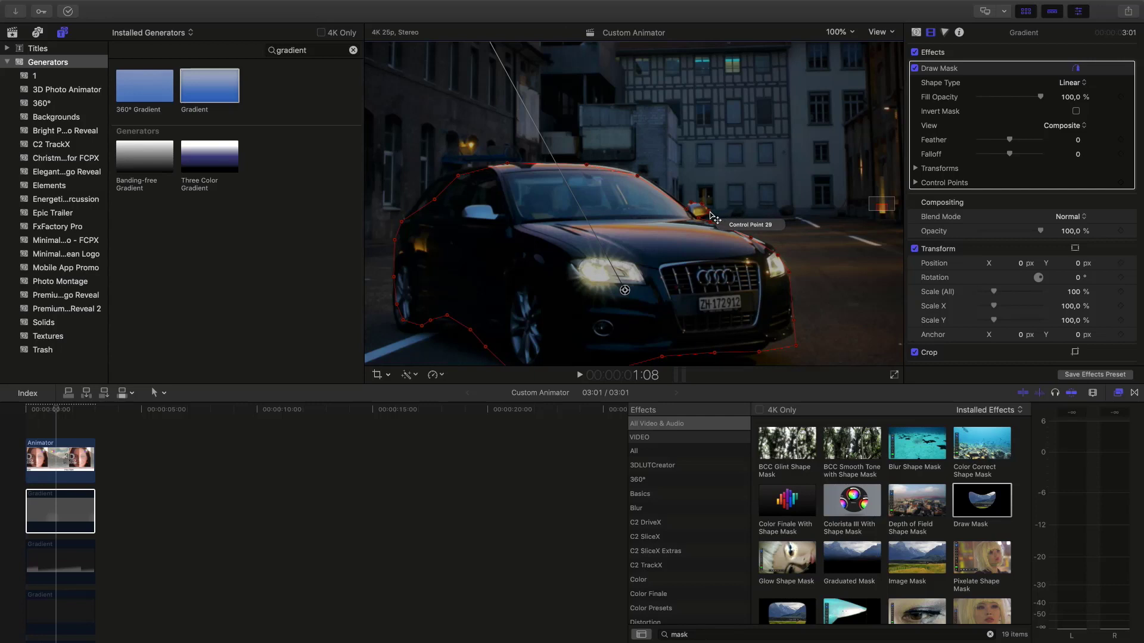
left_click_drag(709, 208, 709, 219)
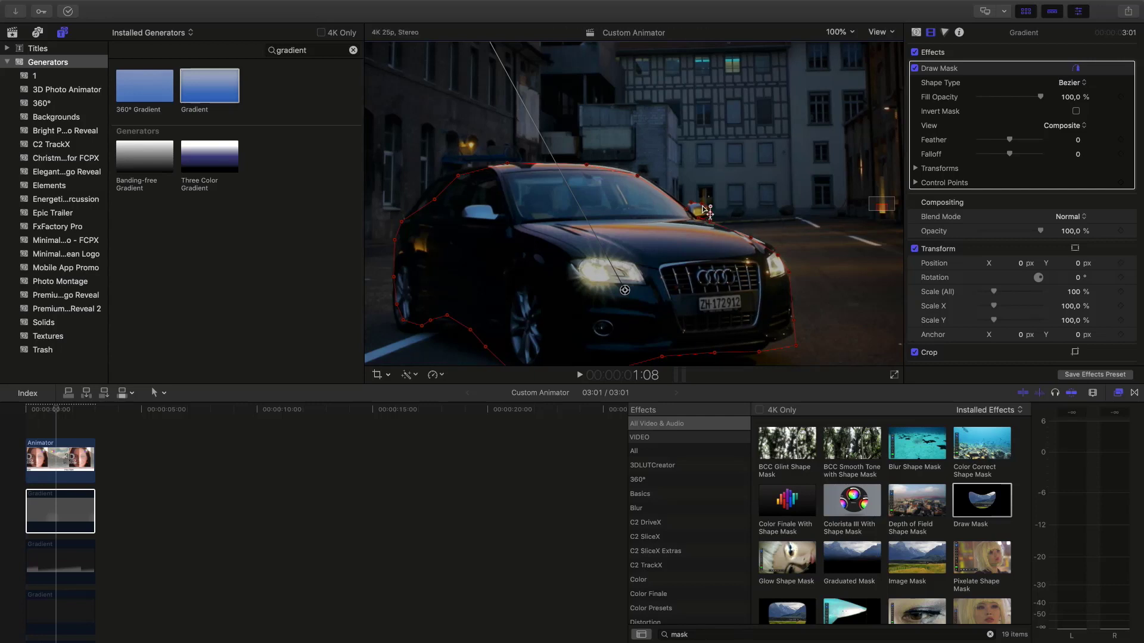
left_click(60, 515)
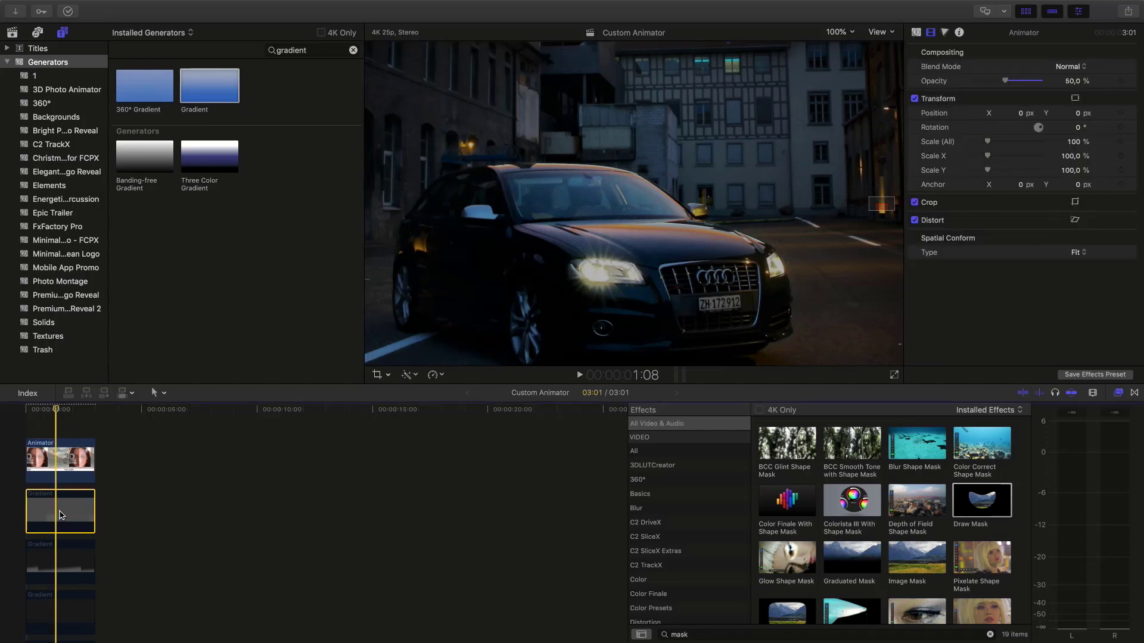
left_click(703, 210)
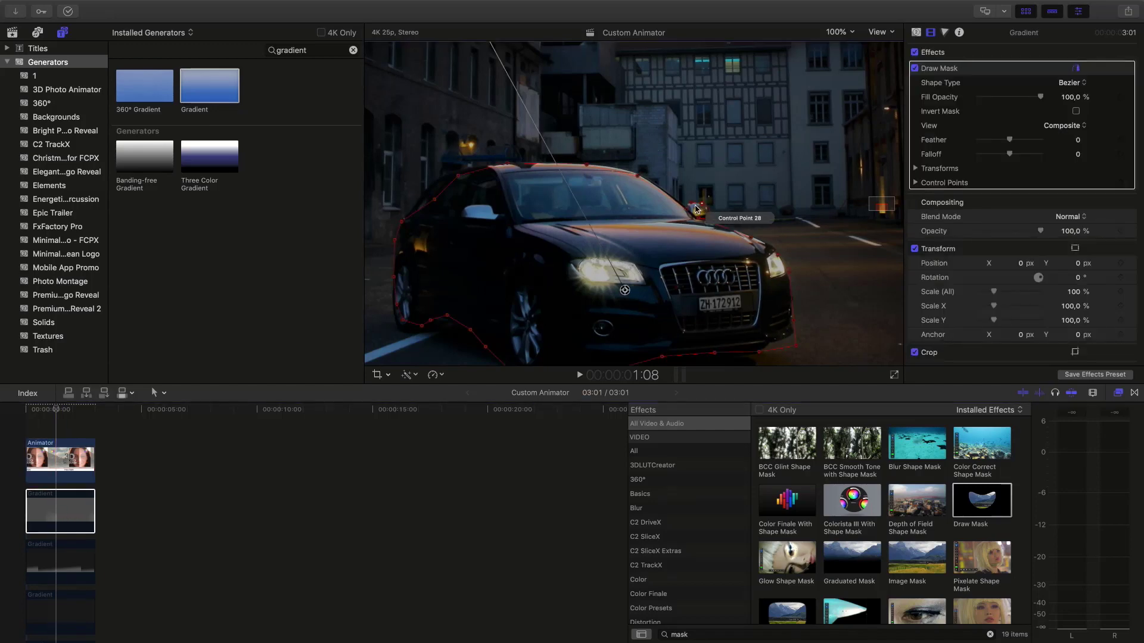
Step: Smooth the car mask's control points along the roof and the upper edge of the windshield
left_click(639, 177)
double_click(637, 174)
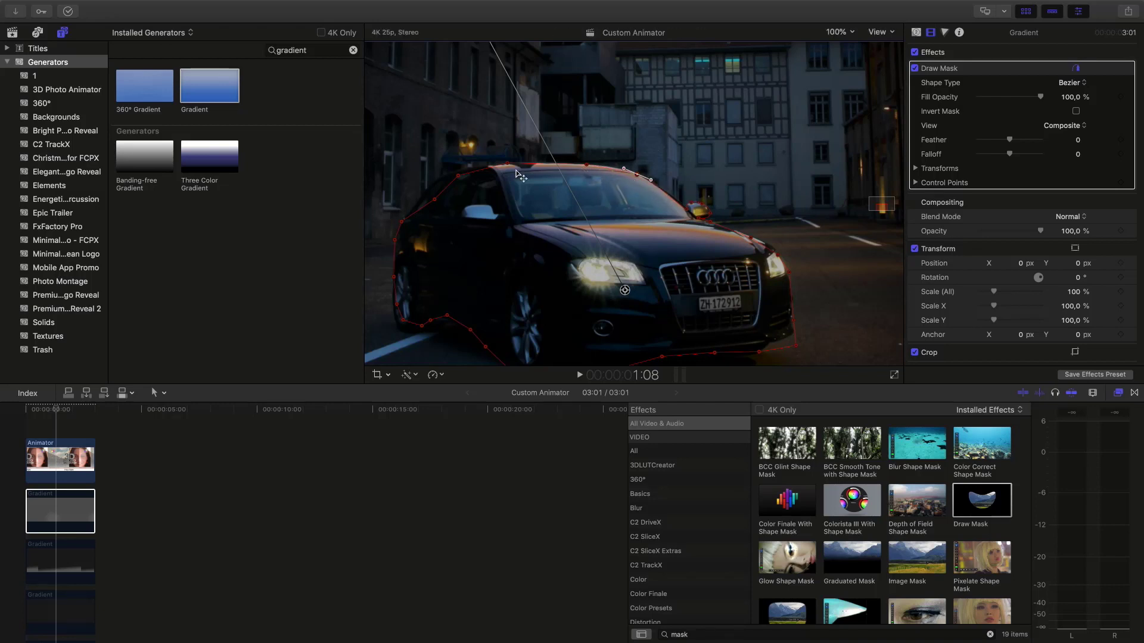
left_click(511, 163)
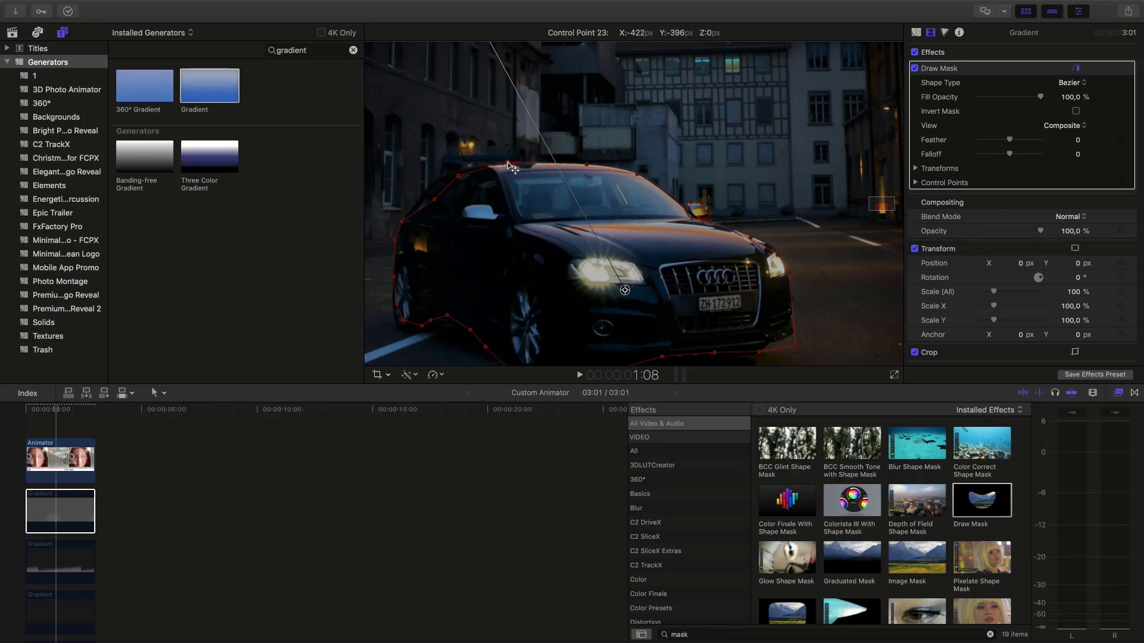
double_click(508, 163)
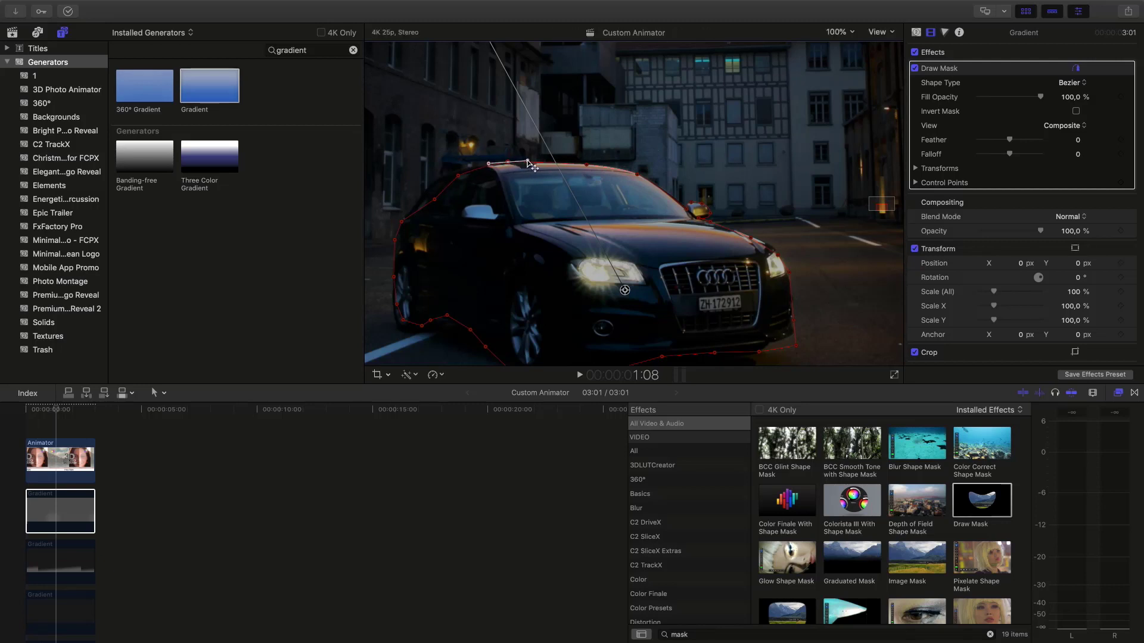
Step: Refine the car mask's control points along the rear roofline and down to the rear wheel
left_click_drag(458, 178, 406, 217)
left_click(445, 177)
left_click(395, 322)
scroll(566, 342, "right", 3)
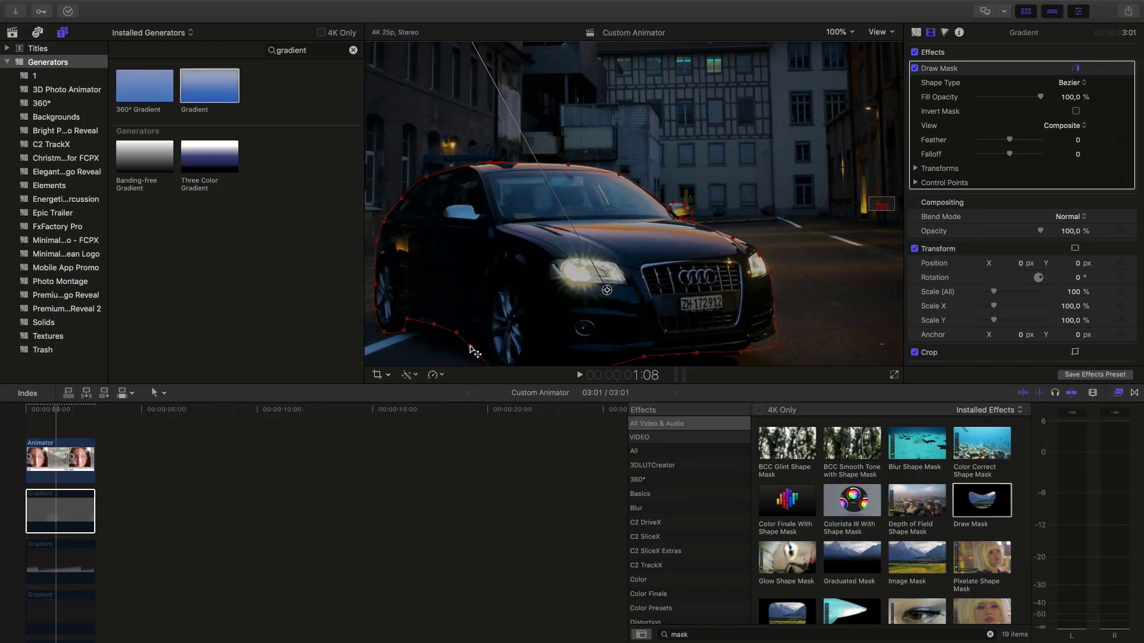
Step: Smooth the mask point beside the front wheel and fit the outline to the car's front bumper and hood edge
left_click(471, 347)
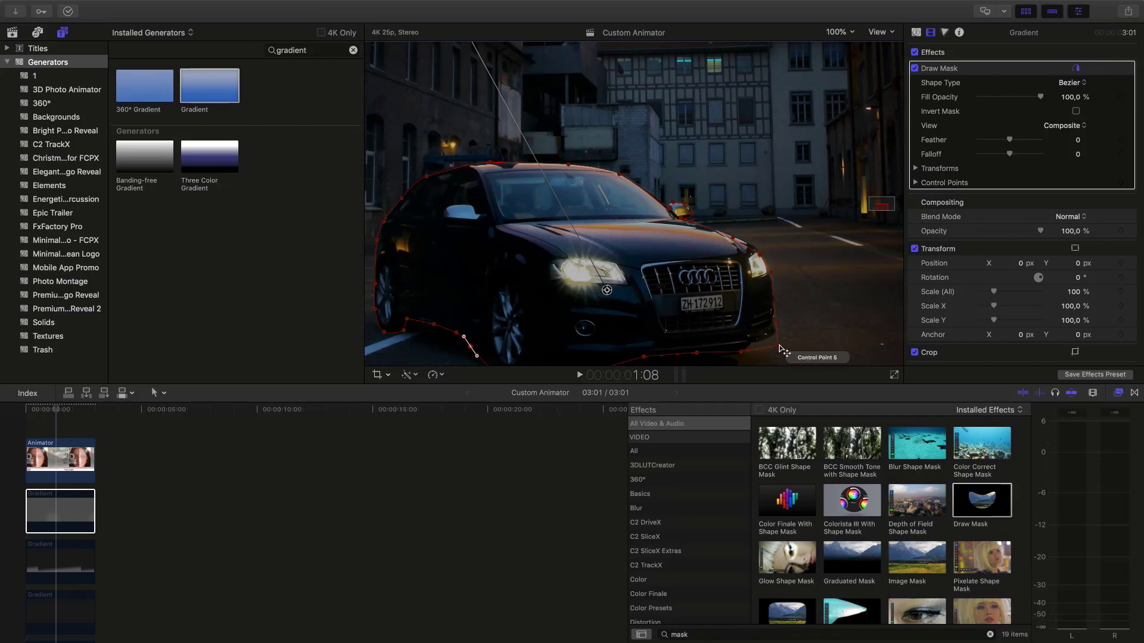
left_click_drag(781, 349, 773, 323)
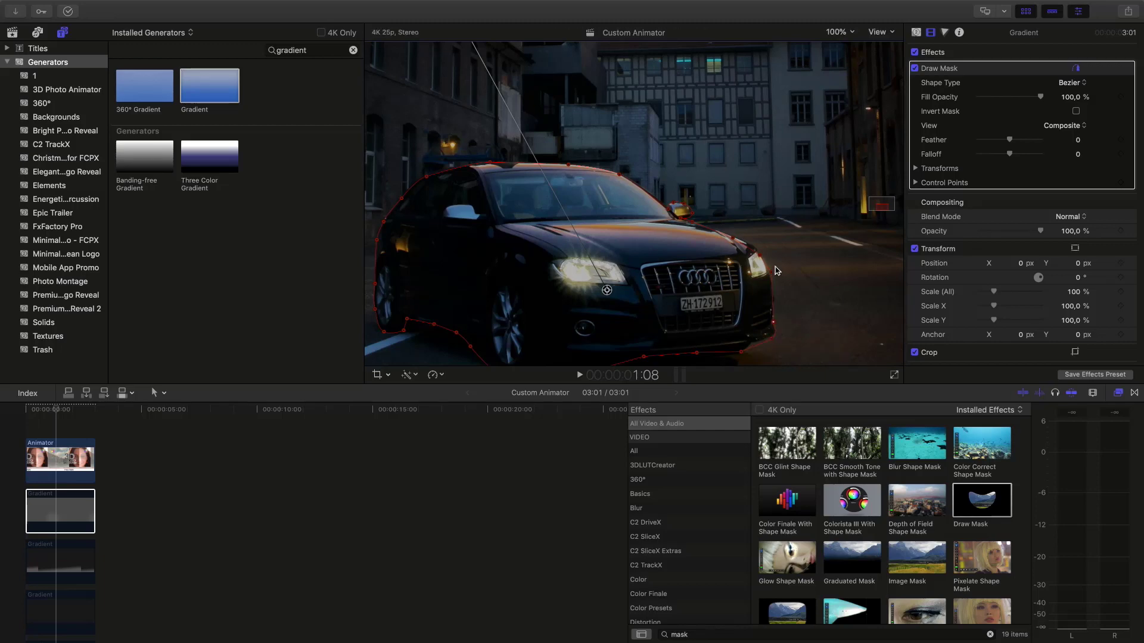
left_click_drag(734, 239, 761, 255)
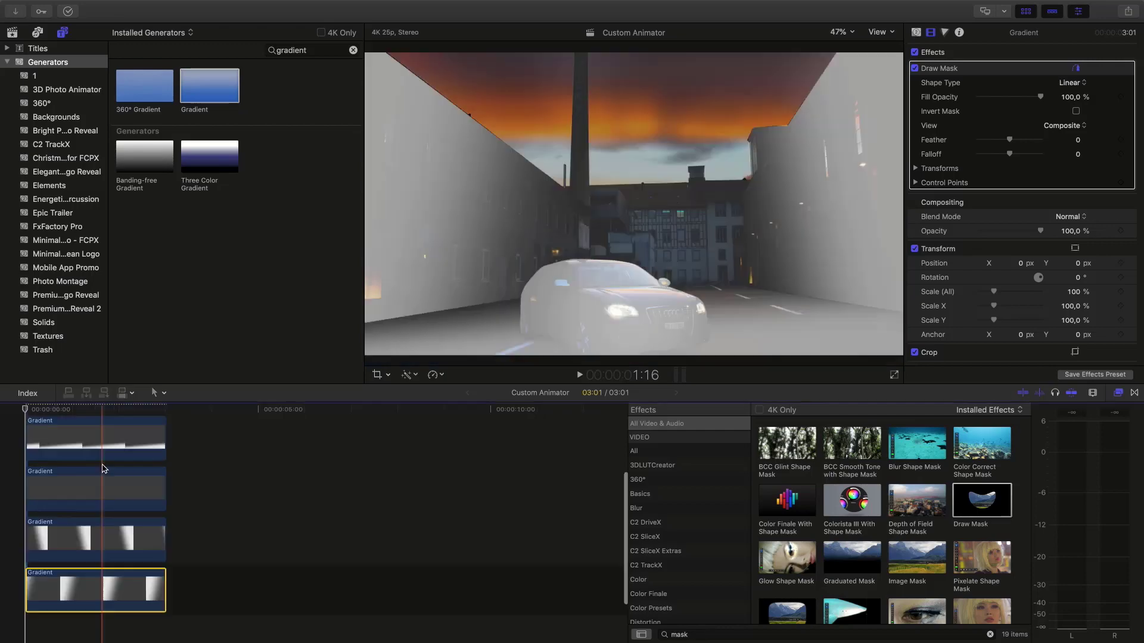
Step: Combine all five Gradient clips into a compound clip named Mask in the Tutorial event
scroll(102, 469, "down", 3)
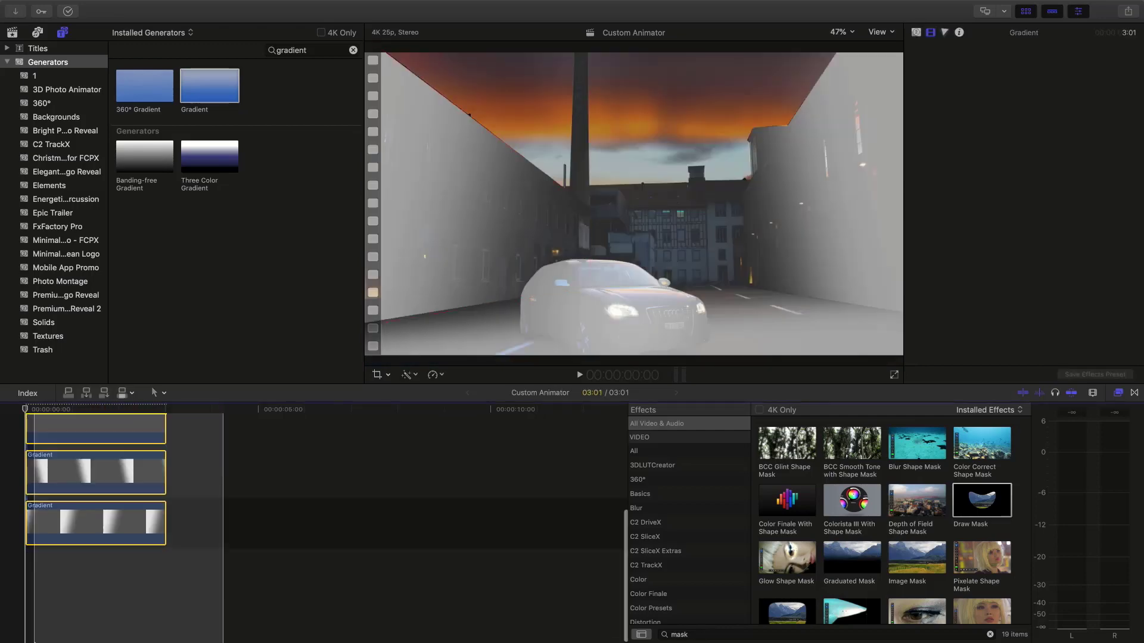
mouse_move(79, 582)
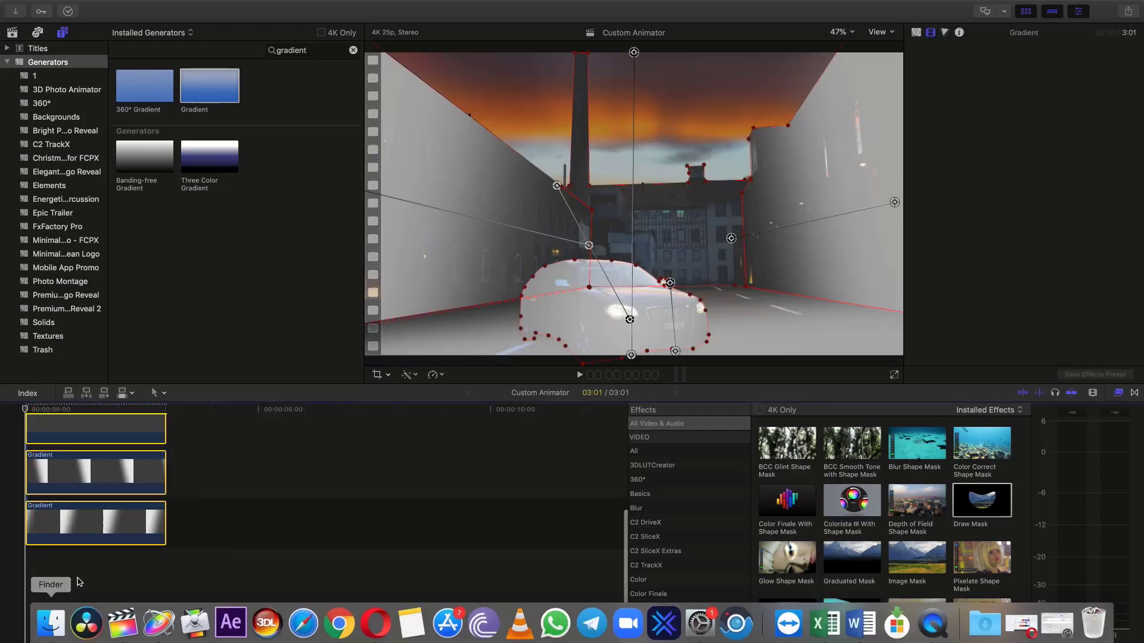
right_click(105, 516)
left_click(148, 524)
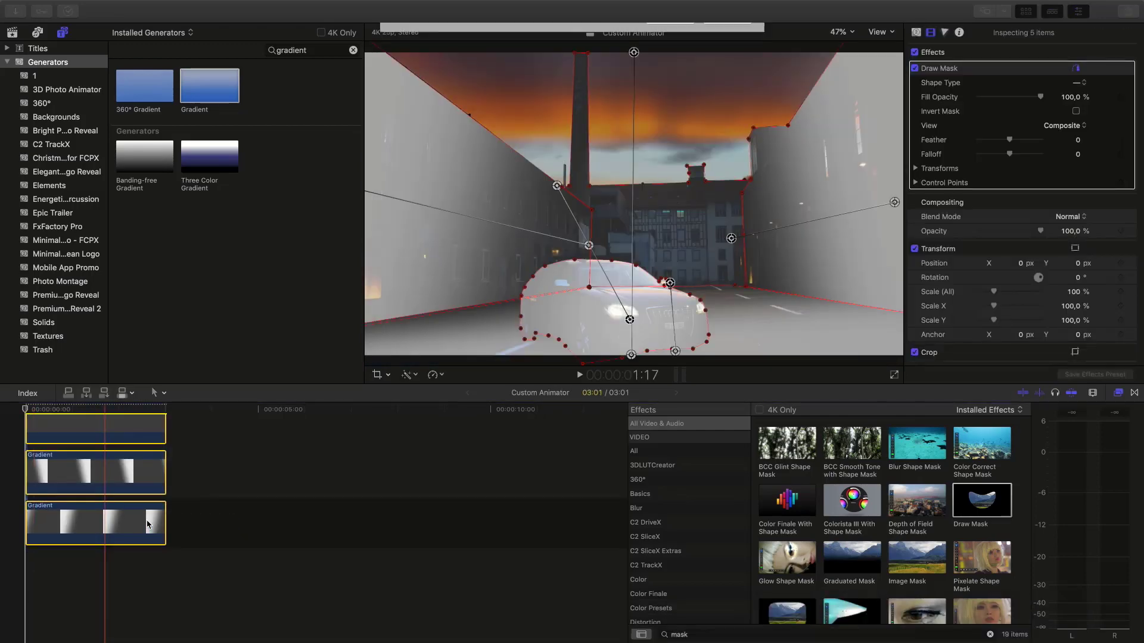
type("MAsk")
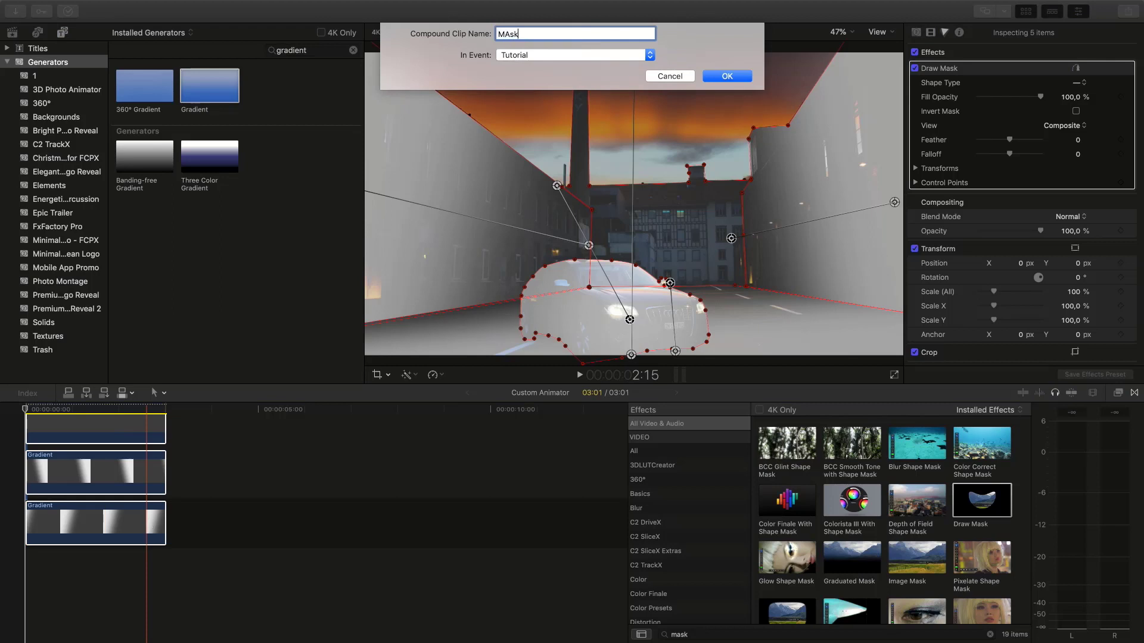
type("a")
left_click(722, 76)
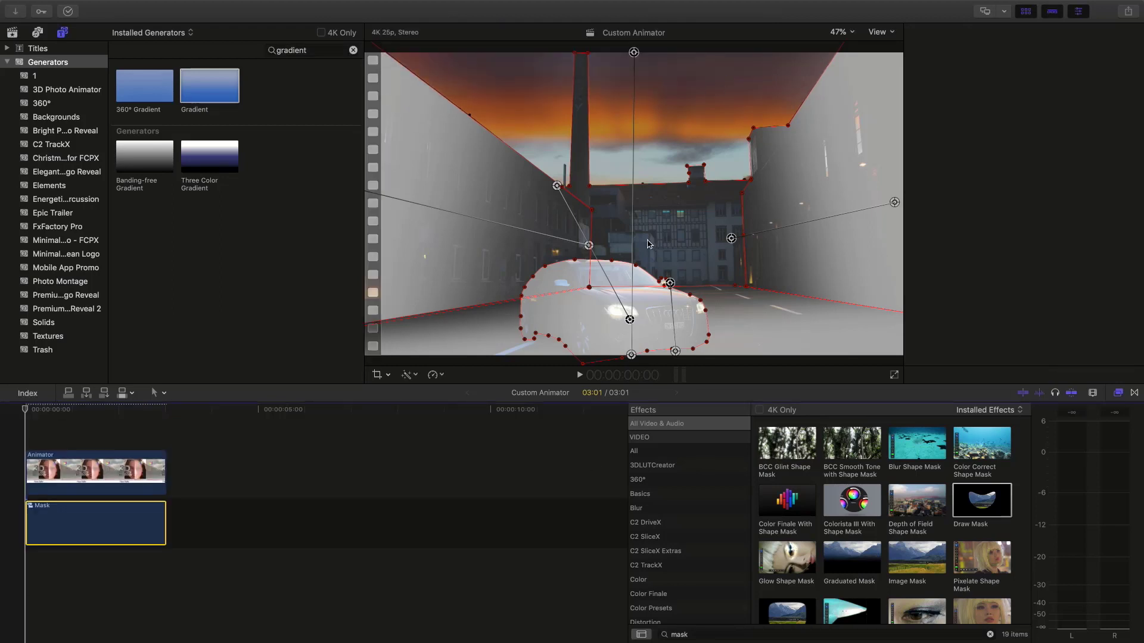
Step: Open the source selection for Drop Zone 1 under Upload Depth Mask in the Animator clip's published parameters
left_click(124, 522)
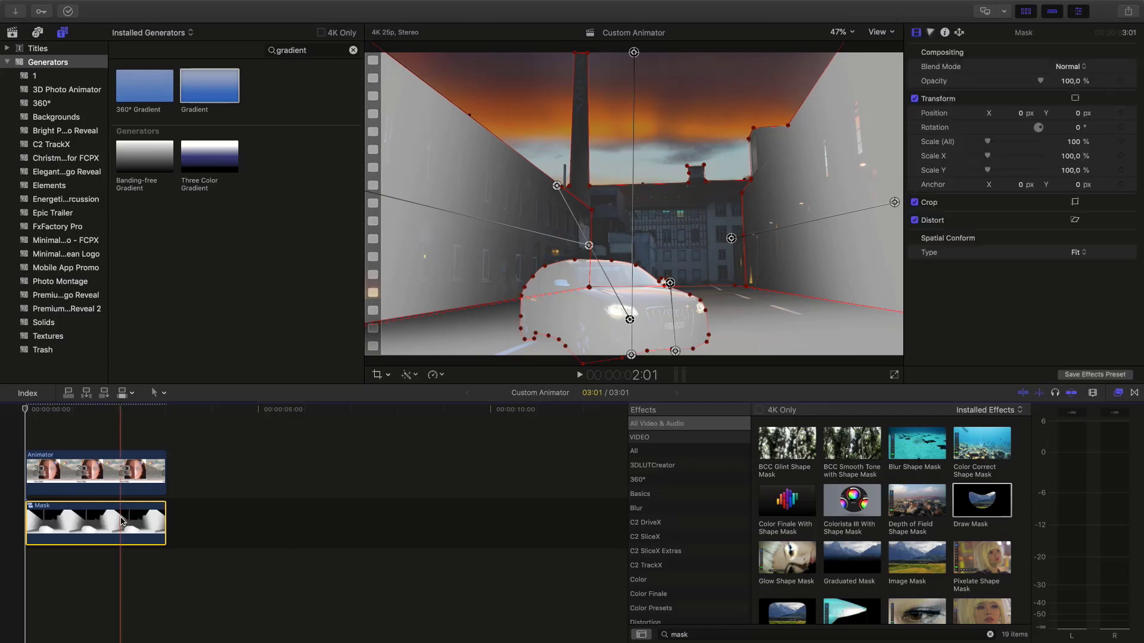
left_click(57, 411)
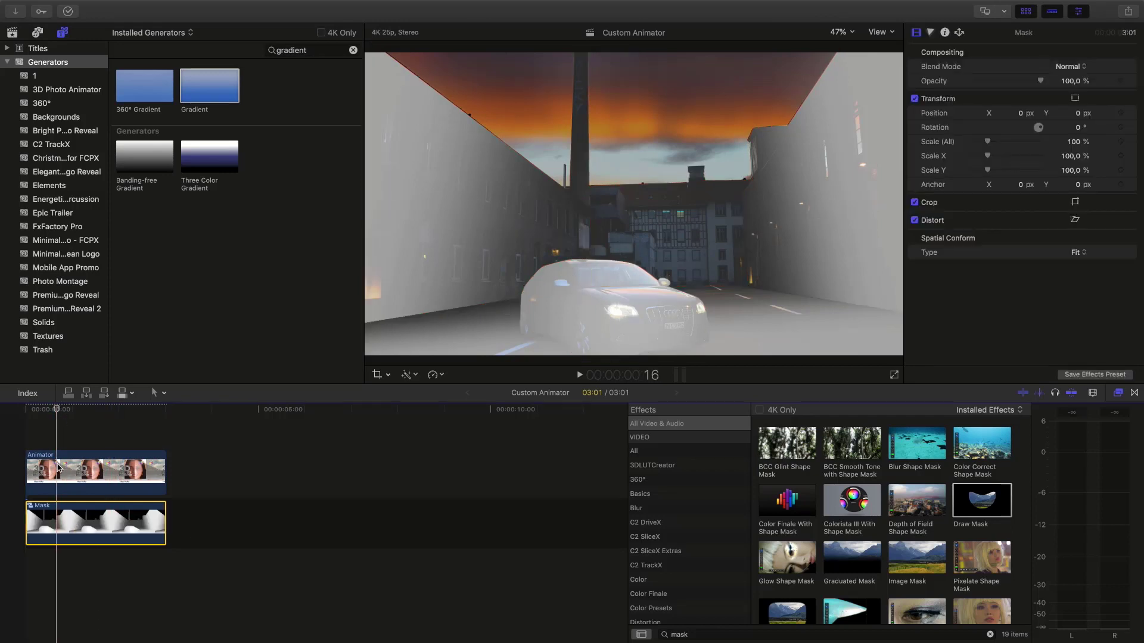
left_click(61, 466)
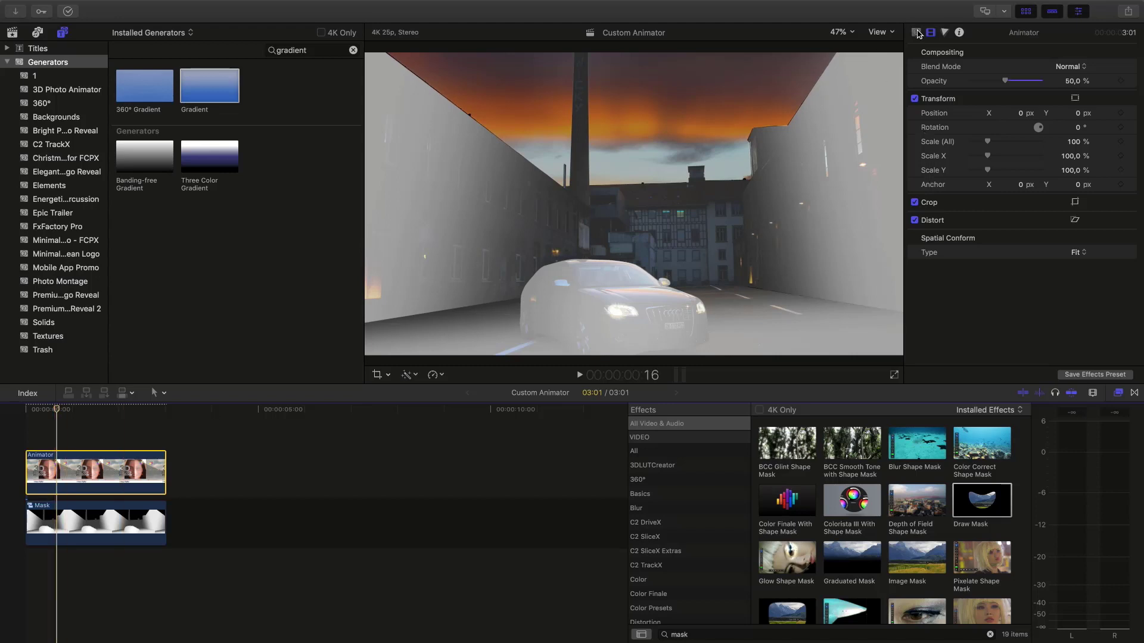
left_click(917, 32)
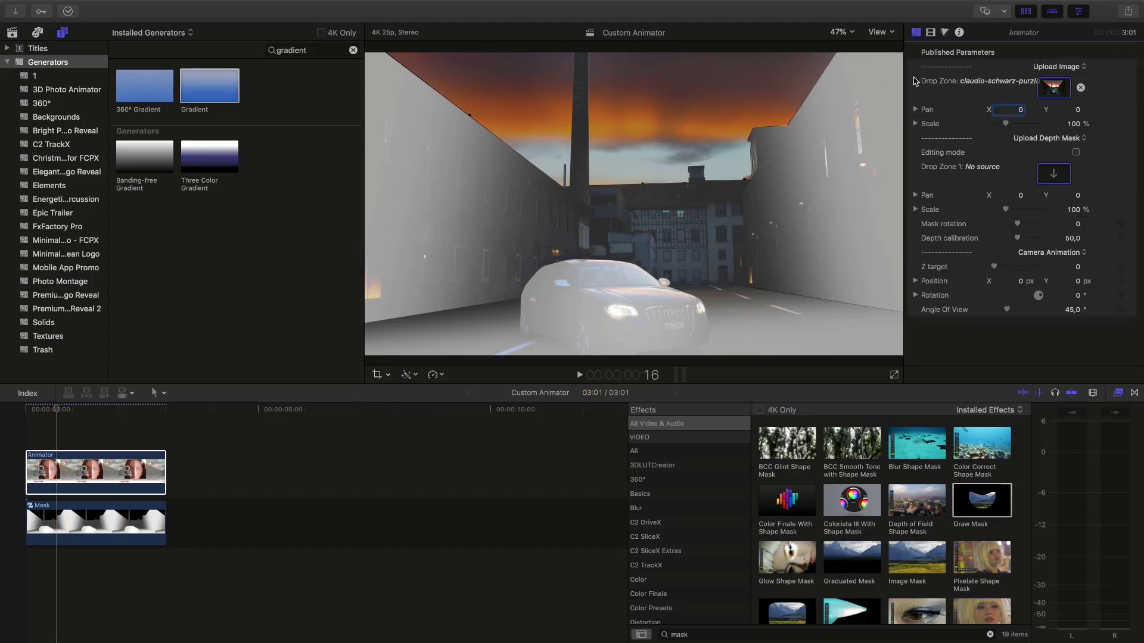
left_click(1055, 175)
Step: Find the Mask compound clip in the Tutorial event and apply it as the depth mask source
left_click(11, 34)
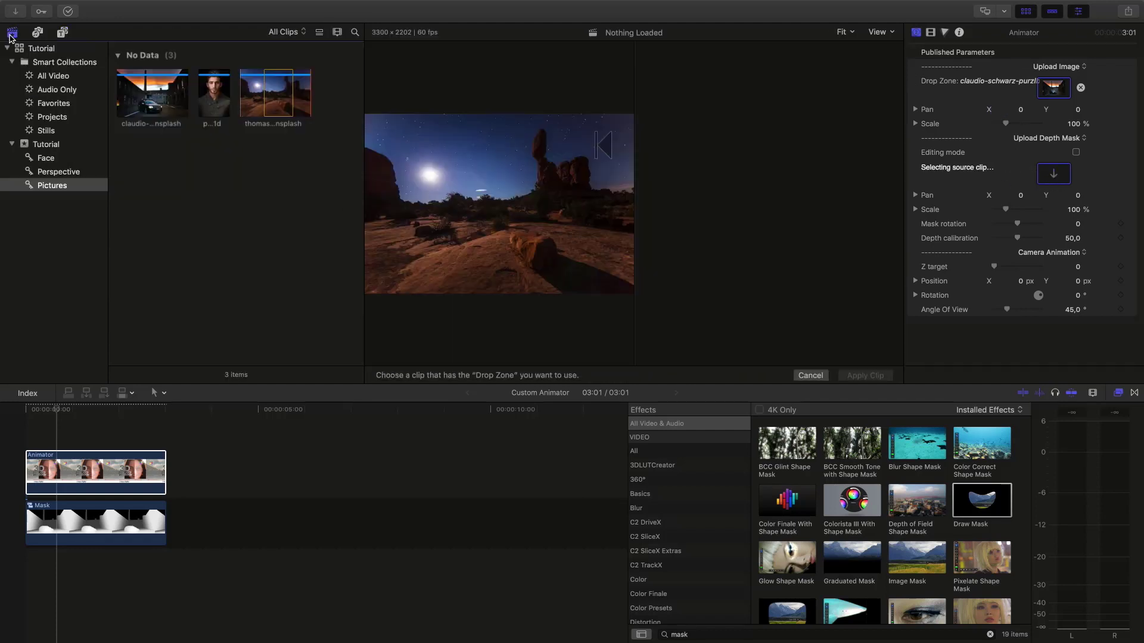
left_click(49, 143)
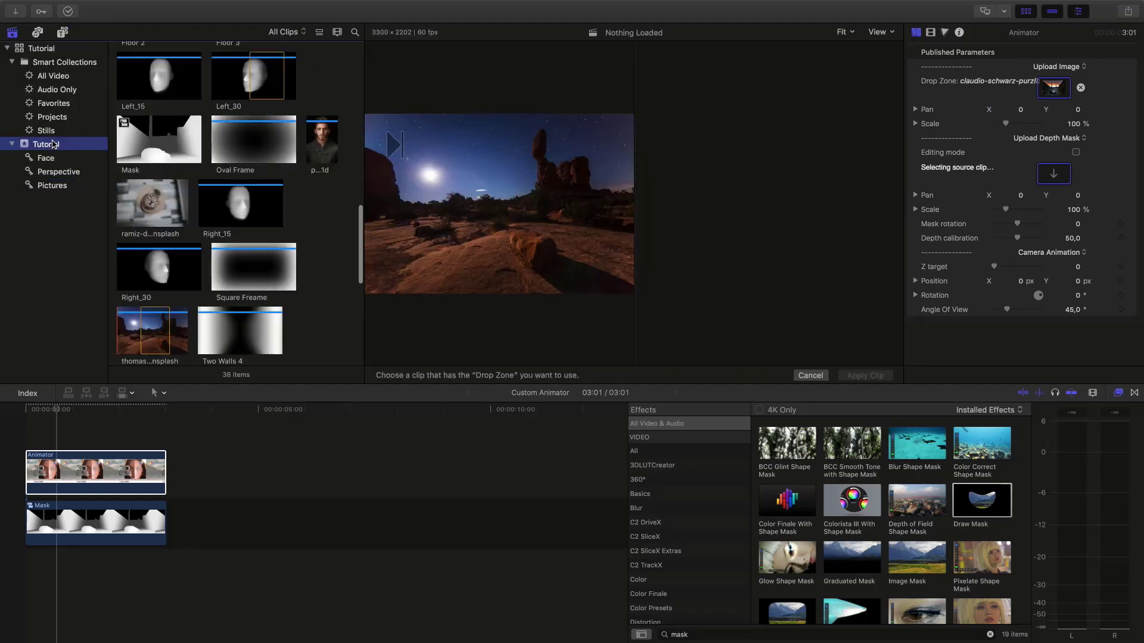
scroll(183, 169, "up", 5)
scroll(183, 169, "up", 3)
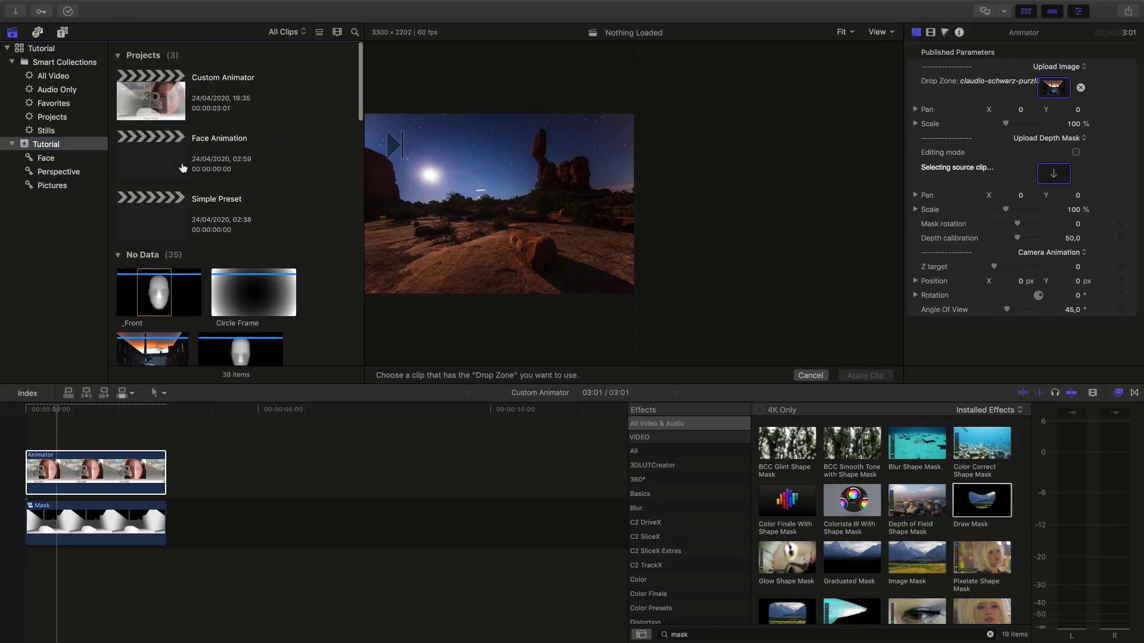
scroll(183, 168, "down", 10)
scroll(183, 168, "down", 6)
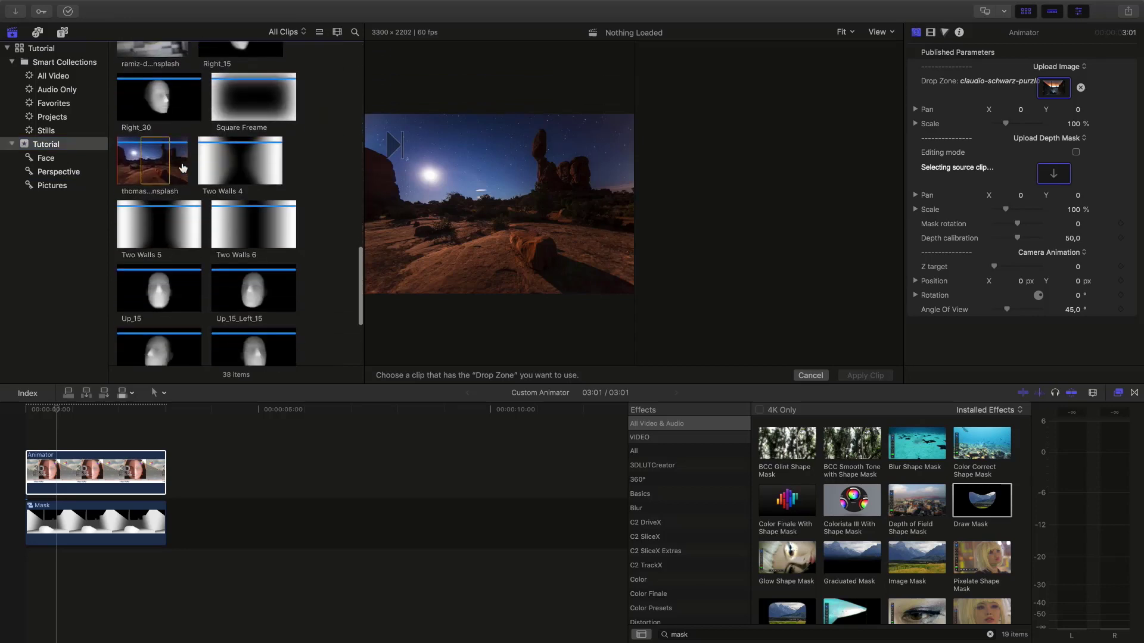
scroll(183, 168, "up", 3)
scroll(183, 168, "up", 4)
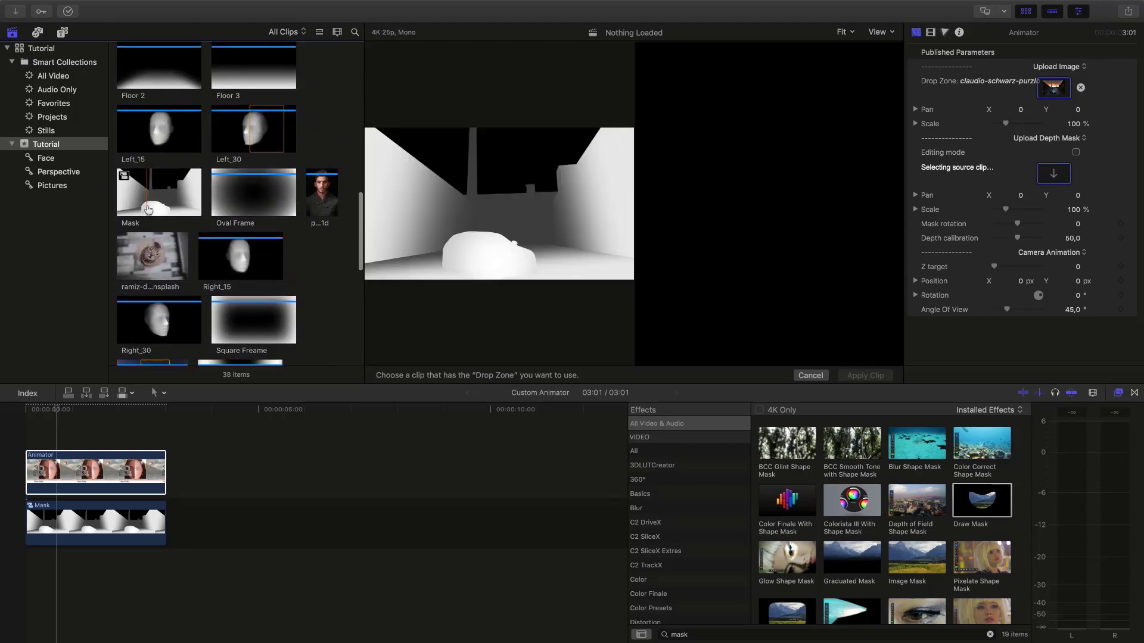
left_click(149, 209)
left_click(865, 376)
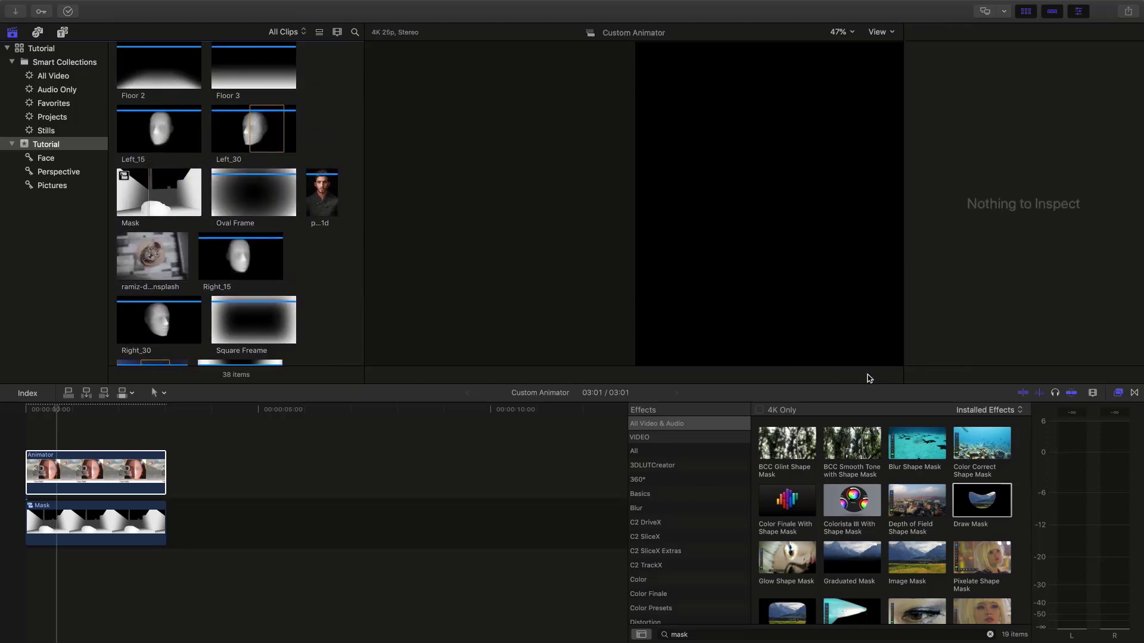
Step: Check the depth mask's alignment over the car photo with Editing mode, leaving the mode off
left_click(89, 411)
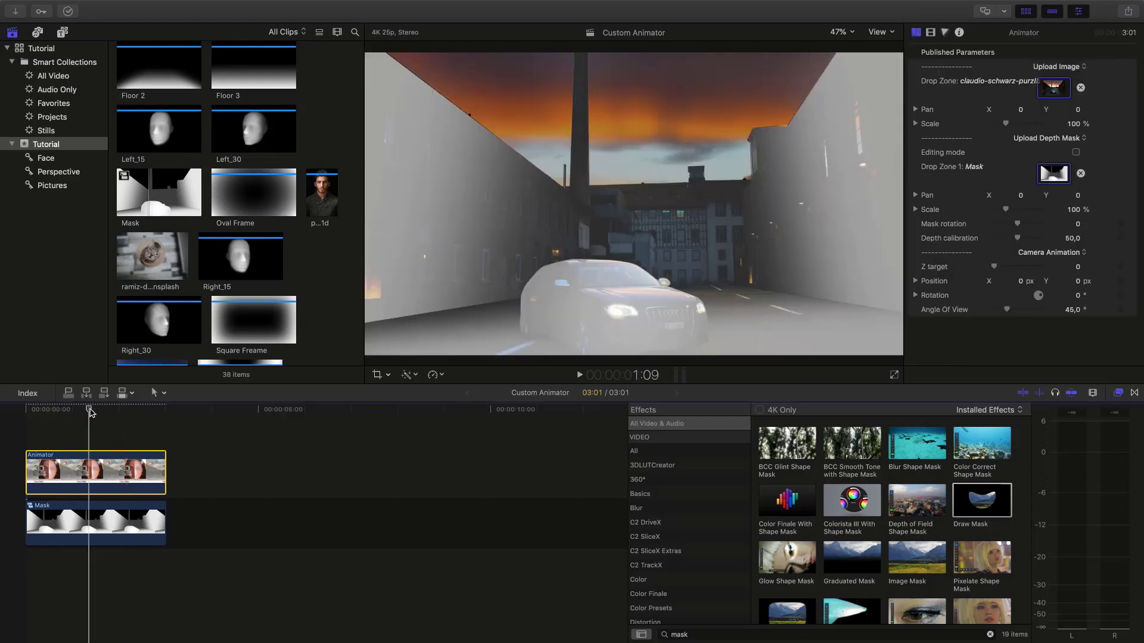
left_click(1076, 153)
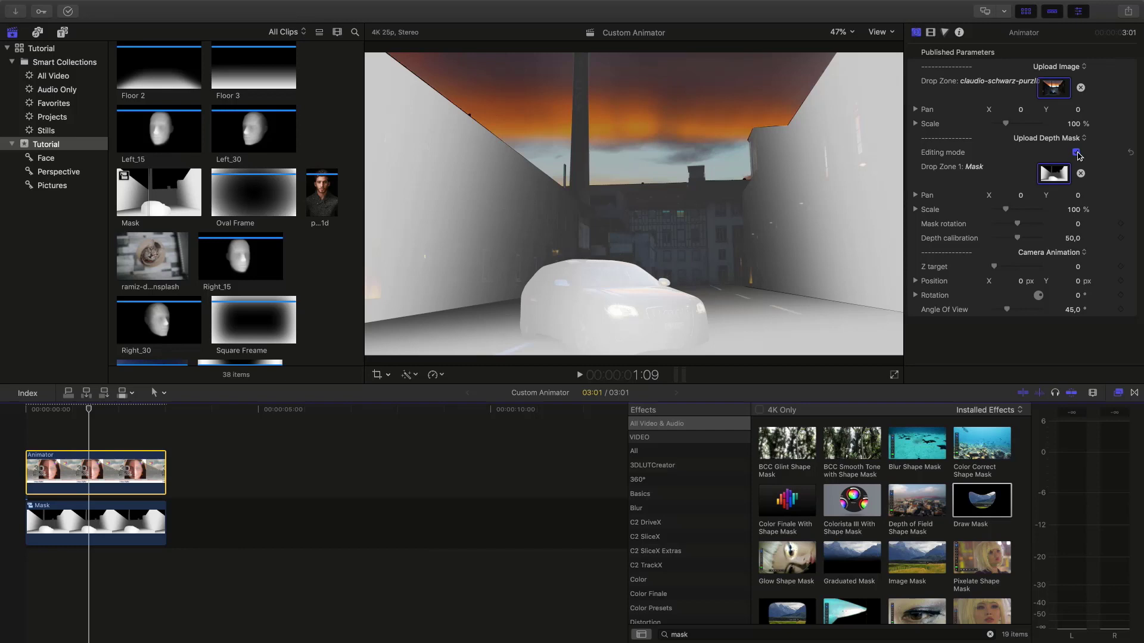
left_click(1076, 152)
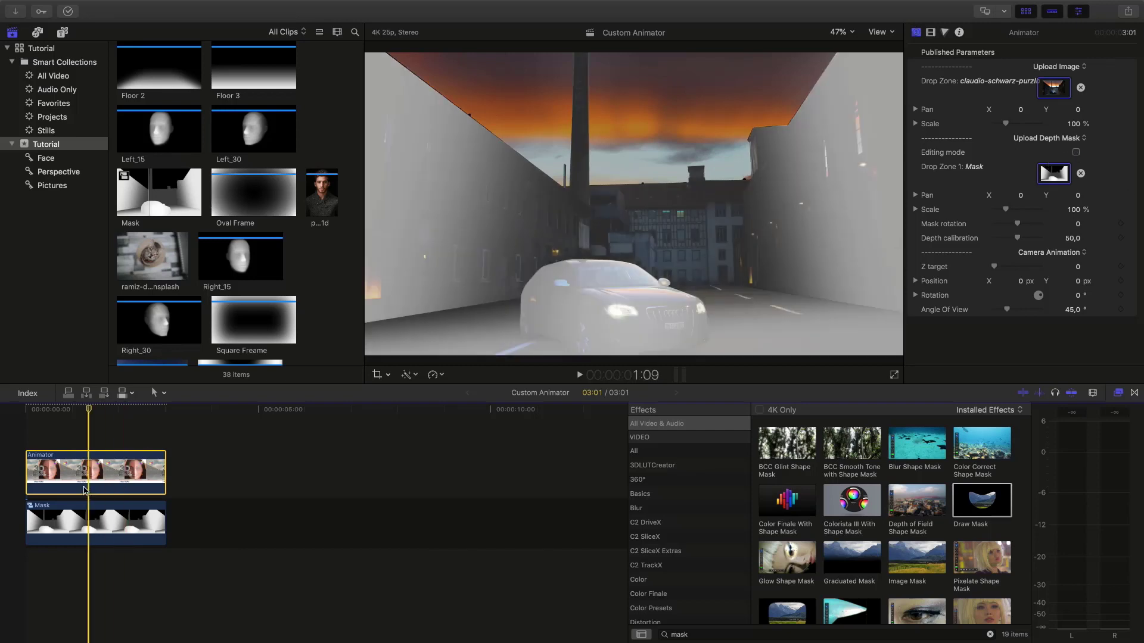
Step: Remove the Mask clip from the project and put the Animator clip at the start of the primary storyline
left_click(84, 522)
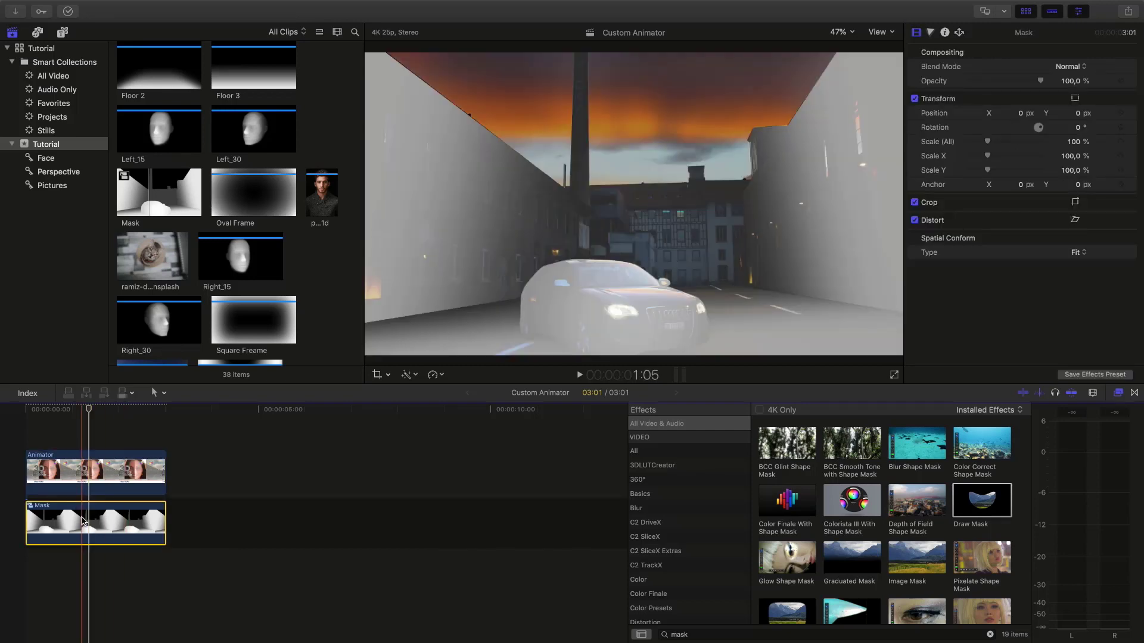
key("v")
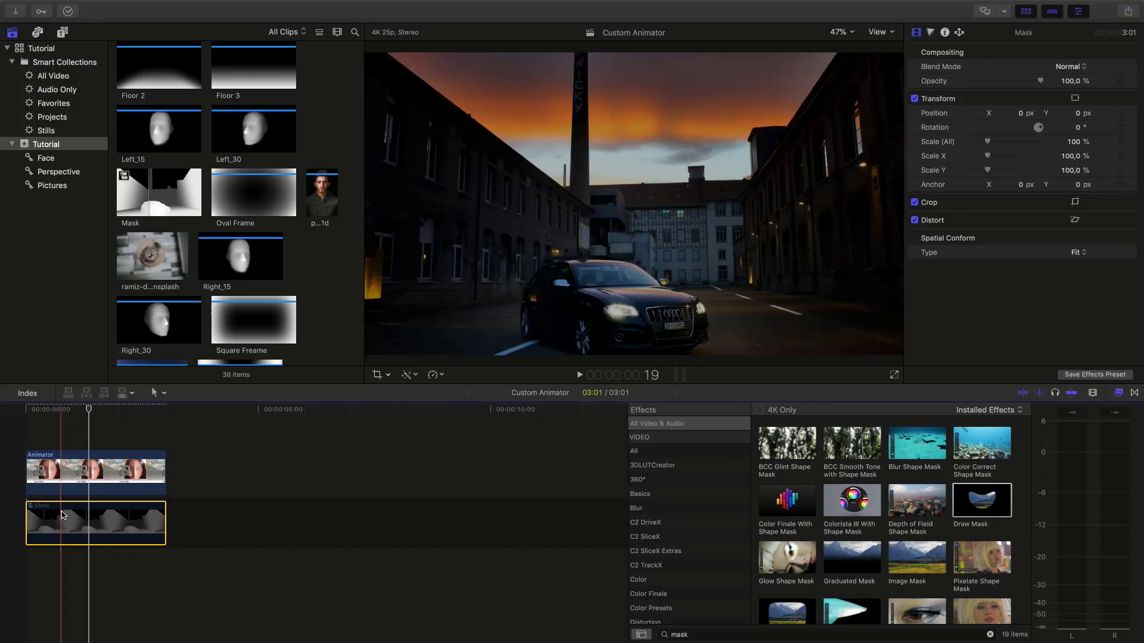
left_click_drag(54, 481, 172, 522)
left_click(84, 518)
key("Delete")
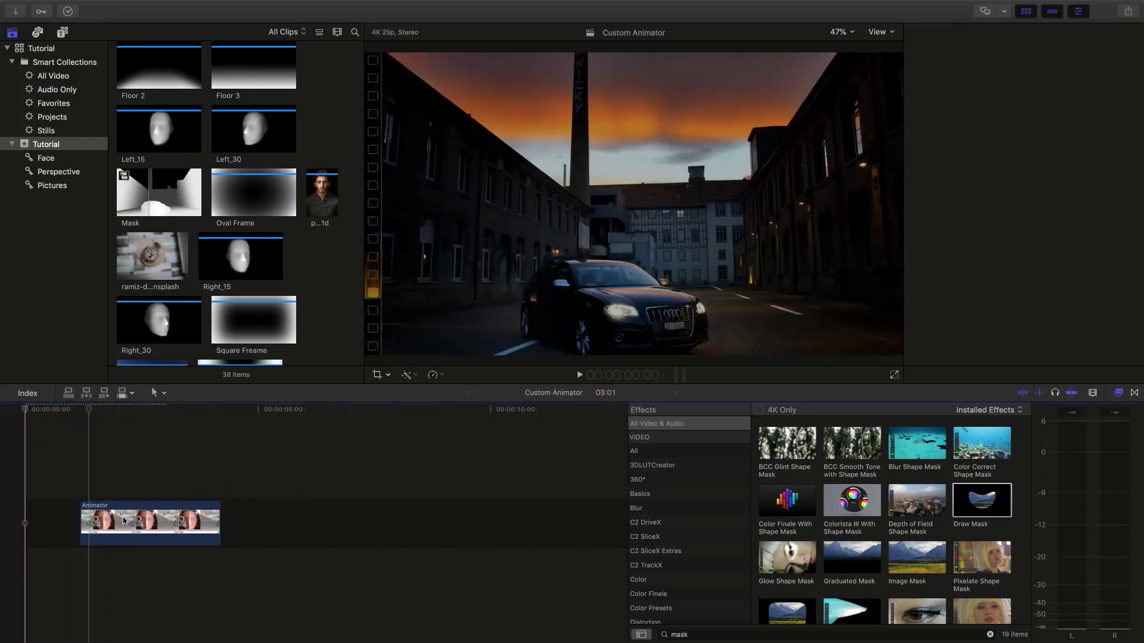
Step: Recheck the Animator clip's depth mask in Editing mode without the Mask clip underneath
left_click(74, 526)
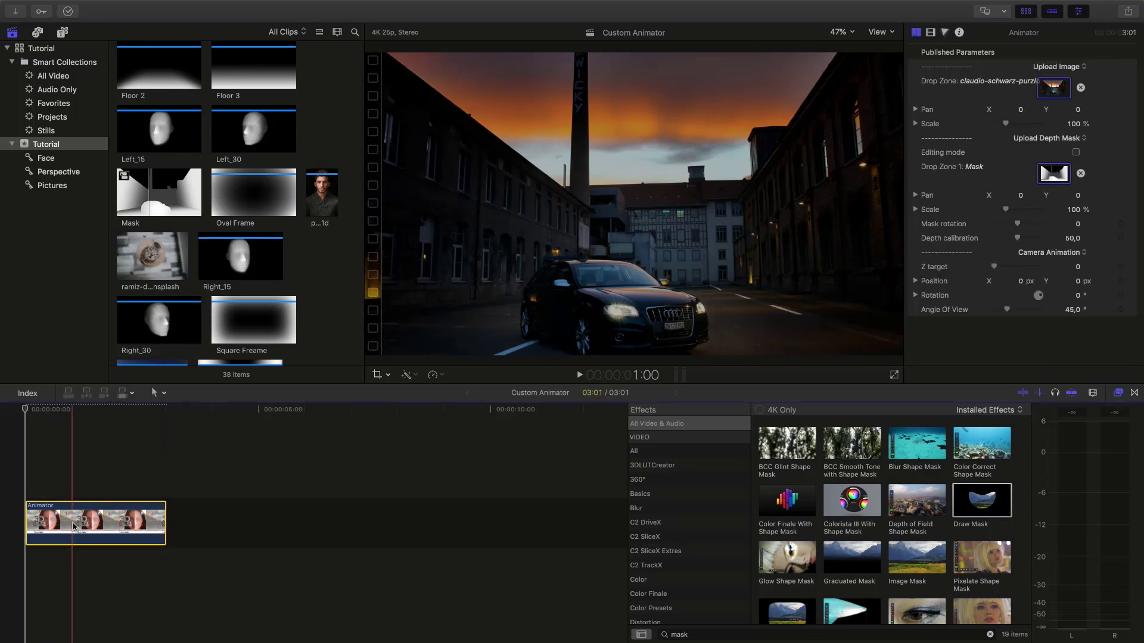
left_click(1076, 153)
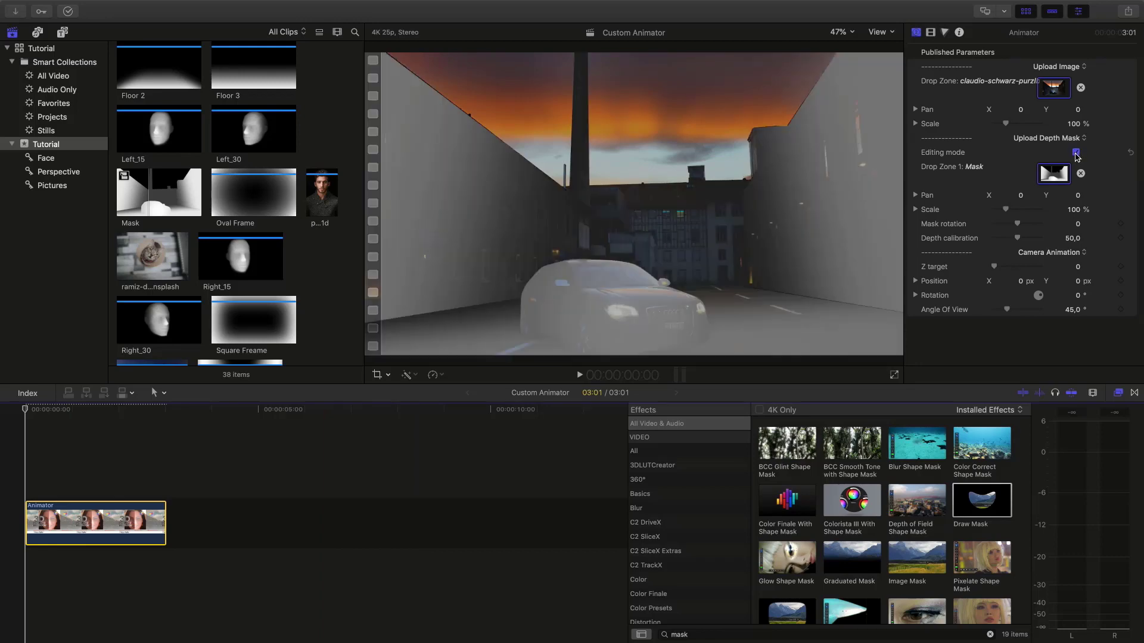
left_click(1076, 153)
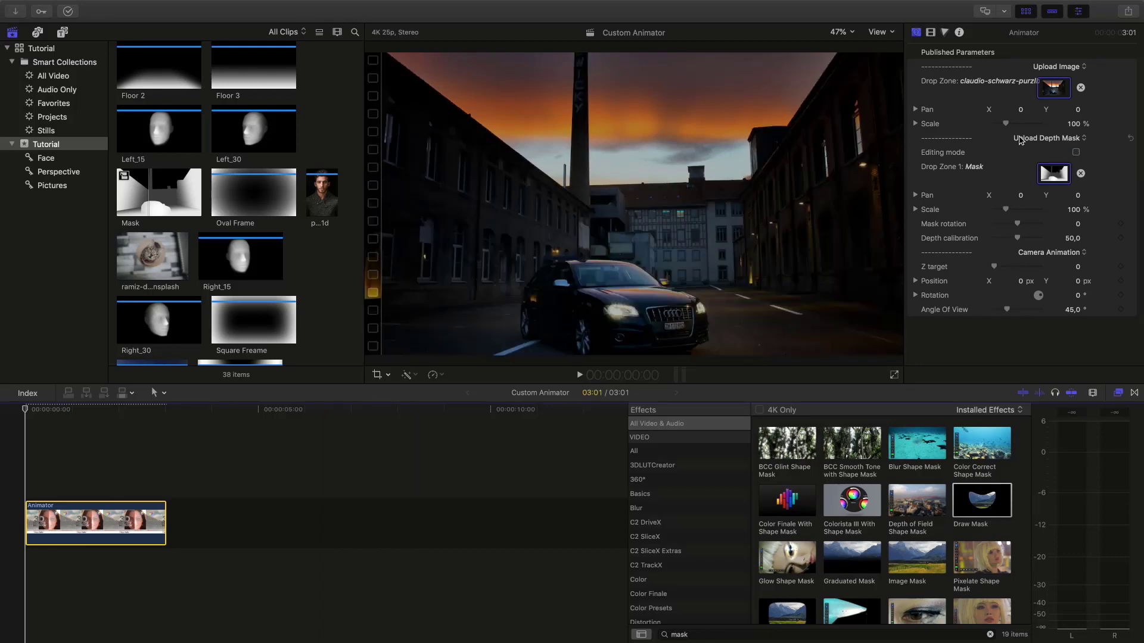
Step: Set the Animator clip's opacity to 100%
left_click(931, 32)
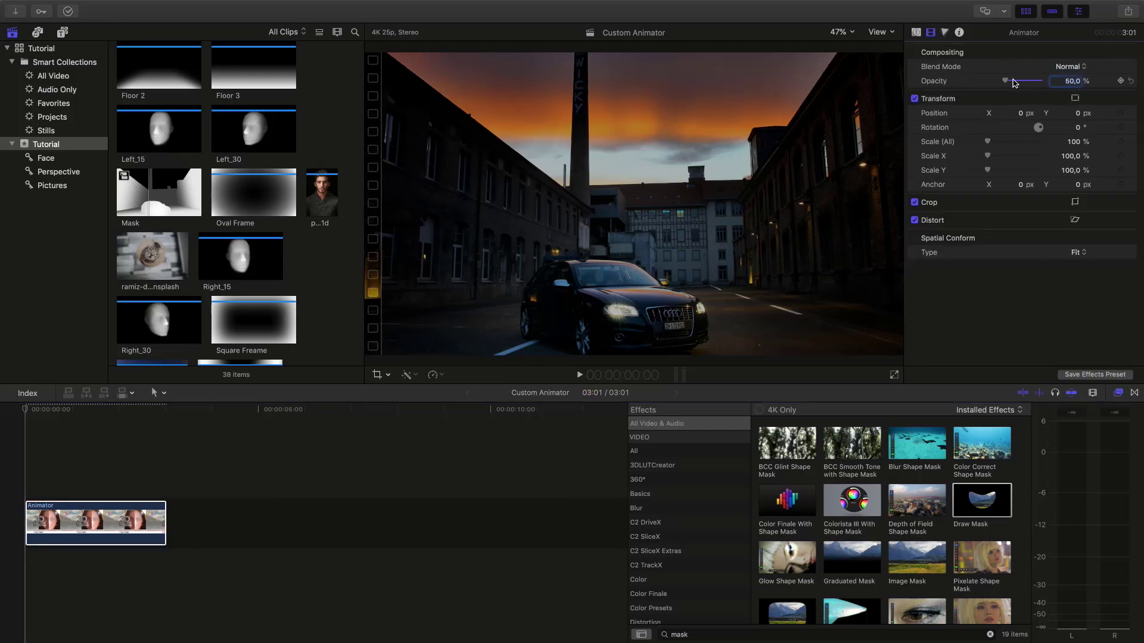
left_click_drag(1015, 83, 1048, 83)
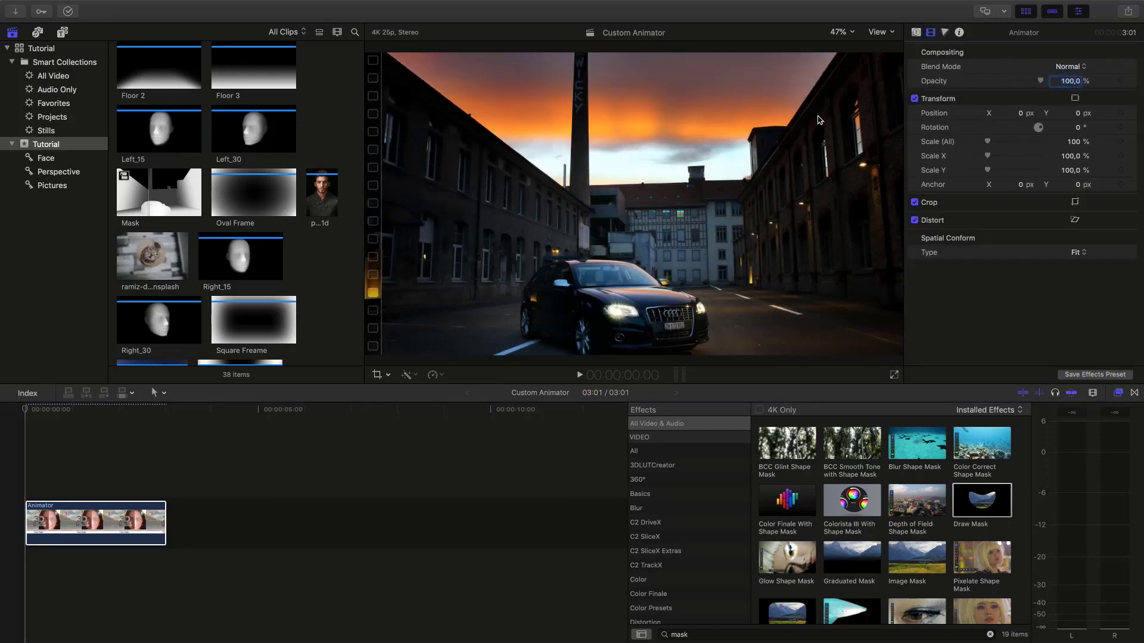
left_click(81, 523)
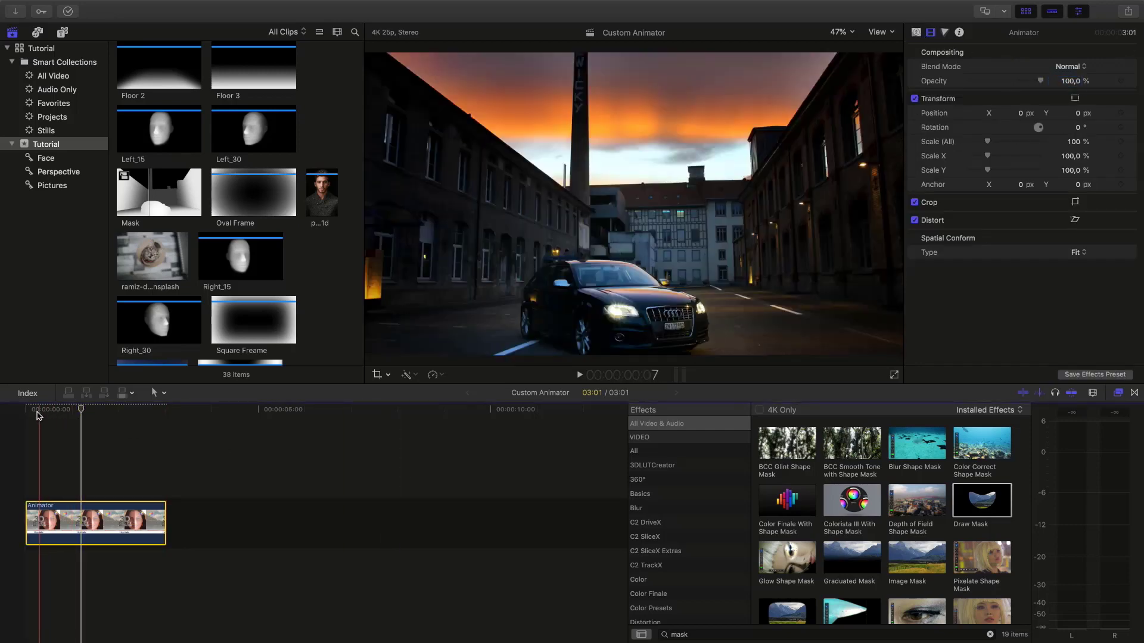
Step: Add keyframes for the camera's Angle Of View, Rotation and Position at the start of the Animator clip
left_click(27, 411)
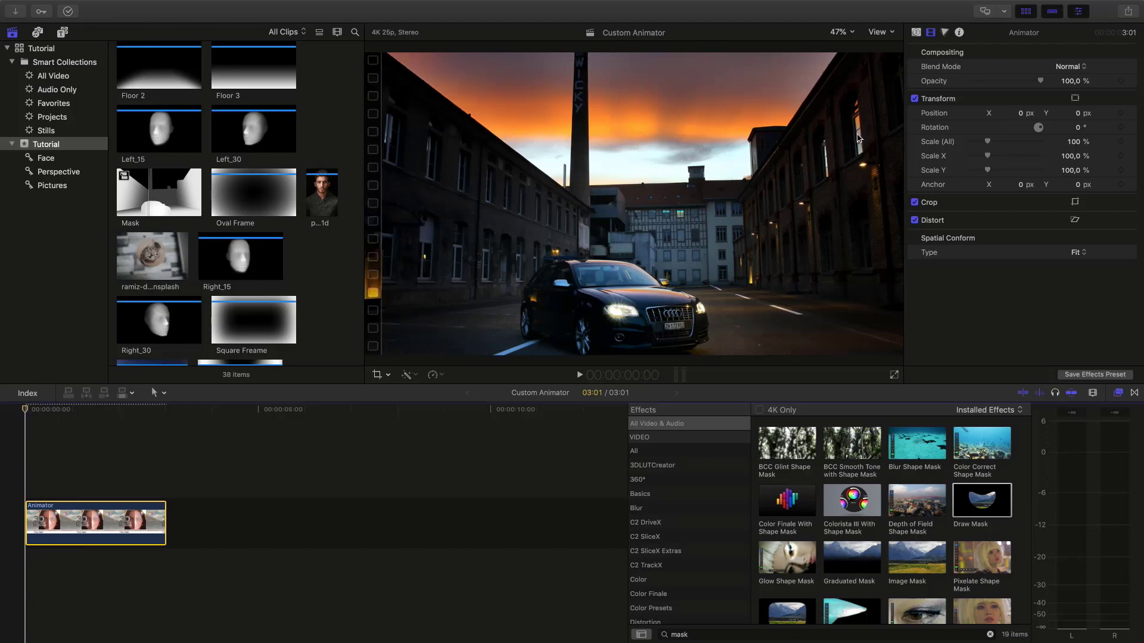
left_click(917, 31)
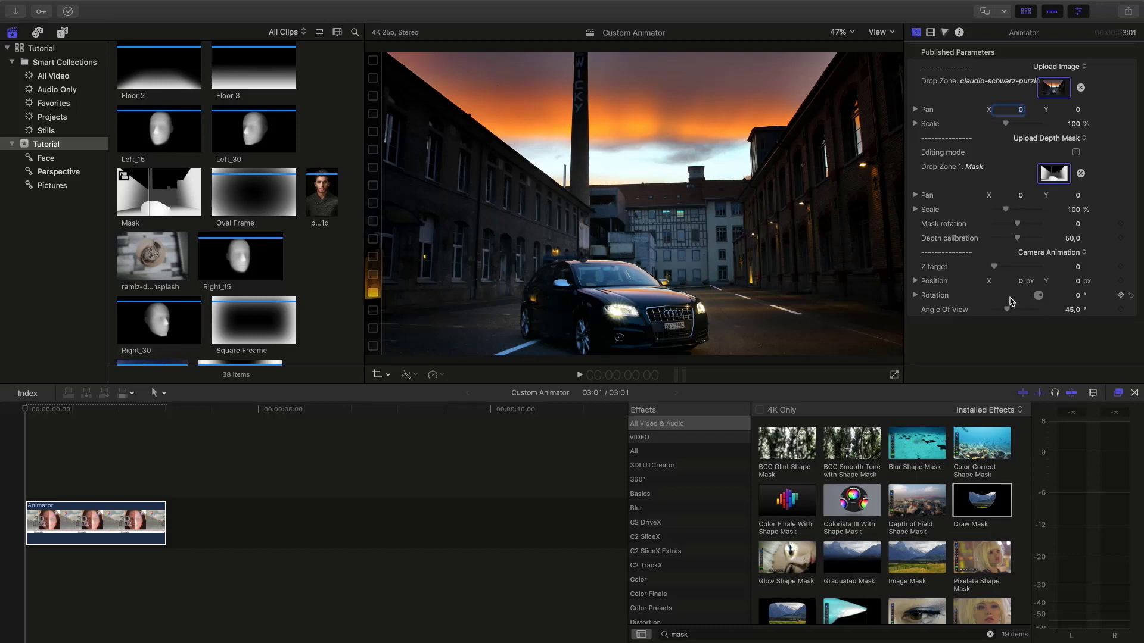
left_click(1121, 309)
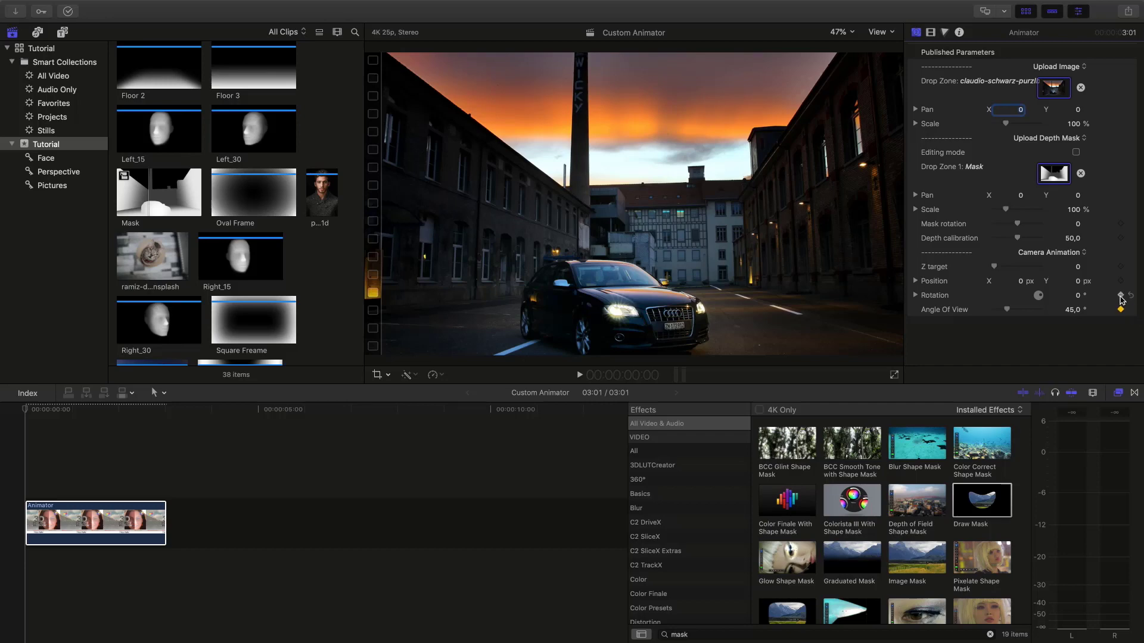
left_click(1121, 296)
left_click(1121, 281)
Step: Go to 3:00 near the Animator clip's end and set the camera's Z position to 190 px
left_click(99, 410)
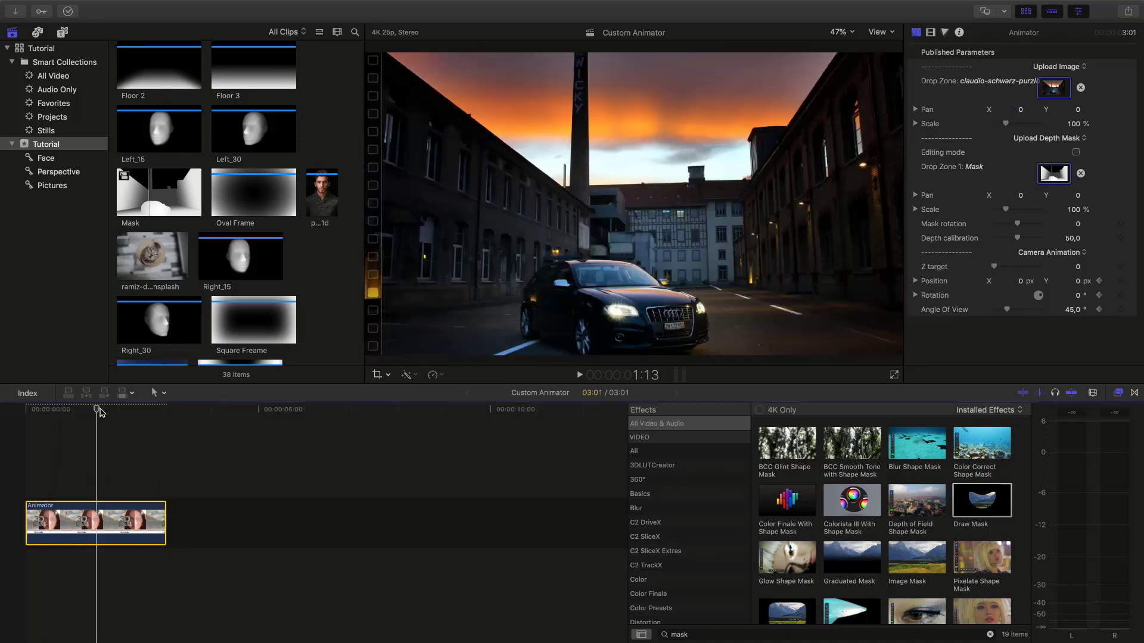
left_click_drag(99, 411, 167, 415)
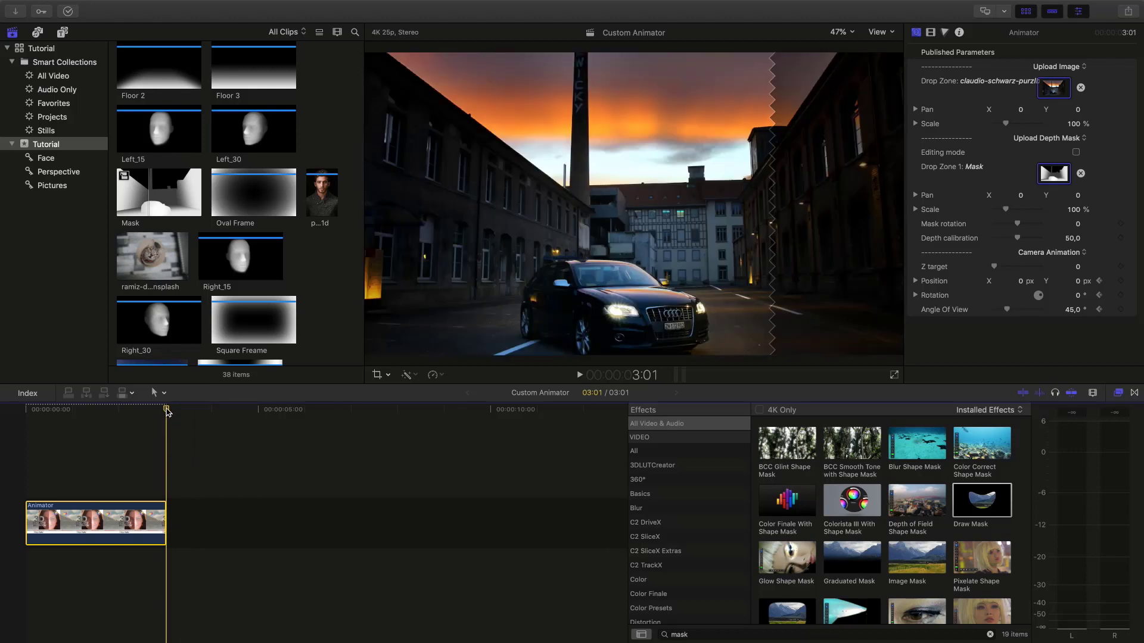
scroll(179, 429, "up", 5)
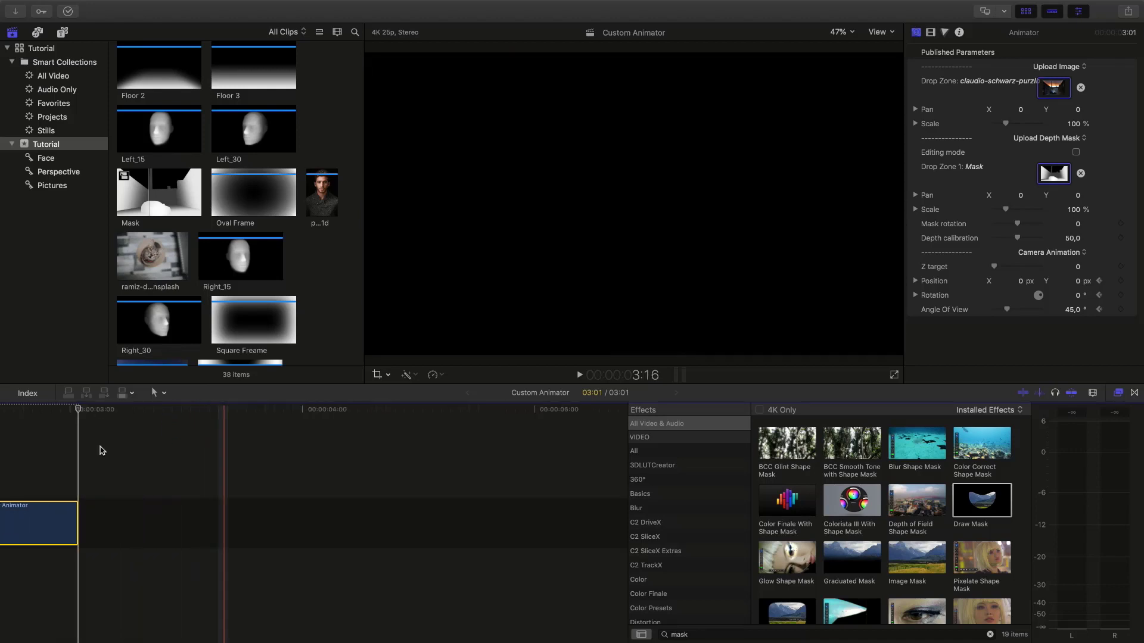
left_click_drag(239, 413, 232, 413)
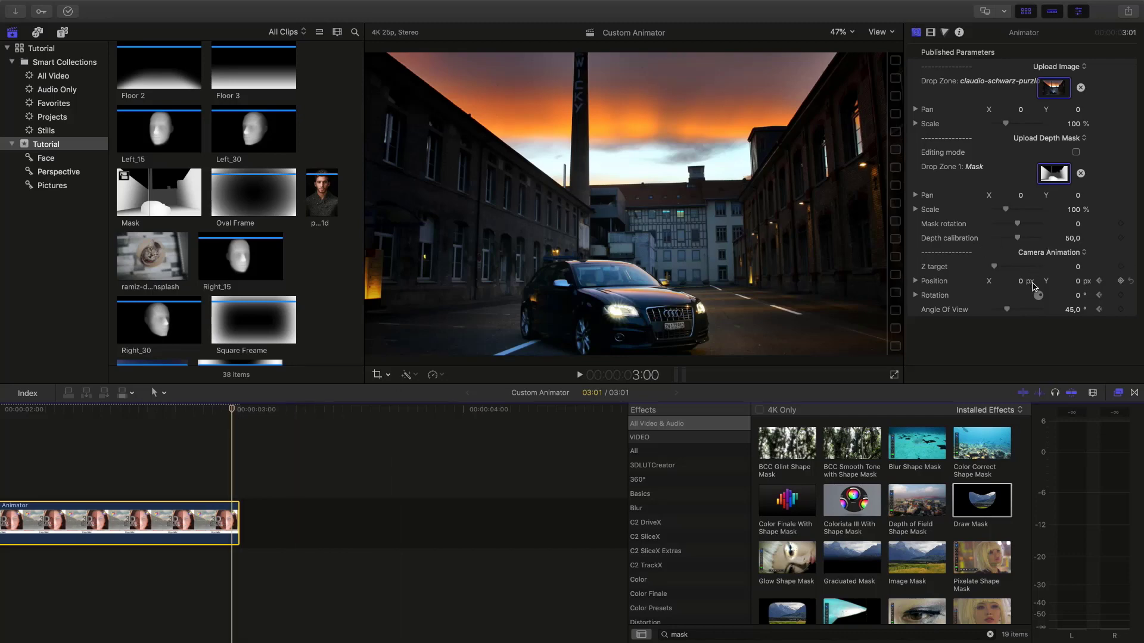
left_click(915, 282)
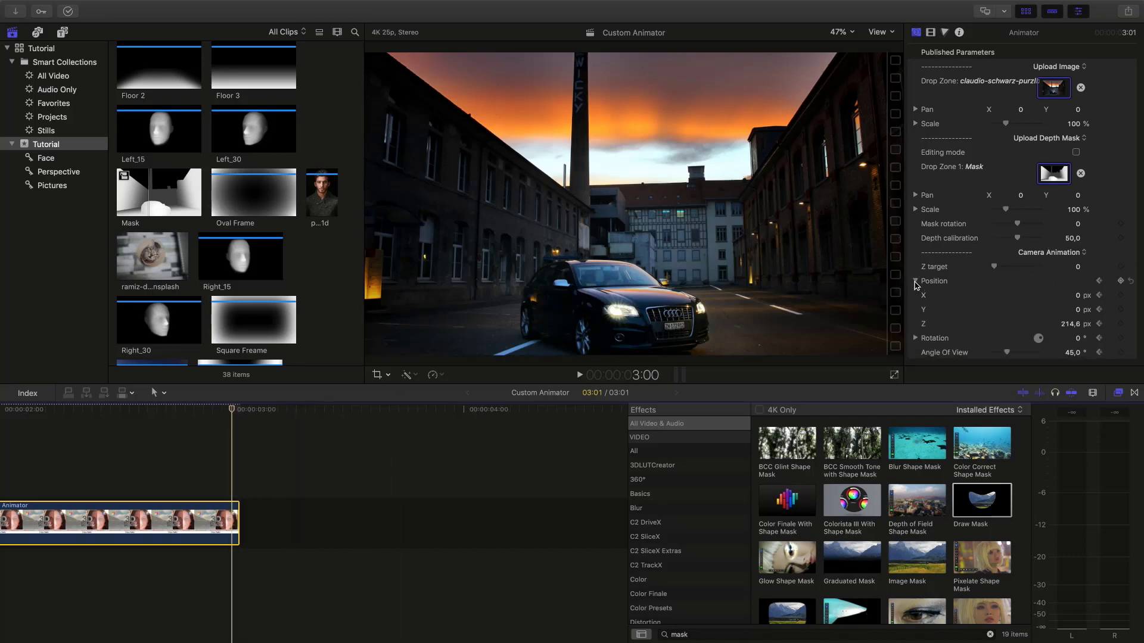
left_click(1071, 326)
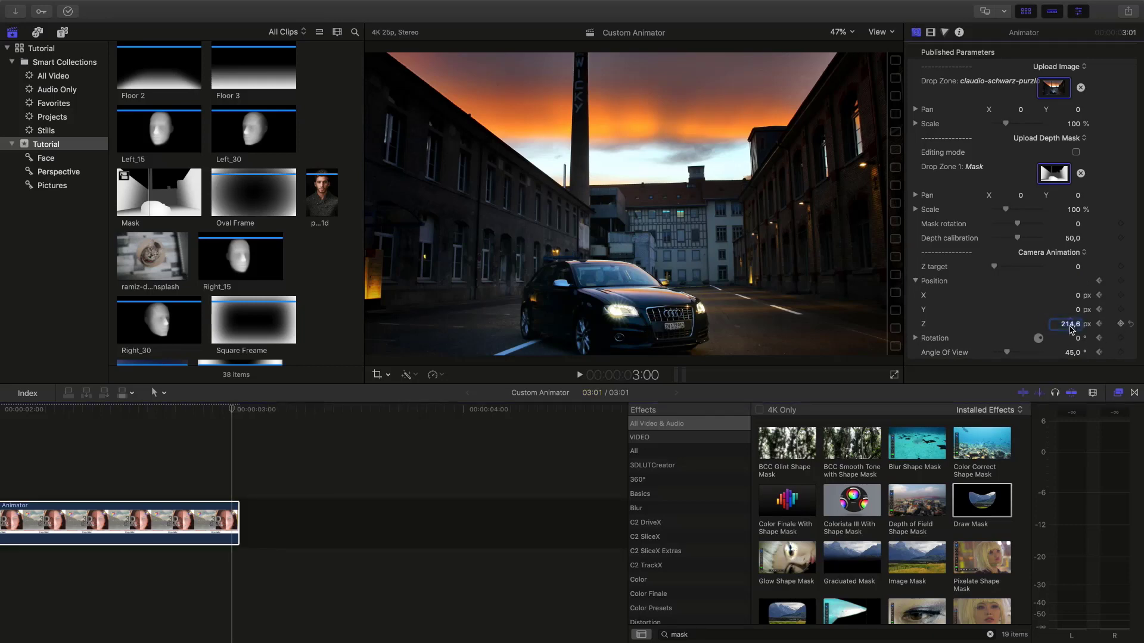
type("190")
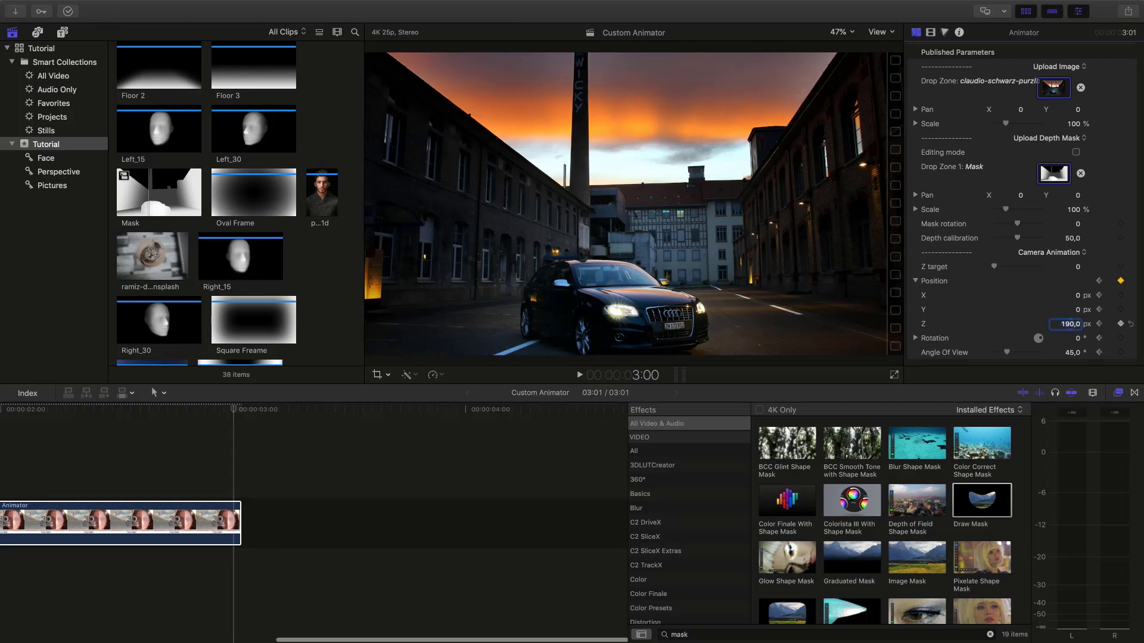
key("Return")
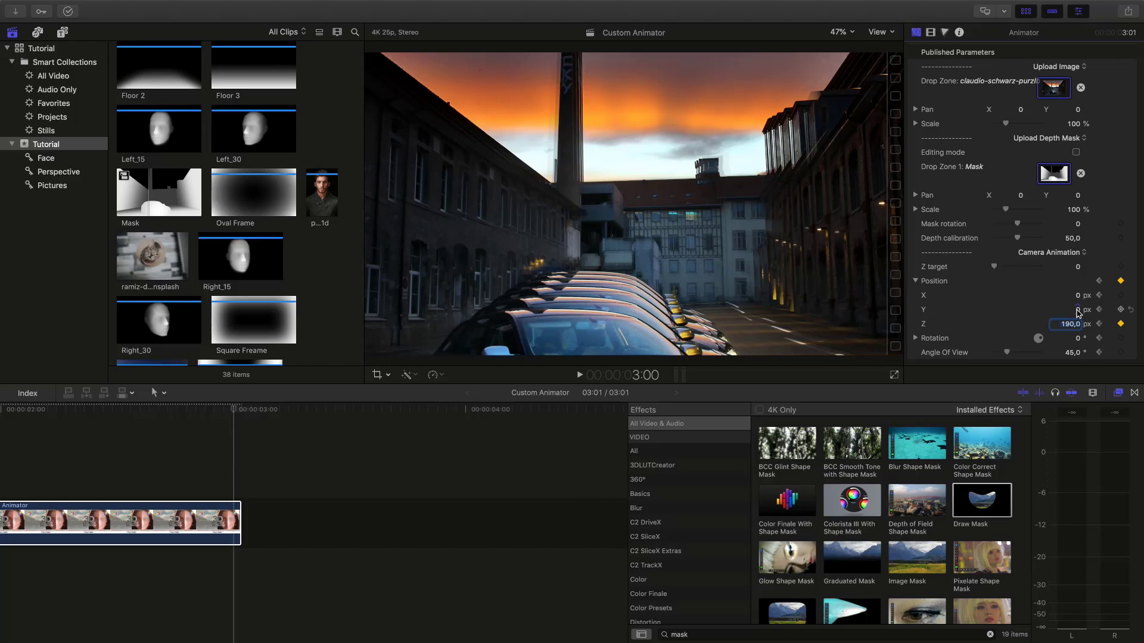
Step: Lower the camera's Y position to about -4.78 px and set its Z position to 200 px at 3:00
left_click_drag(1080, 314, 1080, 328)
left_click_drag(1077, 310, 1078, 333)
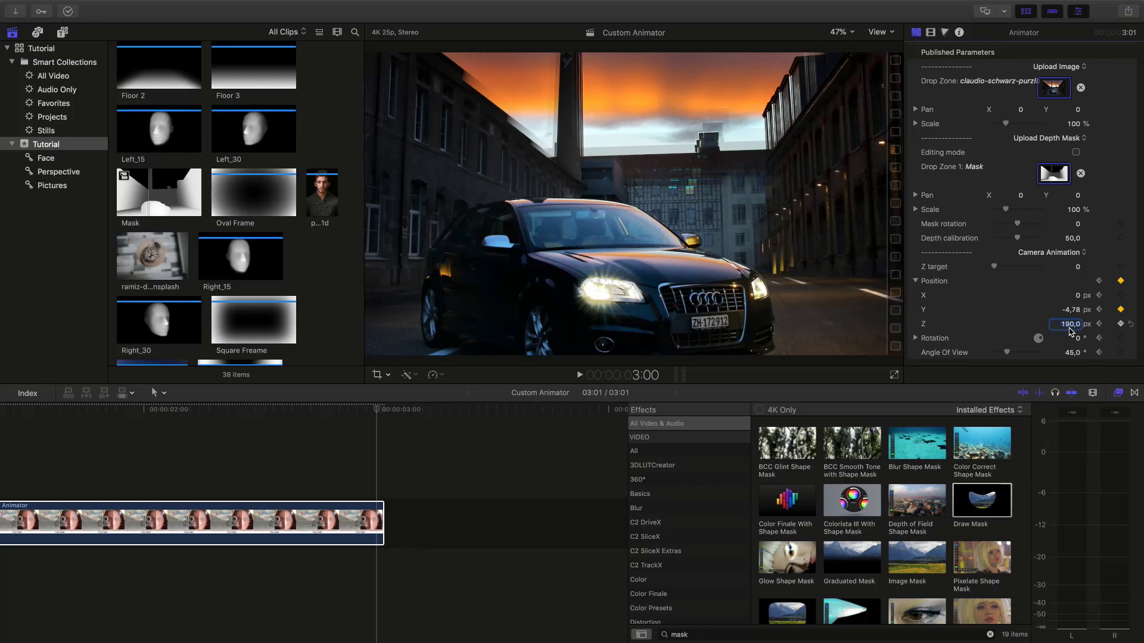
type("200")
key("Return")
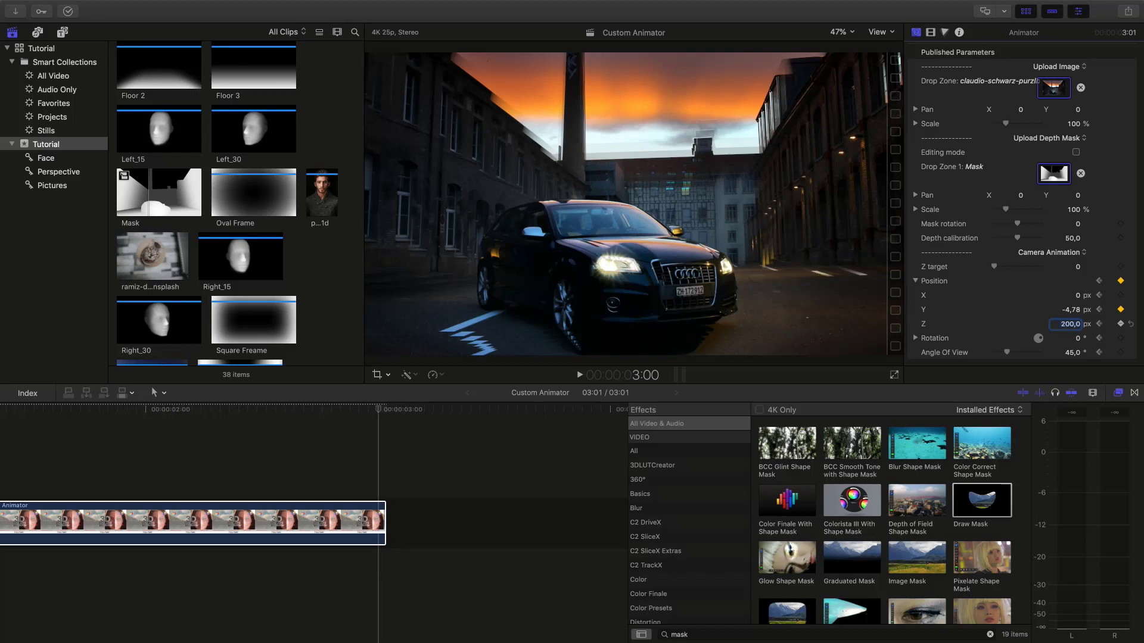
Step: Try -4 px for the camera's Y position, change it to -3 px, and set Depth calibration to about 45.72
left_click(1070, 309)
type("-4")
key("Return")
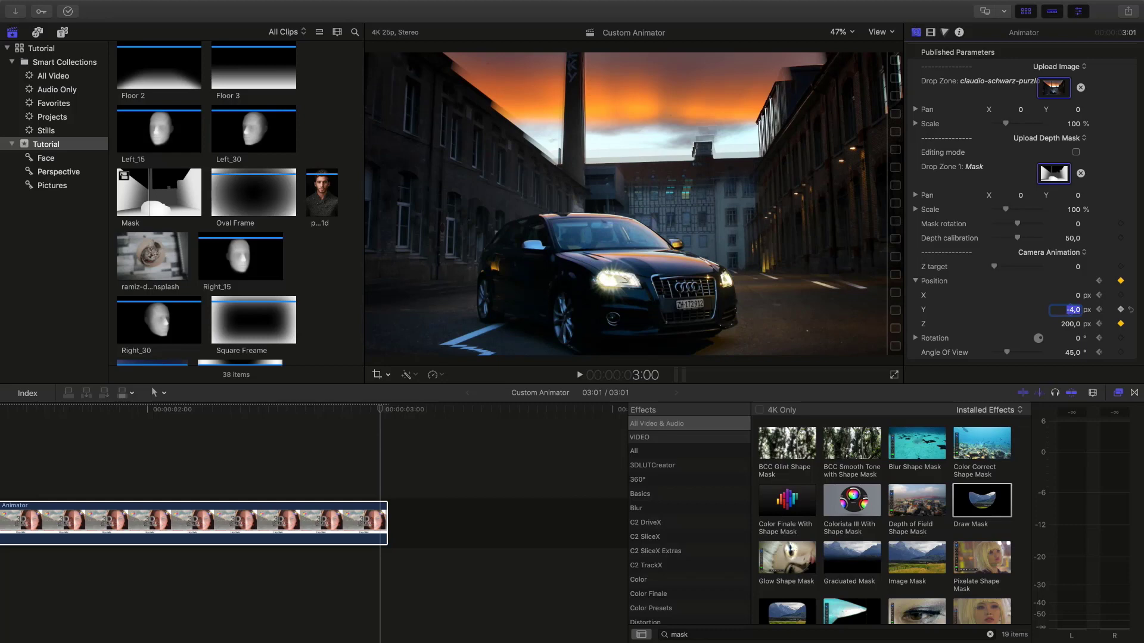
key("Tab")
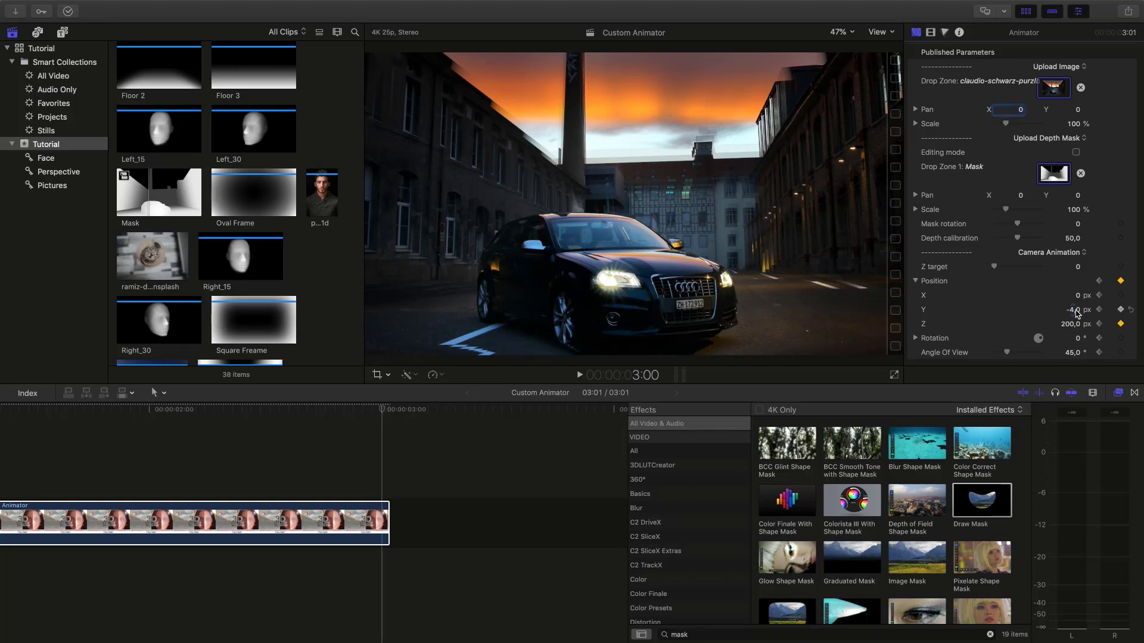
left_click(1076, 310)
type("-3")
key("Return")
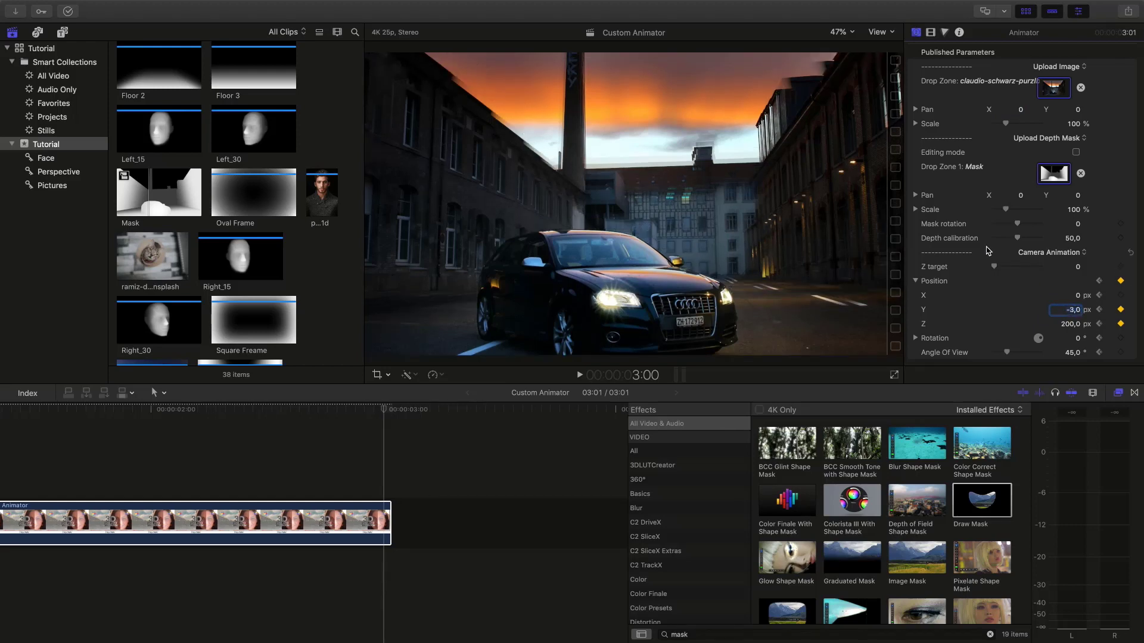
left_click_drag(1017, 242, 1033, 240)
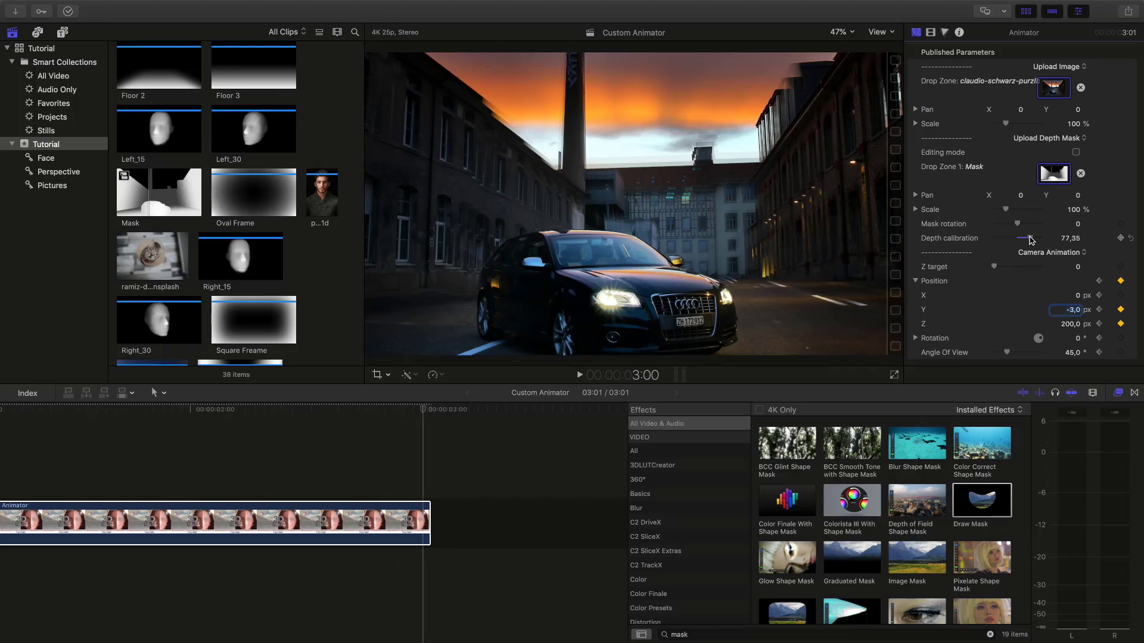
mouse_move(1027, 241)
left_mouse_down()
mouse_move(992, 240)
mouse_move(1016, 240)
left_mouse_up()
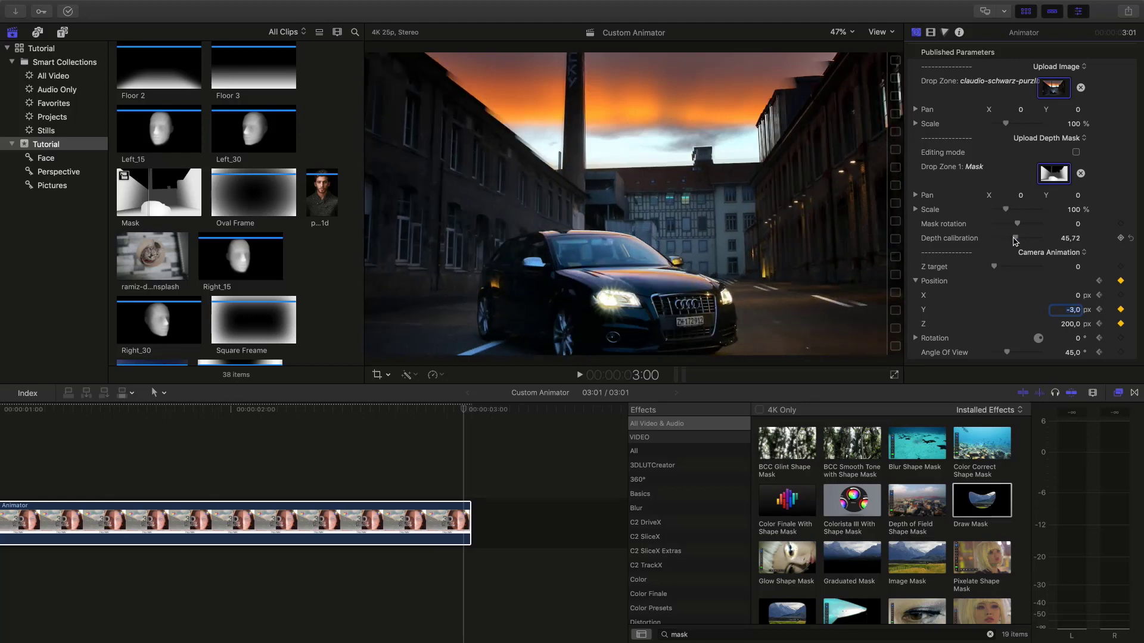
Step: Set the camera's Rotation to -5° and, after trying 50°, its Angle Of View to 40° at 3:00
left_click(842, 32)
left_click(849, 70)
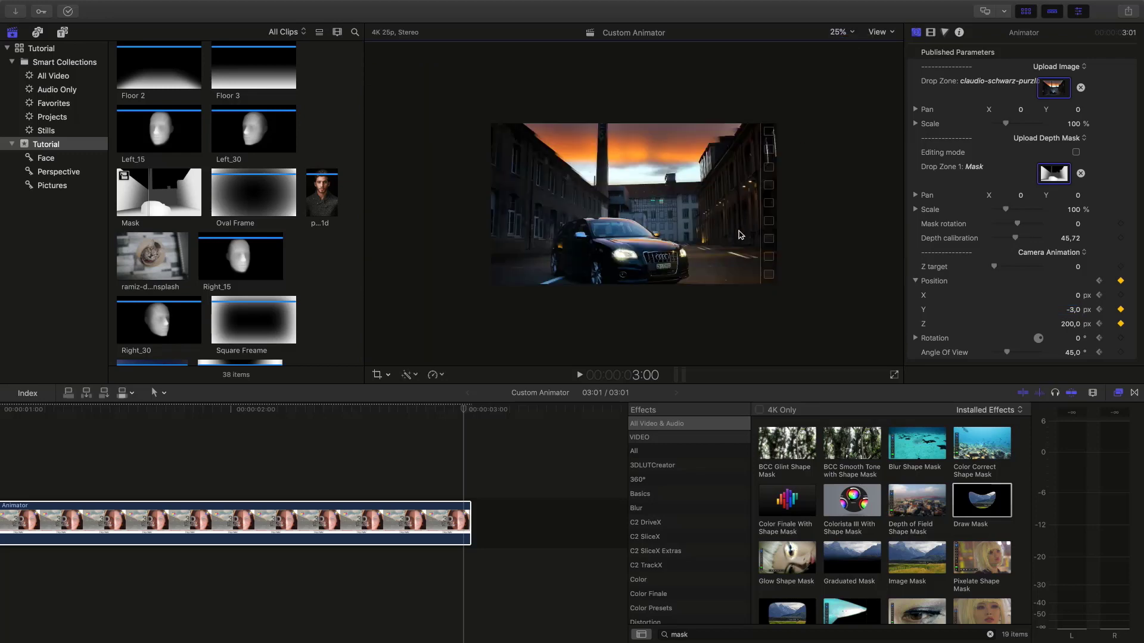
left_click(1076, 339)
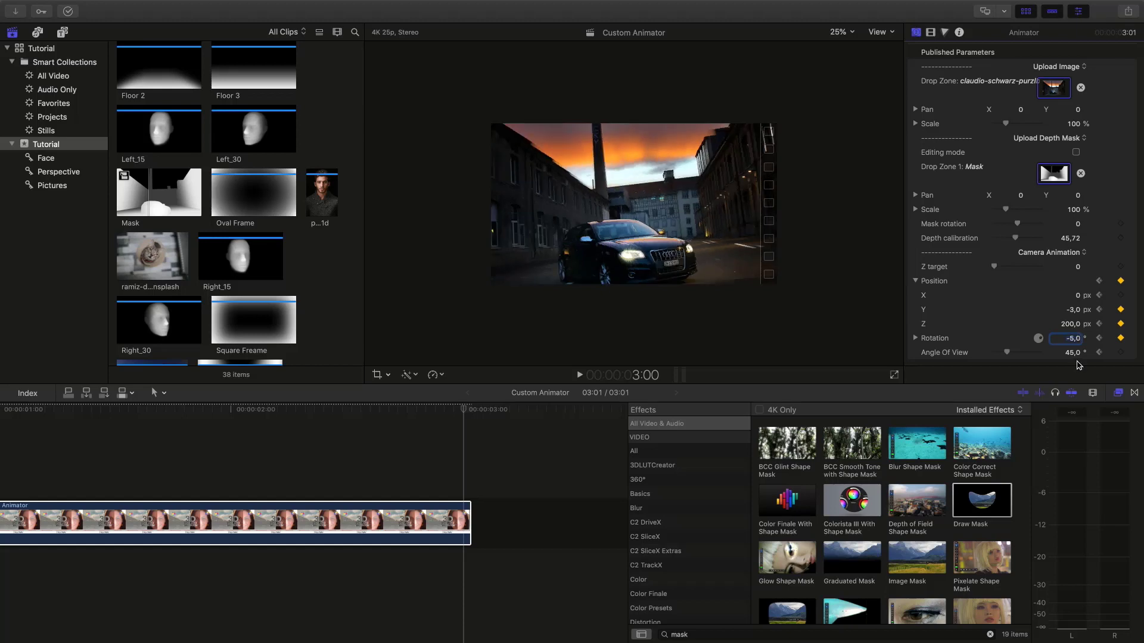
left_click(1075, 354)
type("50")
key("Return")
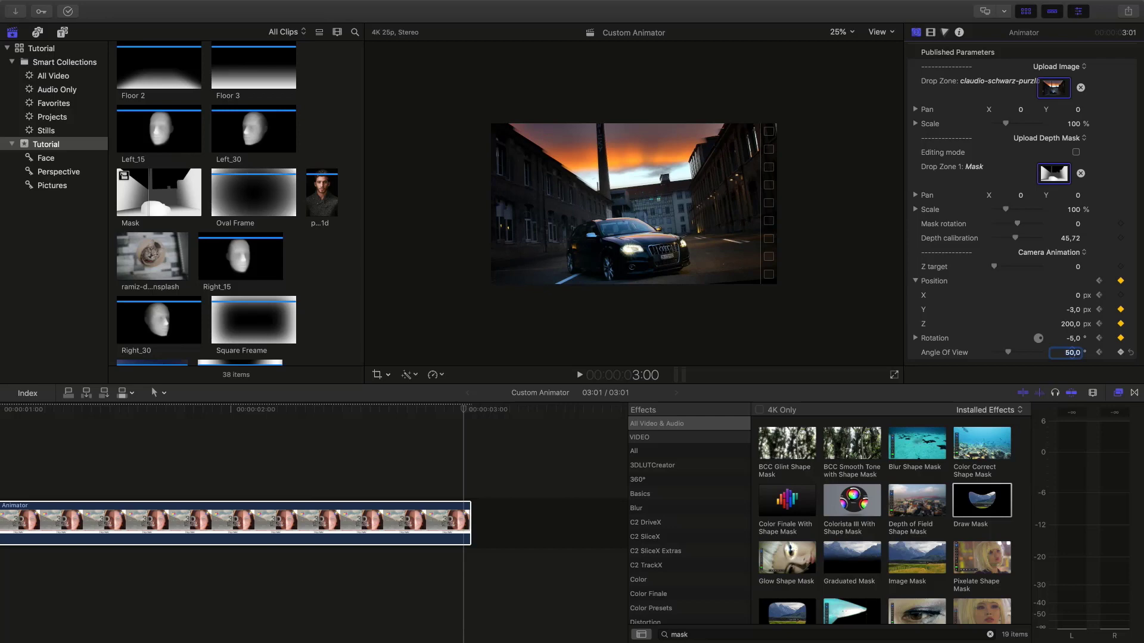
type("40")
key("Return")
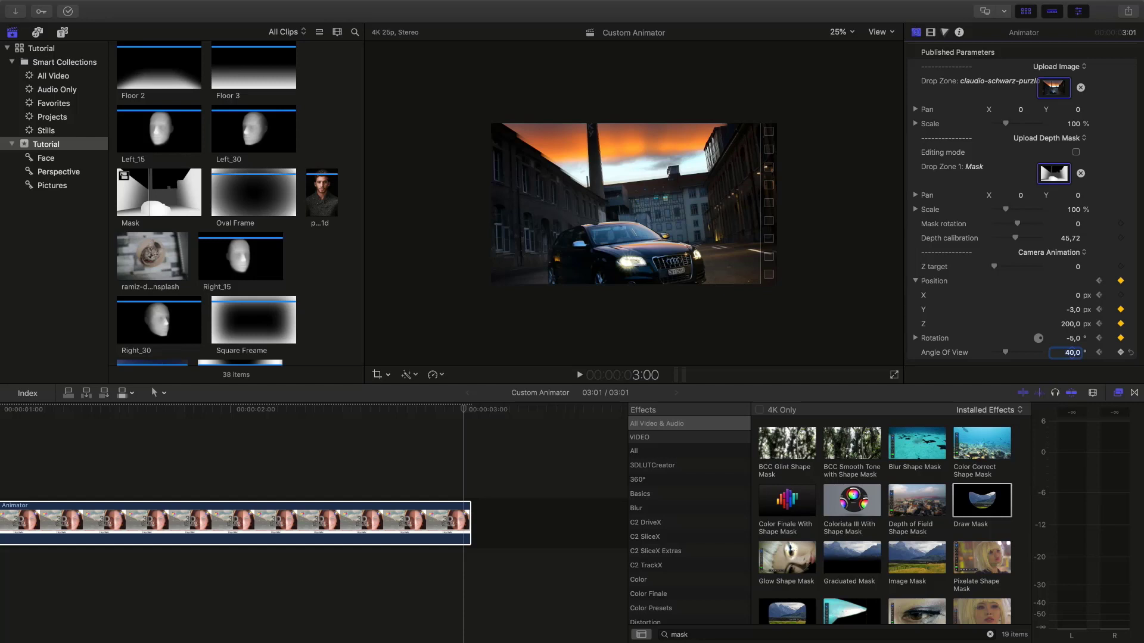
Step: Set the camera's Y position to -4 px at the 3:00 keyframe
key("shift+Tab")
key("shift+Tab")
key("shift+Tab")
type("-")
type("4")
key("Return")
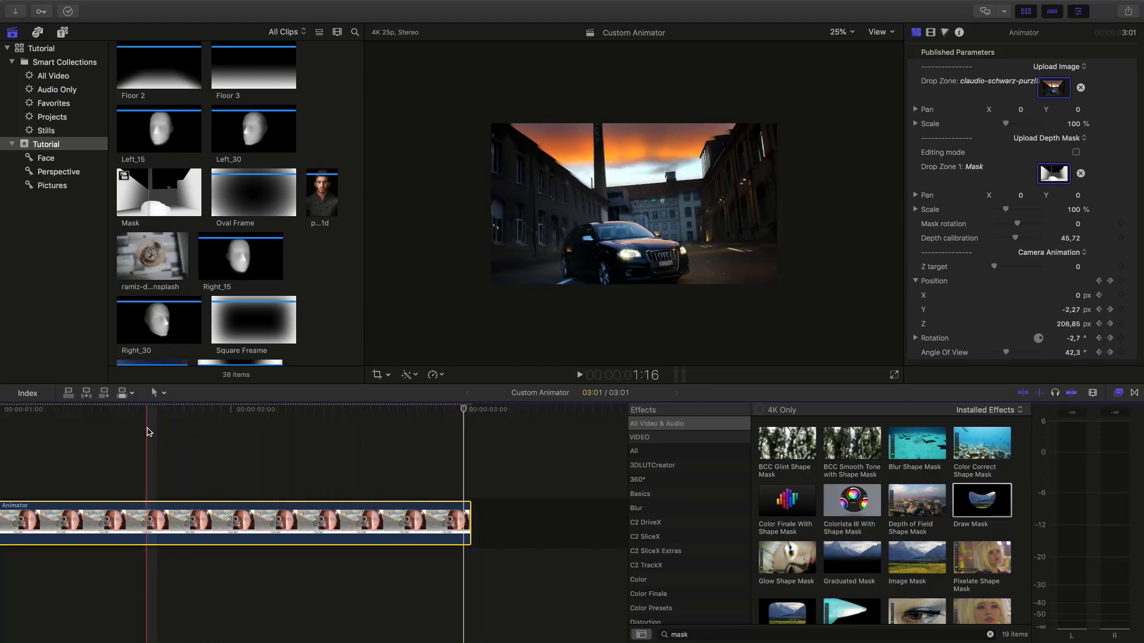
Step: Return the playhead to the start of the Animator clip to review the camera animation
key("super+minus")
key("super+minus")
left_click(22, 414)
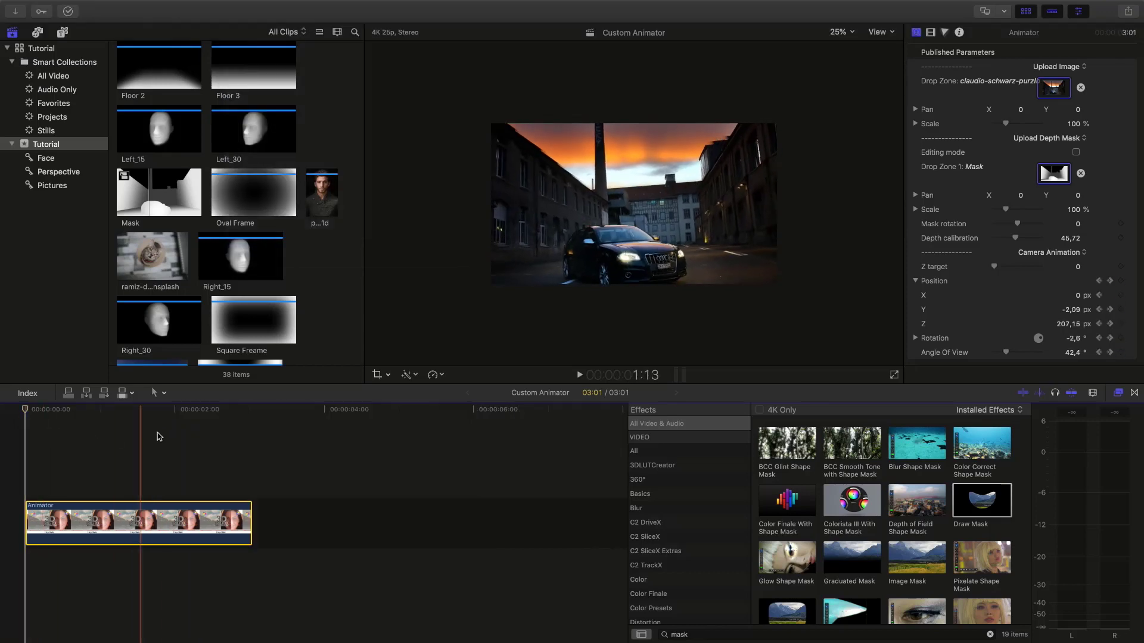